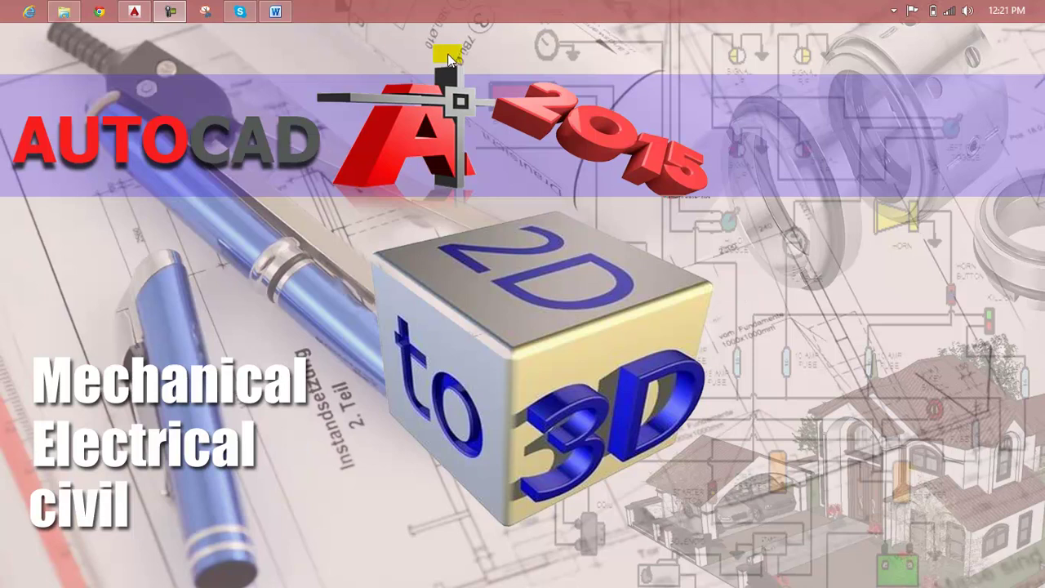
Show the Lesson 128 3D spring title page in Word, then return to AutoCAD's Drawing1.
left_click(275, 11)
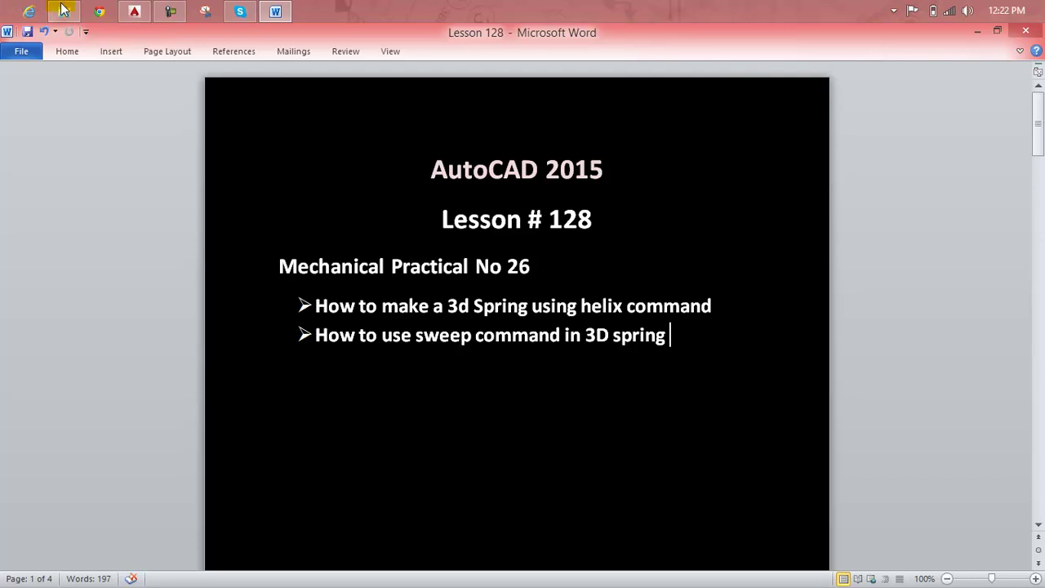
mouse_move(135, 11)
left_click(133, 96)
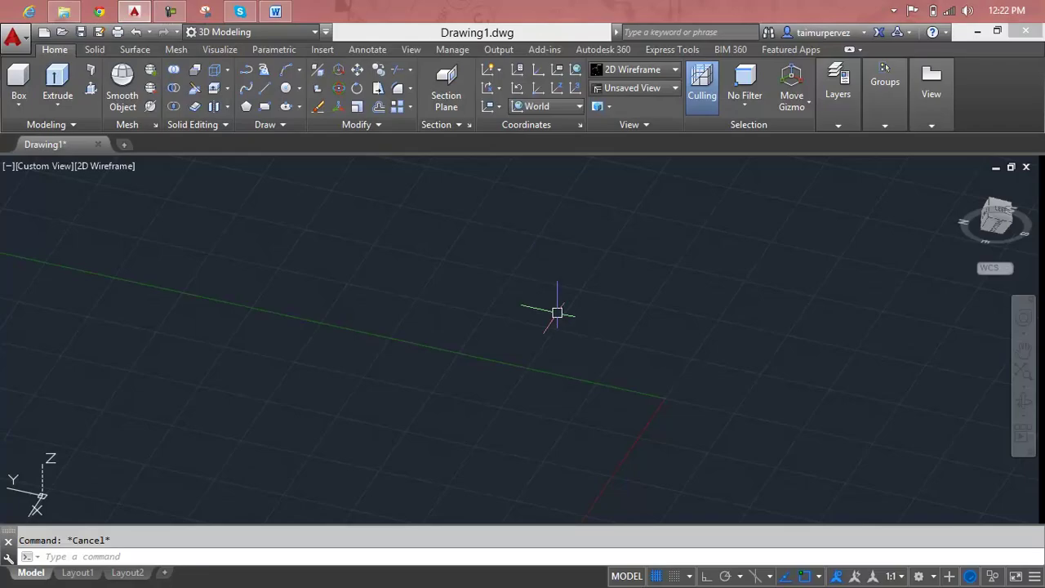
Switch to Top view, return to the SW Isometric home view, and expand the Draw panel tools.
left_click(33, 166)
left_click(65, 204)
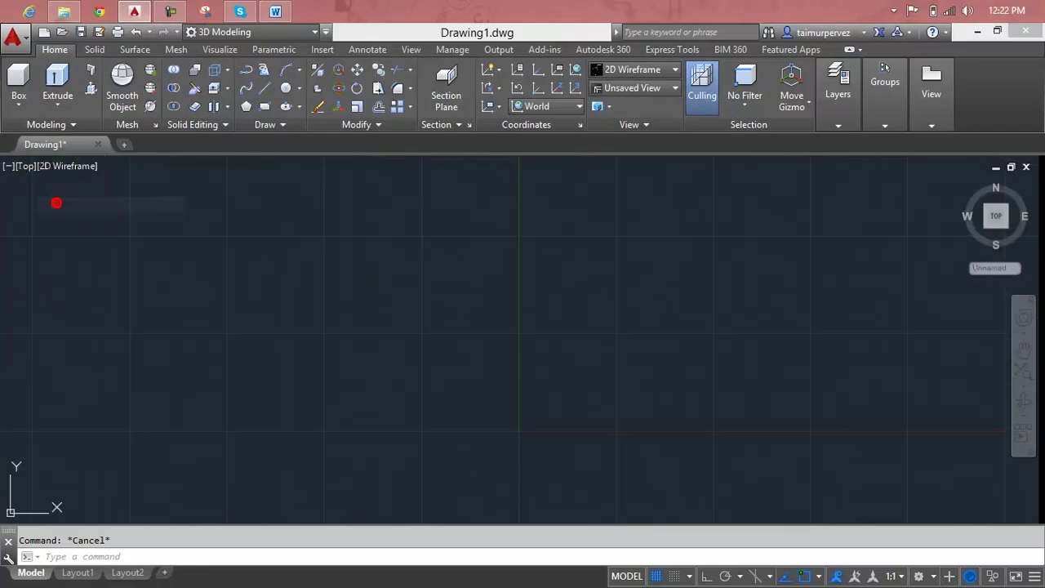
left_click(26, 166)
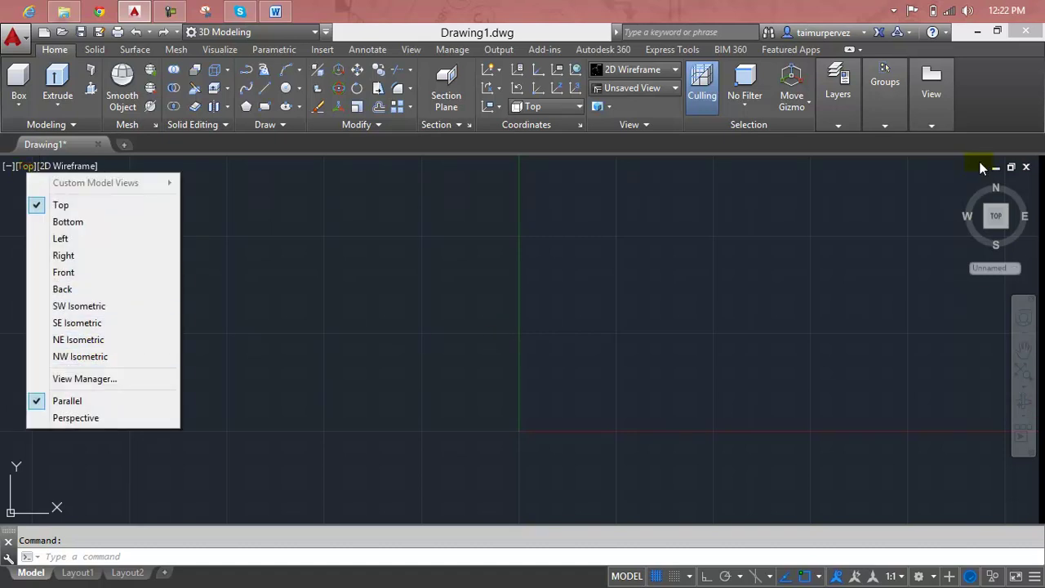
left_click(751, 234)
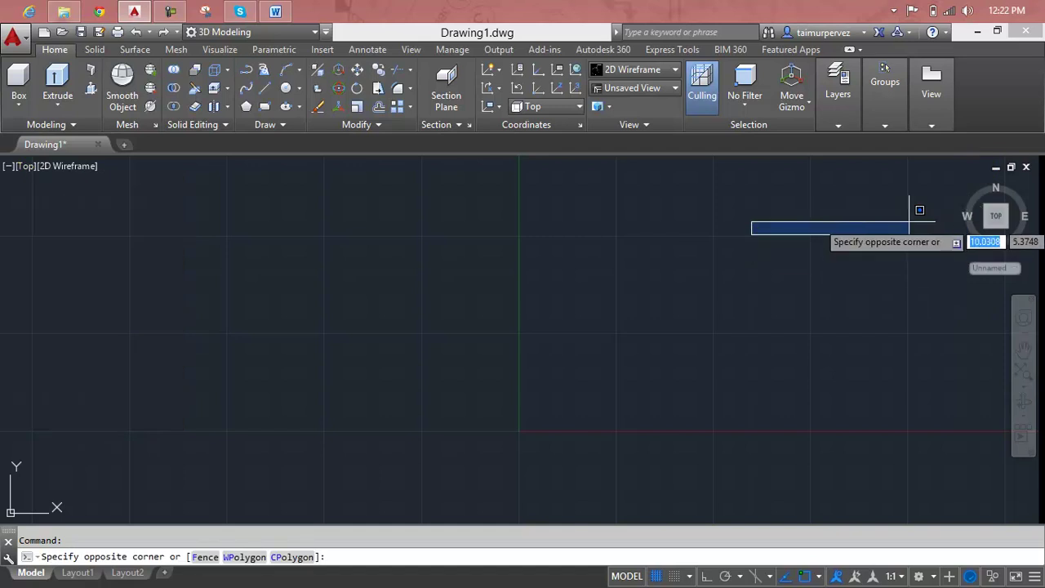
key("Escape")
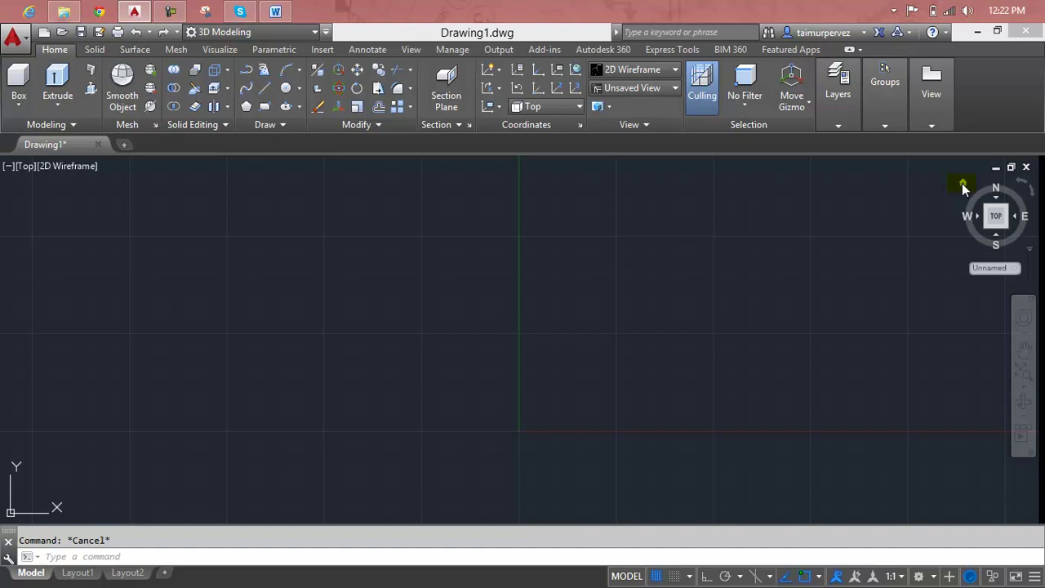
left_click(963, 188)
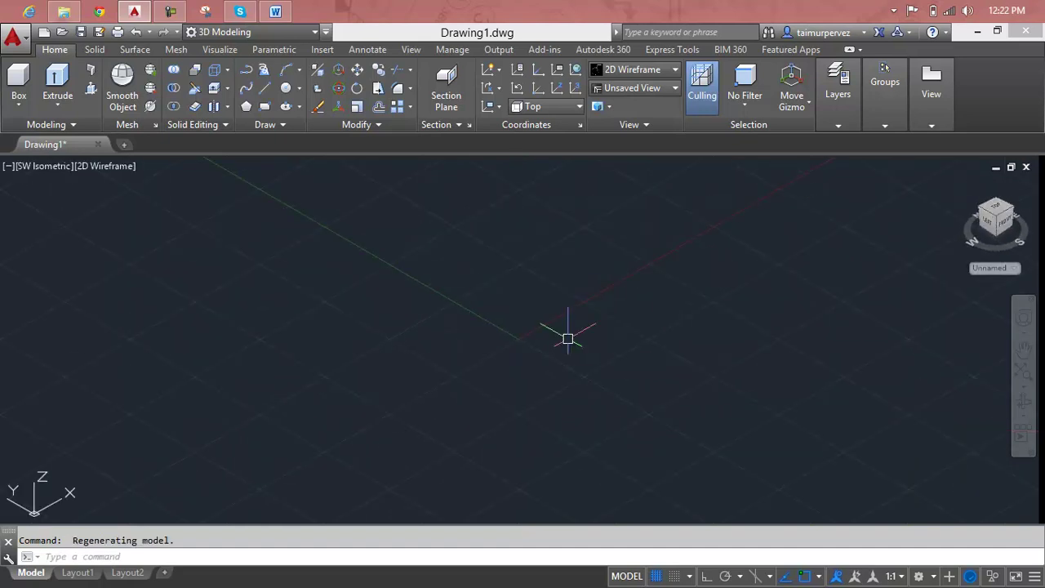
key("Escape")
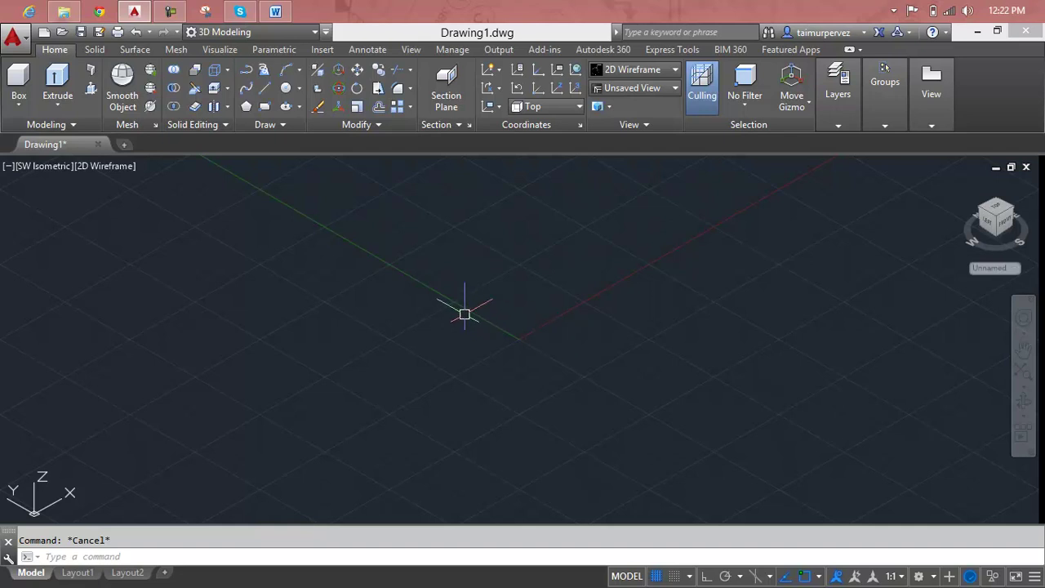
left_click(283, 125)
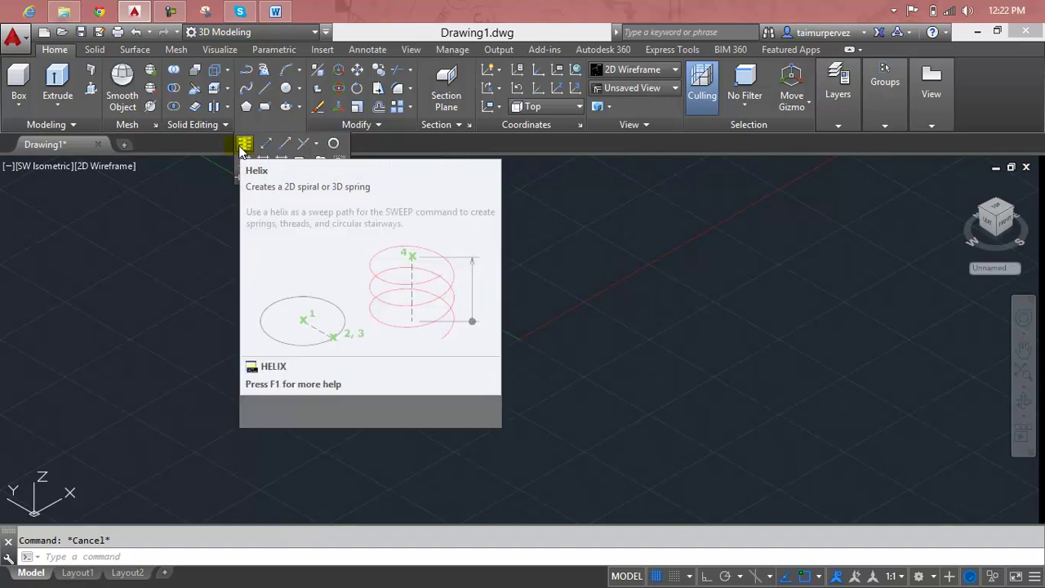
Start a helix at a base centre point with base and top radius 3.
left_click(241, 147)
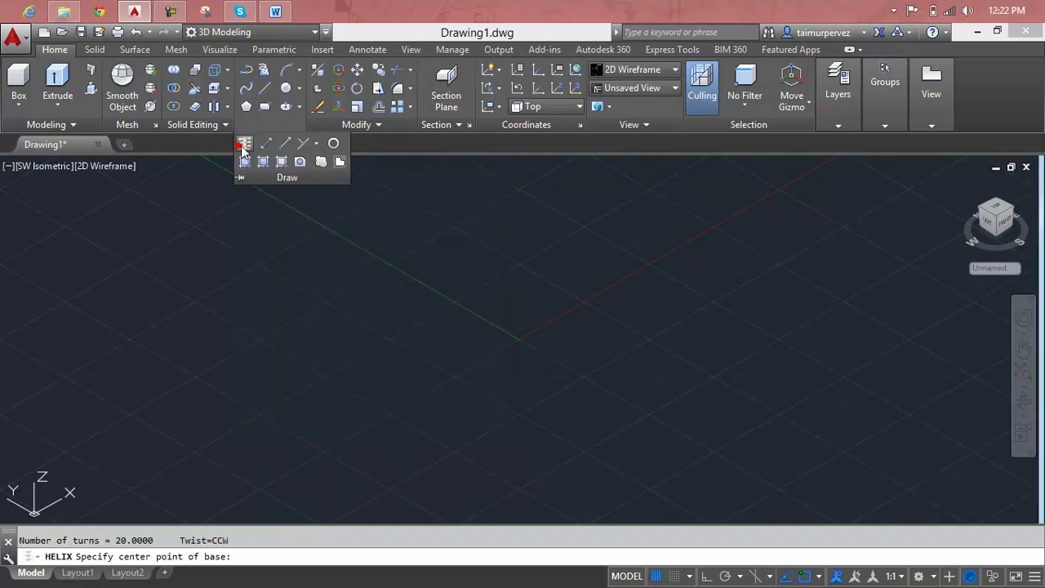
left_click(400, 359)
type("3")
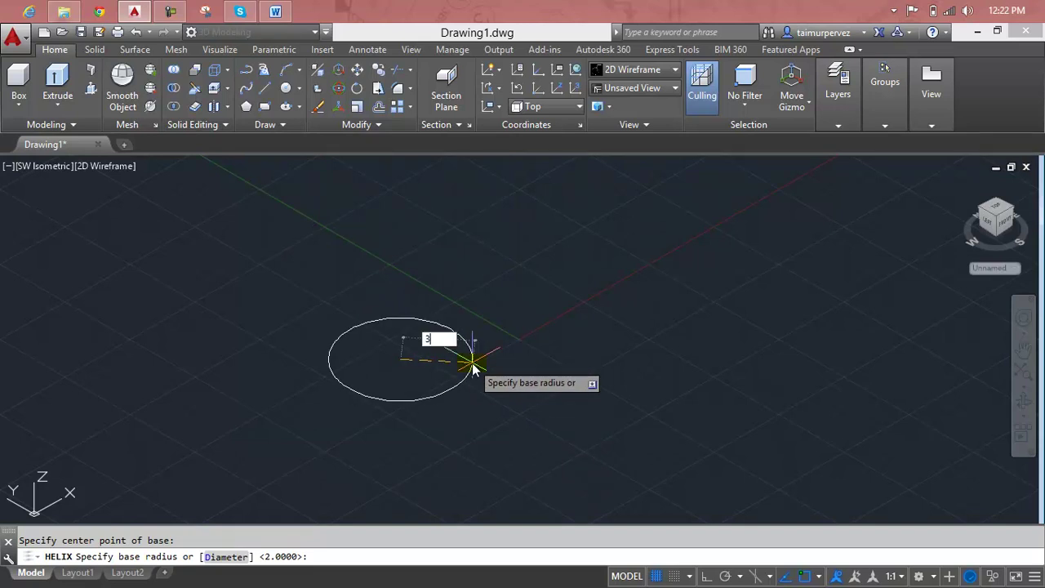
key("Return")
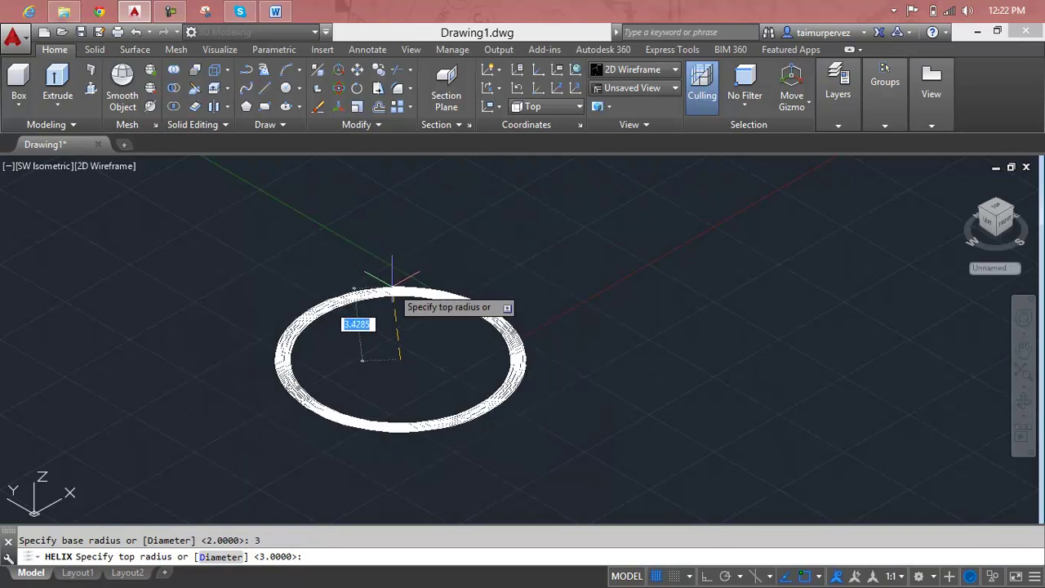
type("3")
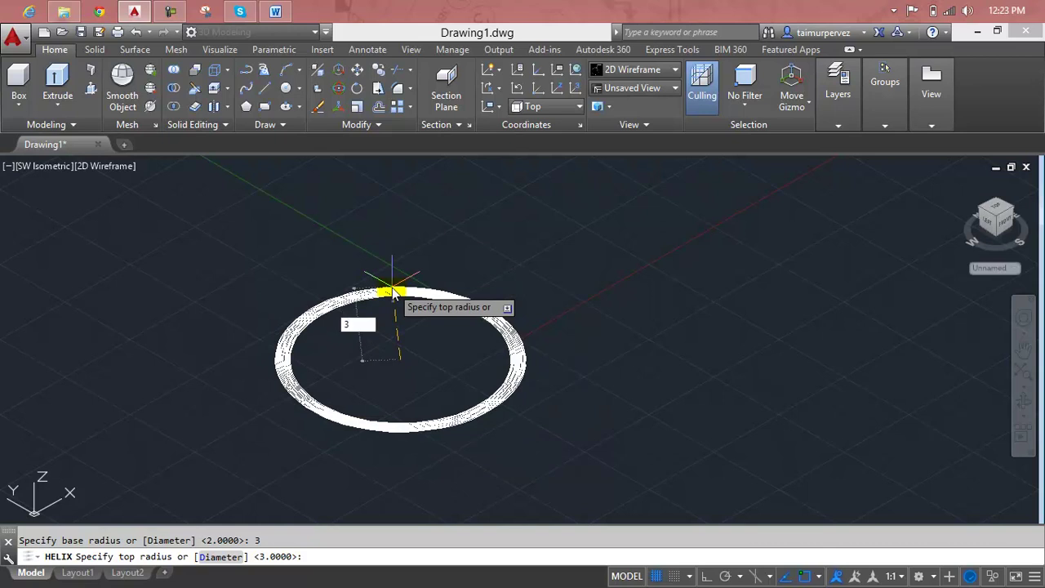
key("Return")
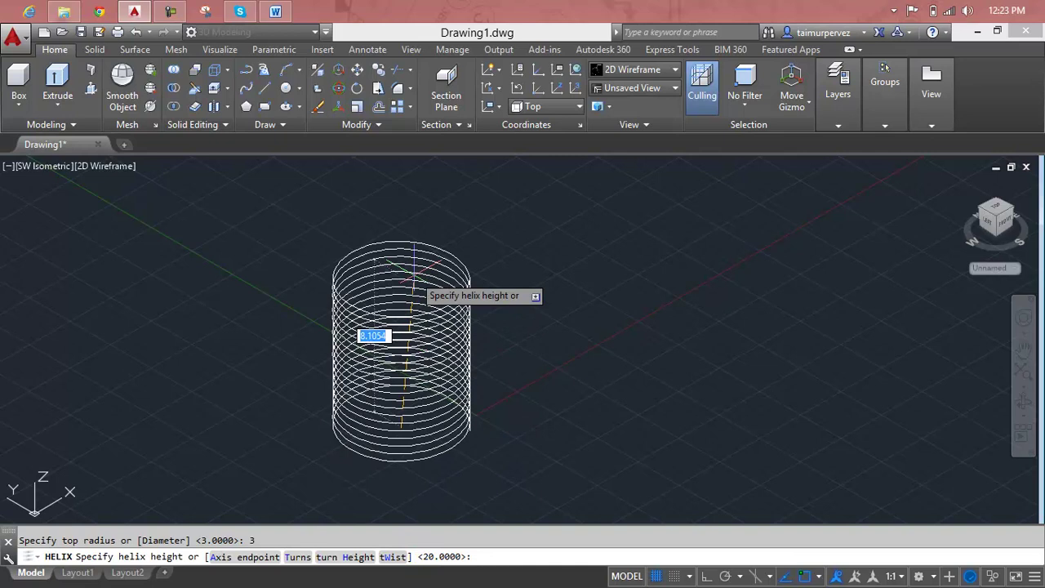
Give the helix 18 turns and a height of 20.
type("t")
key("Return")
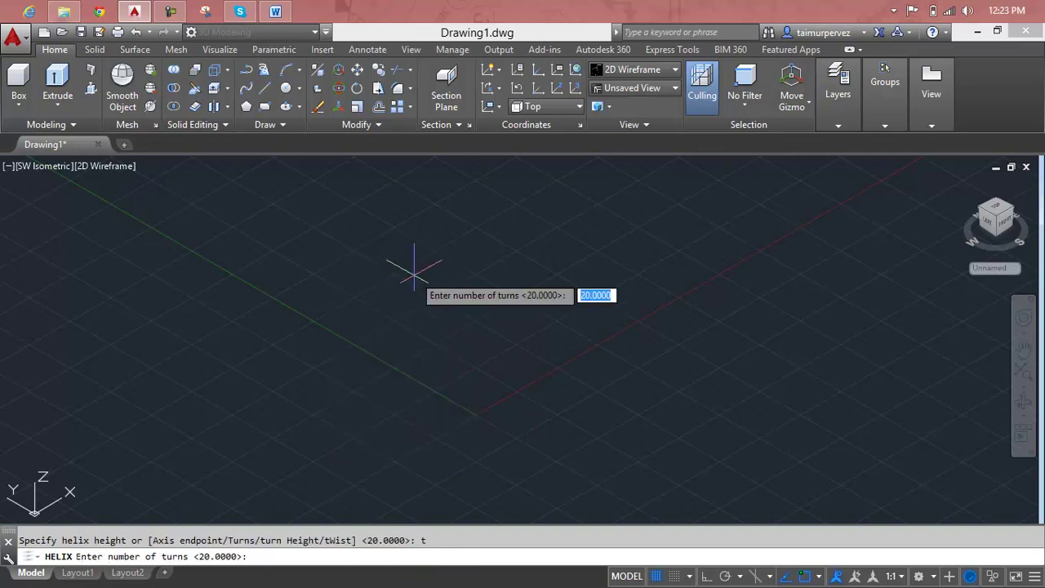
type("18")
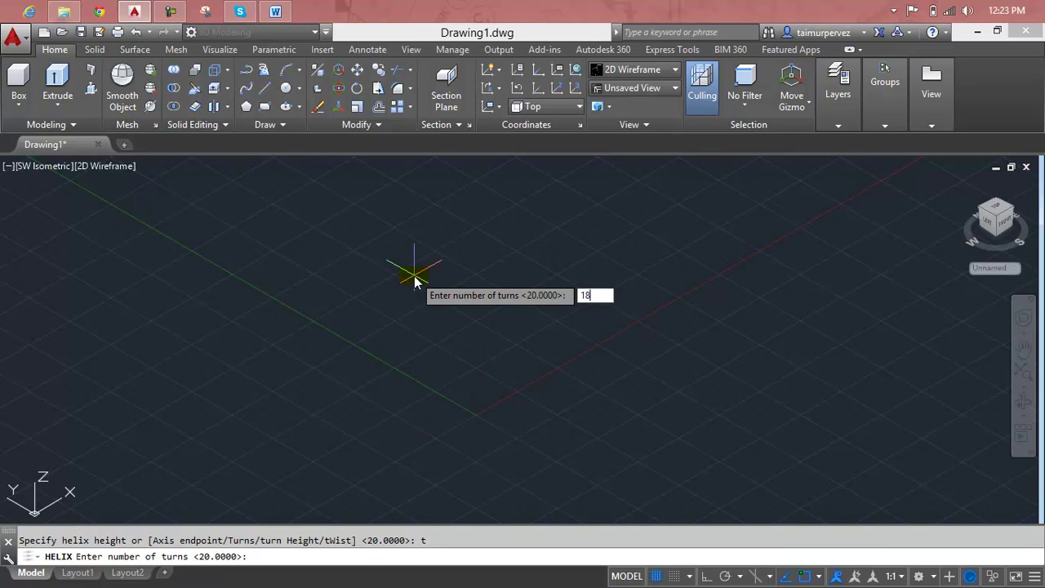
key("Return")
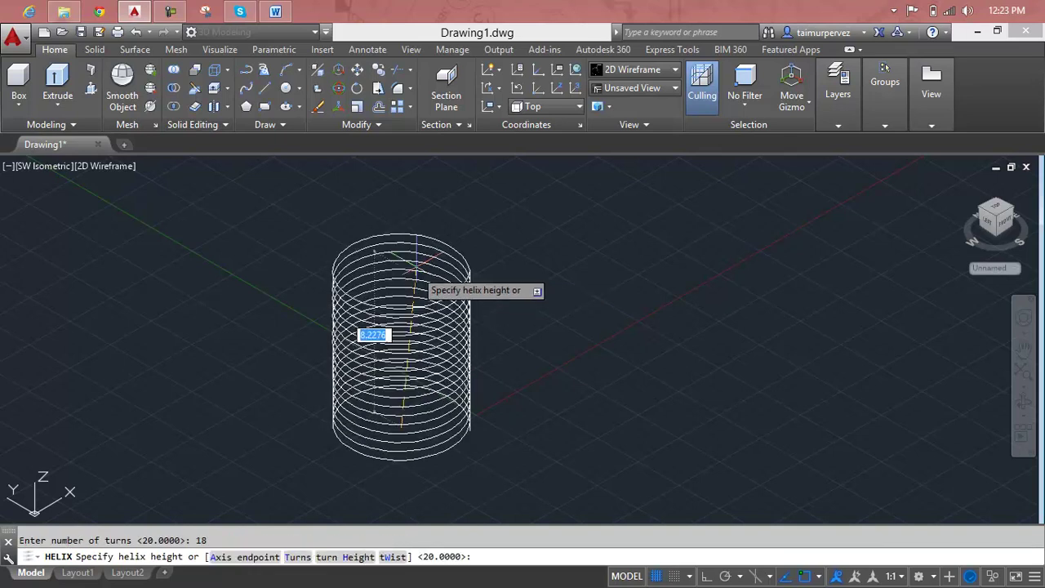
type("20")
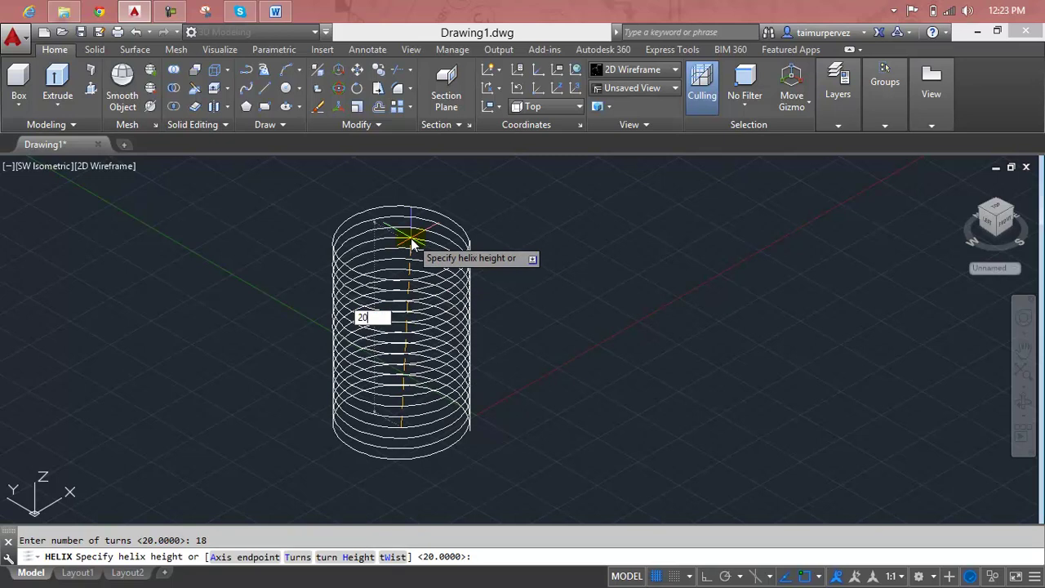
key("Return")
scroll(445, 359, "down", 5)
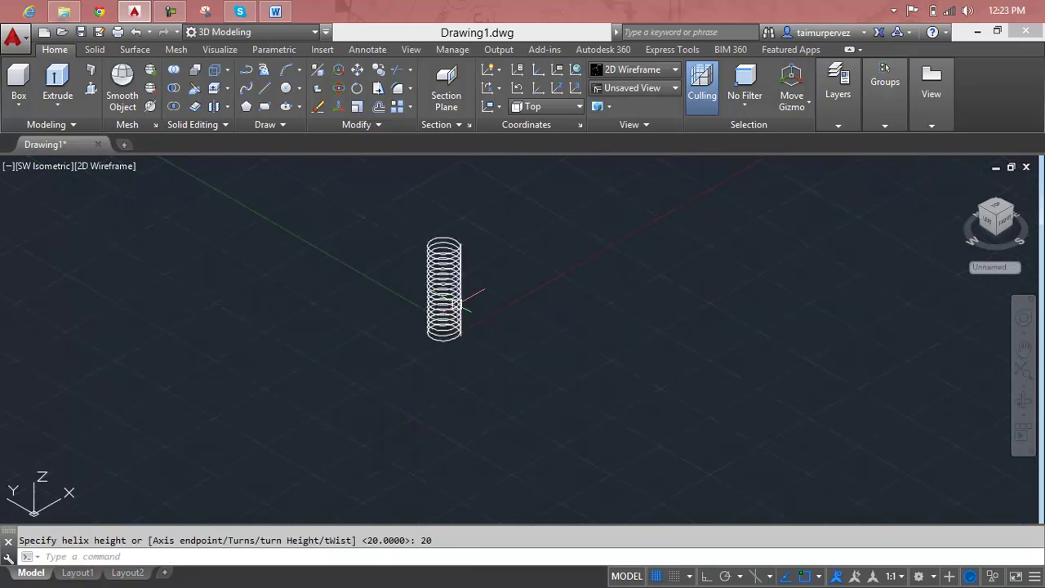
scroll(442, 367, "up", 3)
scroll(436, 291, "up", 2)
scroll(474, 436, "up", 1)
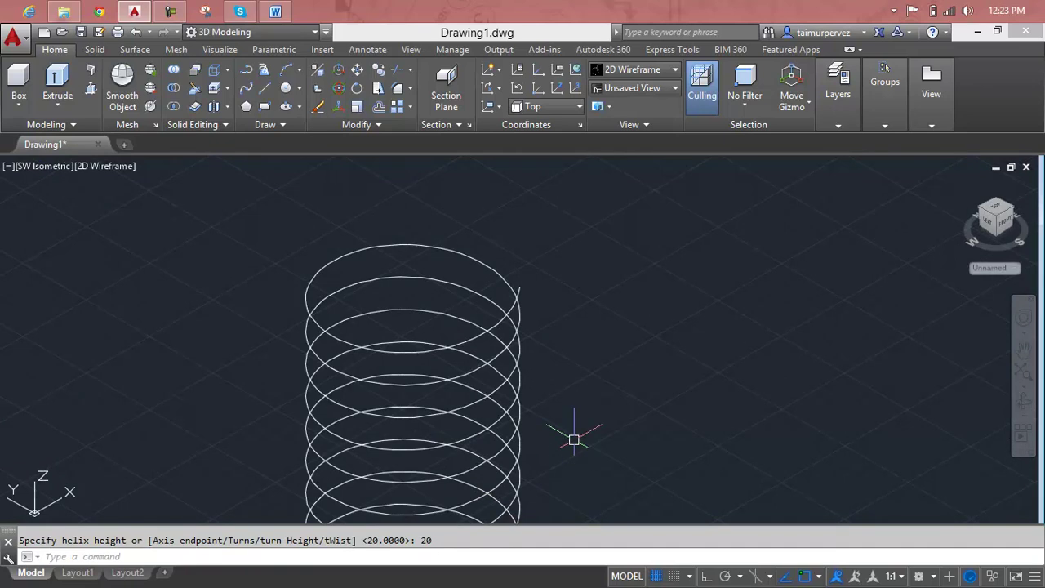
Cancel the pending prompt and orbit to look down on the helix from above.
key("Escape")
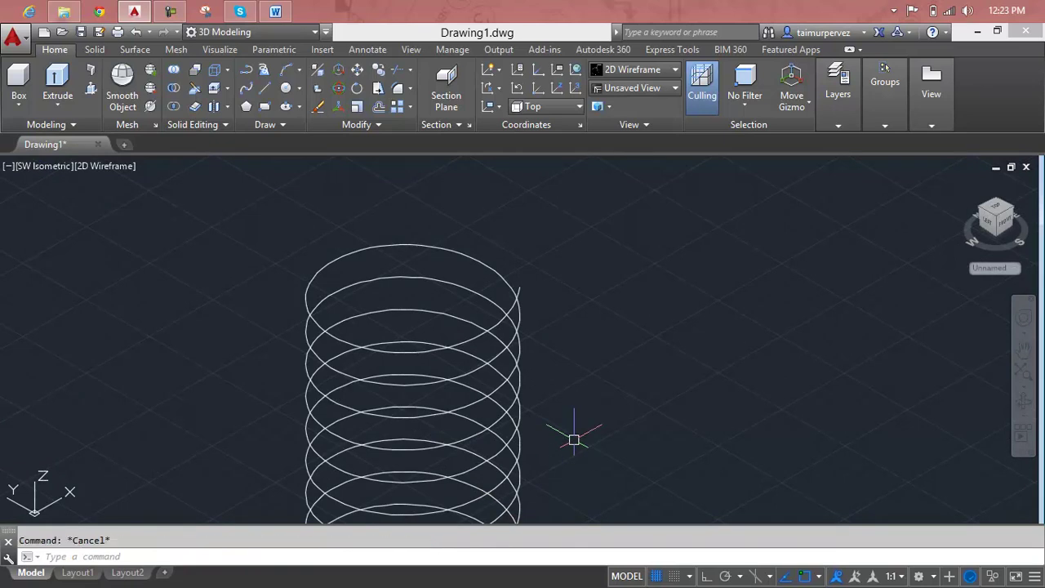
type("a")
key("Return")
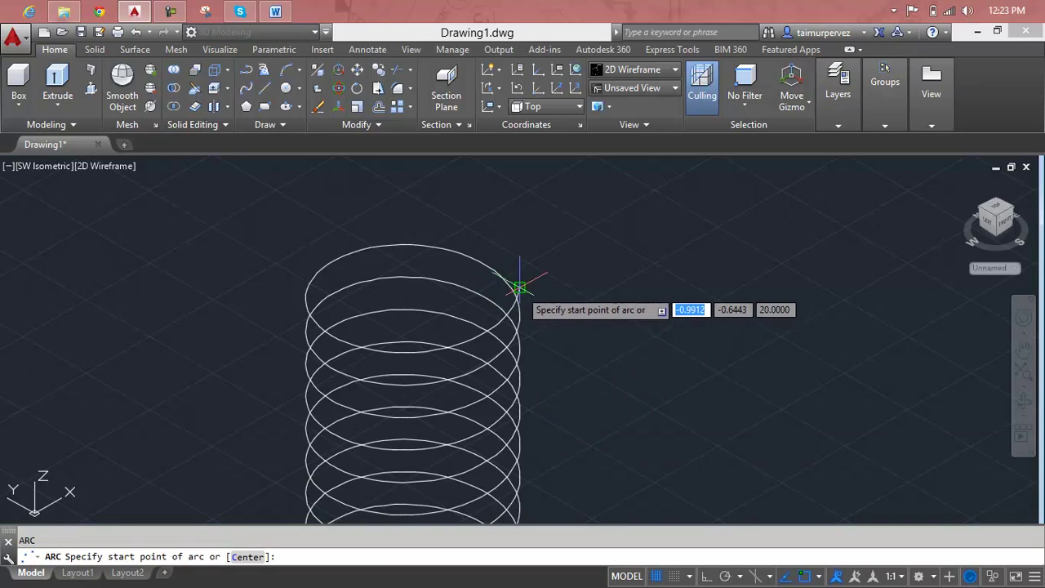
key("Escape")
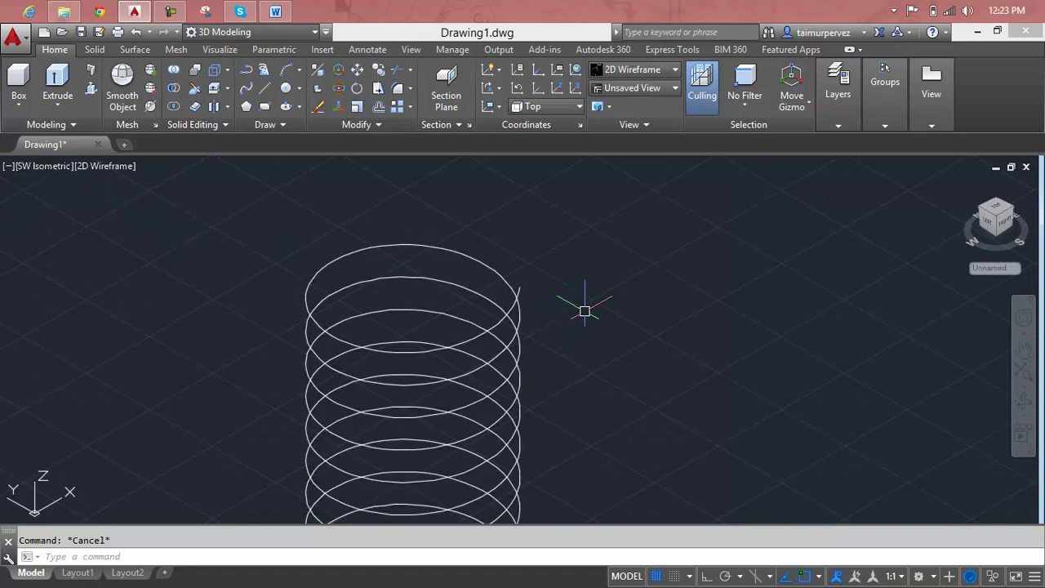
mouse_move(585, 311)
middle_mouse_down("shift")
mouse_move(580, 419)
mouse_move(553, 396)
mouse_move(497, 397)
mouse_move(506, 388)
mouse_move(482, 368)
middle_mouse_up("shift")
scroll(482, 368, "up", 4)
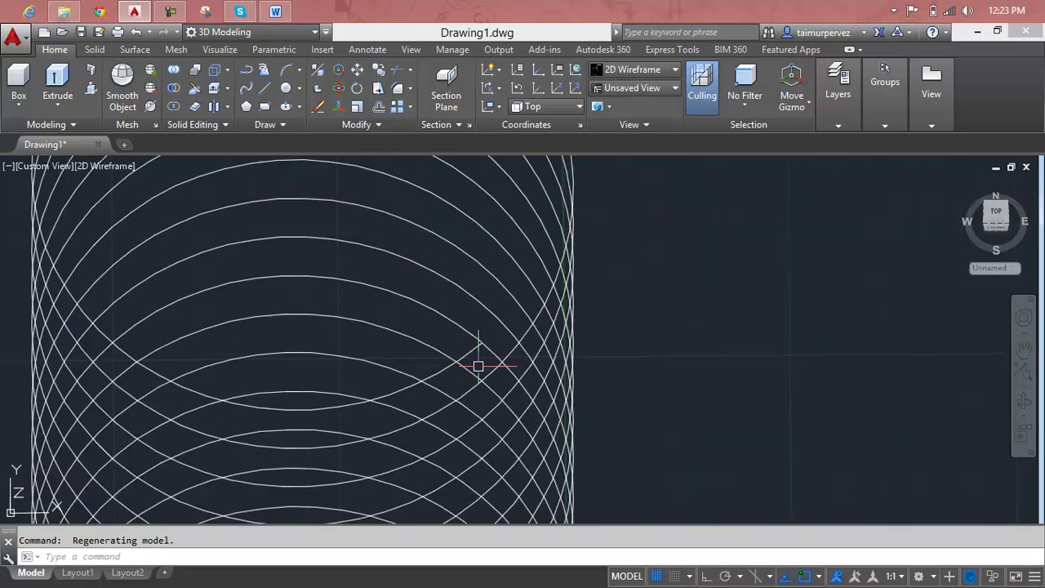
Draw a three-point arc starting at the helix's top endpoint.
type("a")
key("Return")
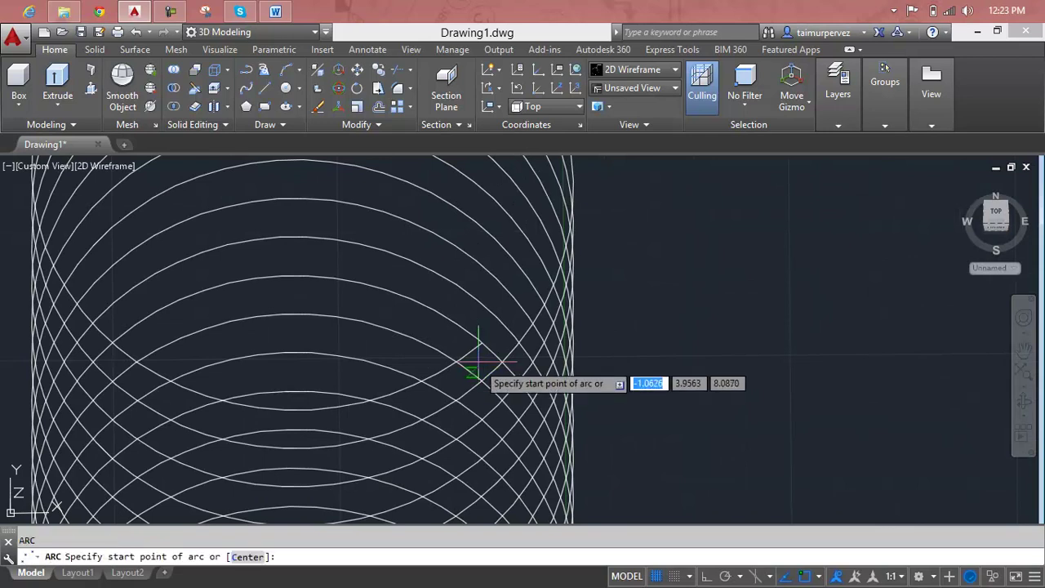
left_click(480, 343)
scroll(478, 345, "down", 5)
middle_click_drag(479, 345, 485, 411)
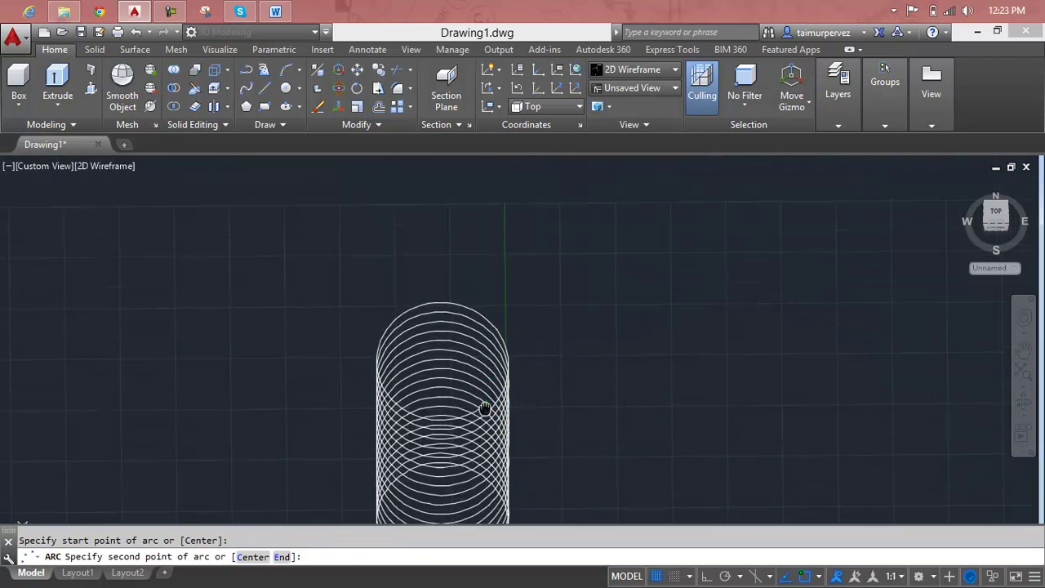
left_click(485, 338)
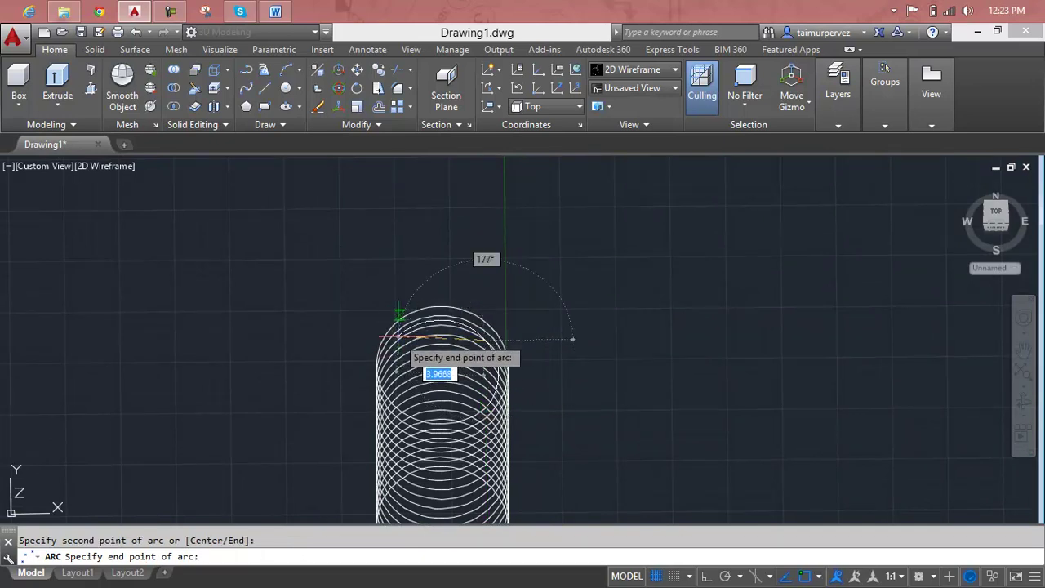
left_click(396, 335)
scroll(397, 335, "up", 2)
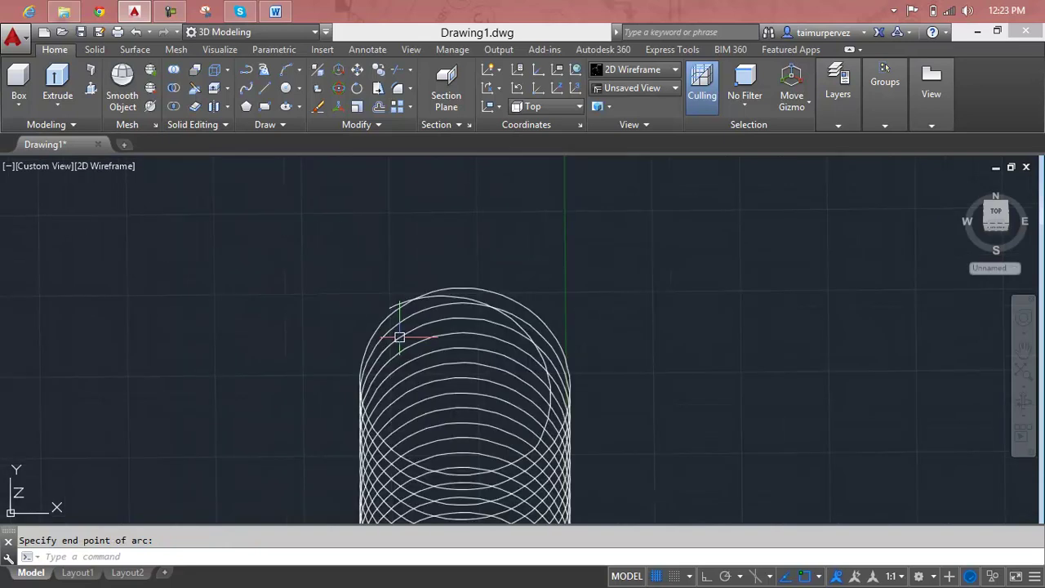
scroll(397, 333, "up", 2)
key("Escape")
From a tilted front view, try stretching the arc and helix end grips, then cancel.
mouse_move(550, 424)
middle_mouse_down("shift")
mouse_move(542, 427)
mouse_move(574, 333)
middle_mouse_up("shift")
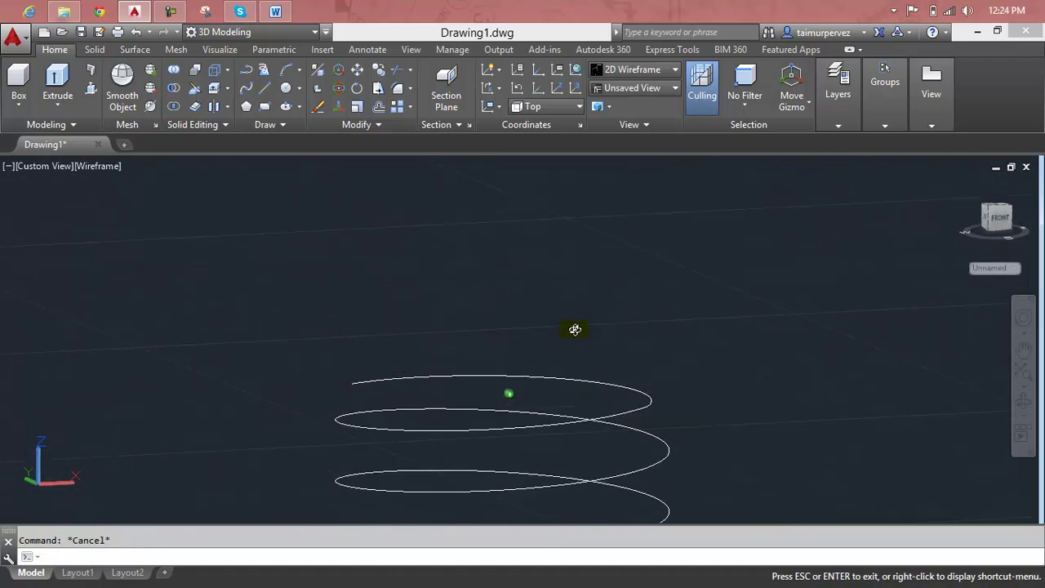
left_click(360, 379)
left_click(361, 380)
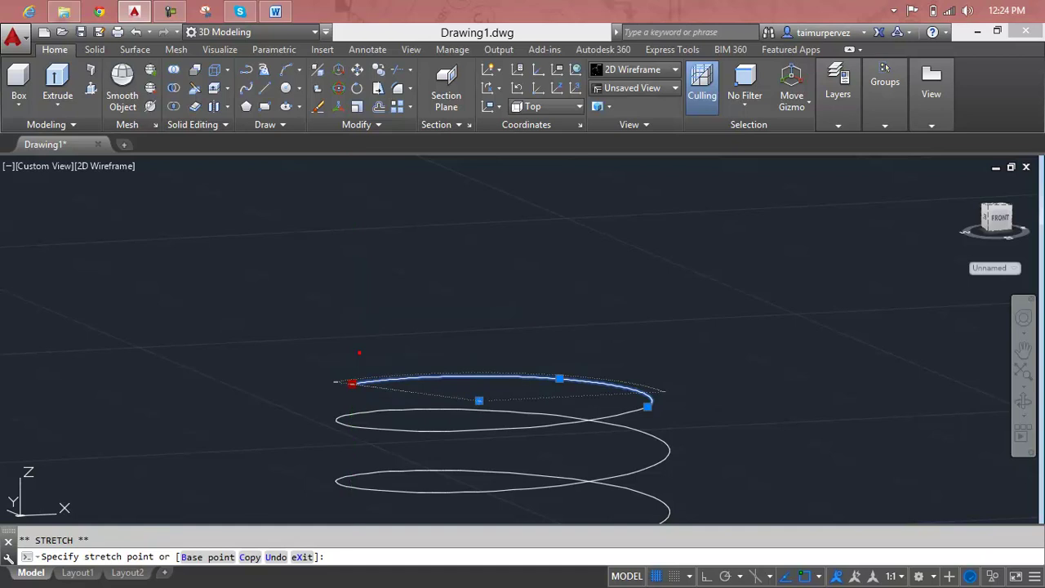
left_click(352, 353)
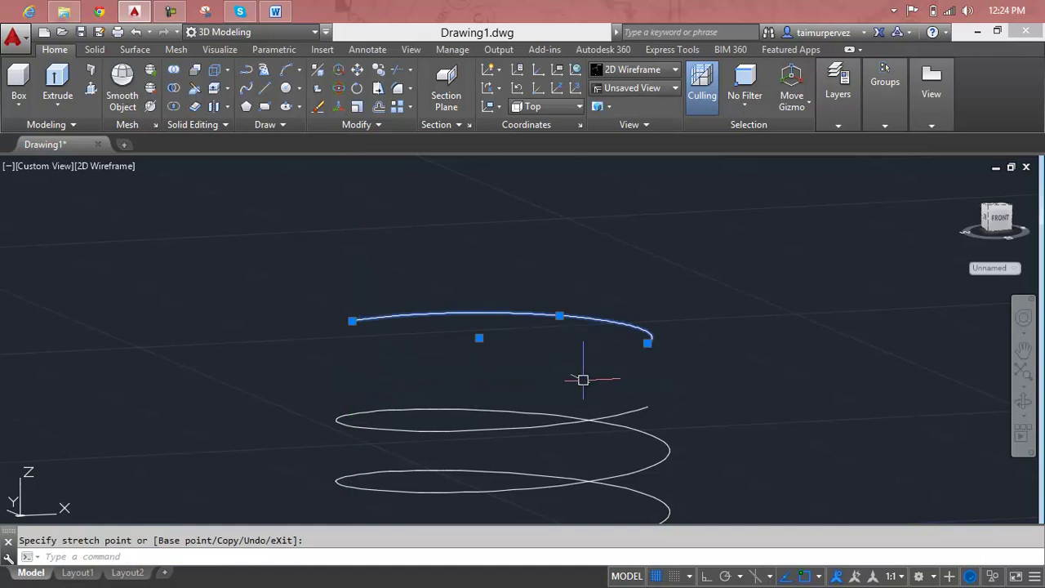
left_click(628, 410)
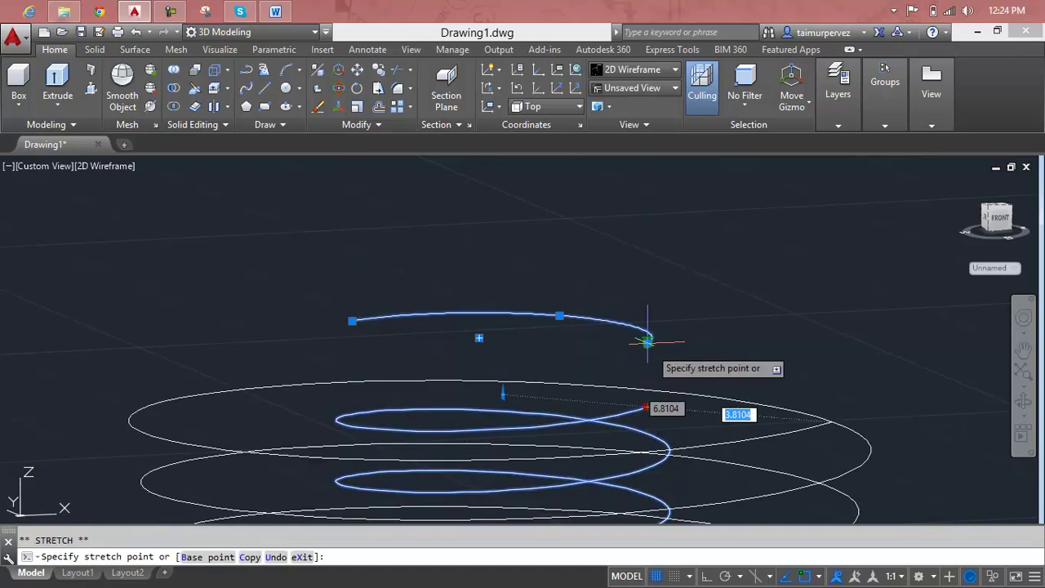
left_click(647, 341)
key("Escape")
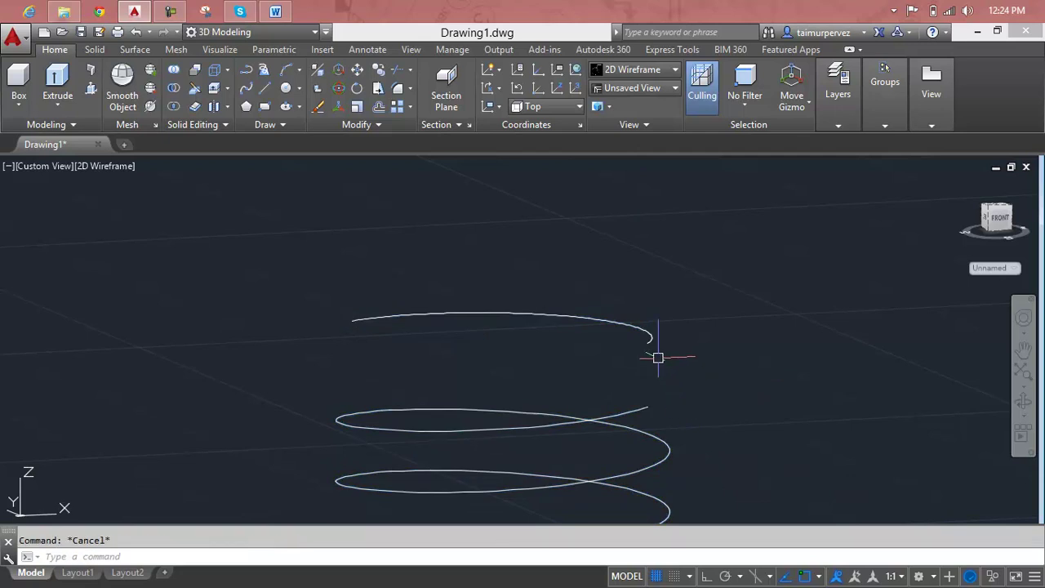
Delete the stray arc above the helix and begin a new arc with A.
left_click(653, 343)
key("Delete")
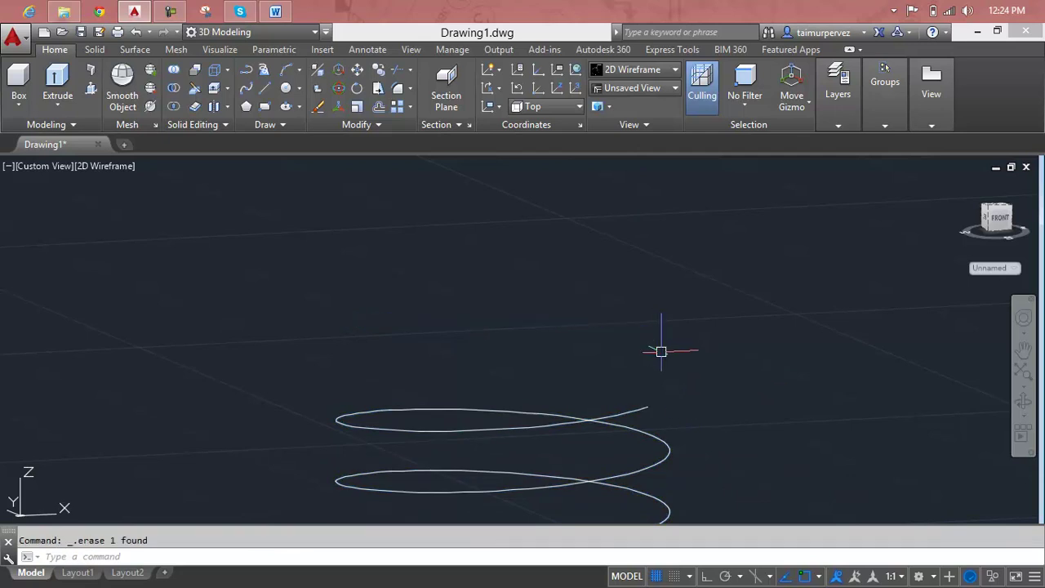
type("a")
key("Return")
Abandon an arc and draw a horizontal line running right from the helix's top end.
left_click(648, 406)
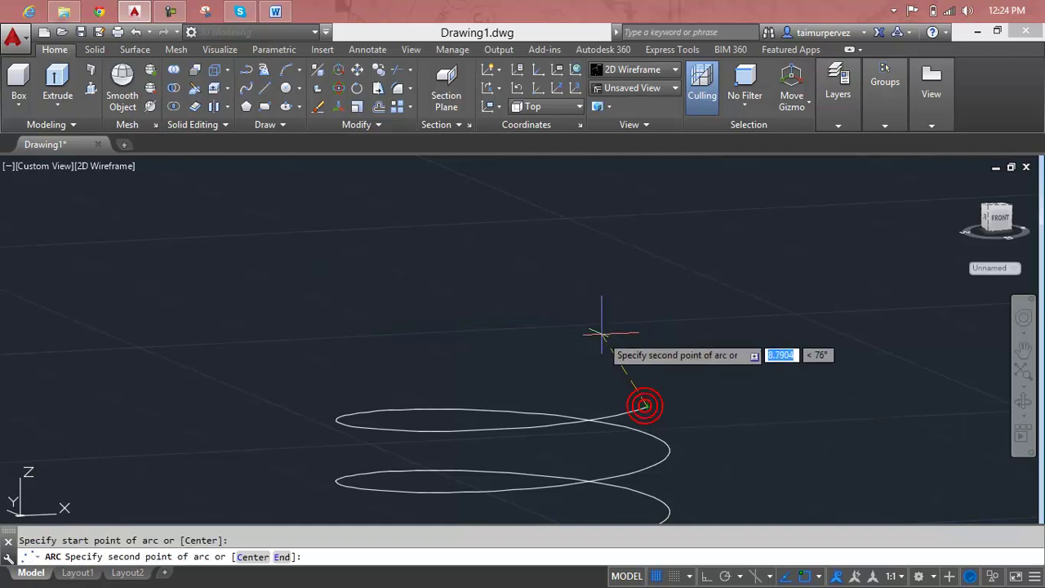
left_click(482, 345)
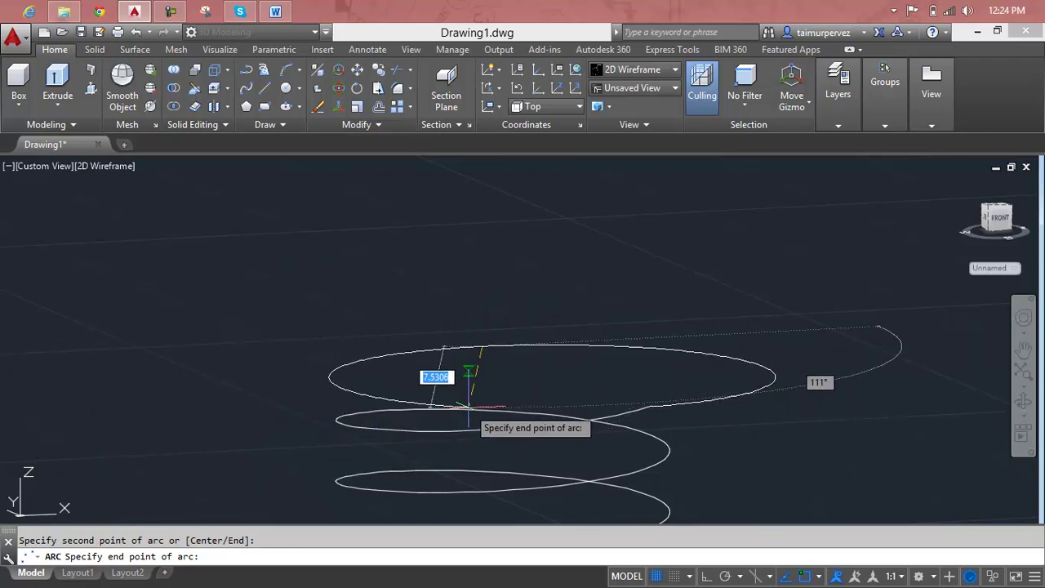
key("Escape")
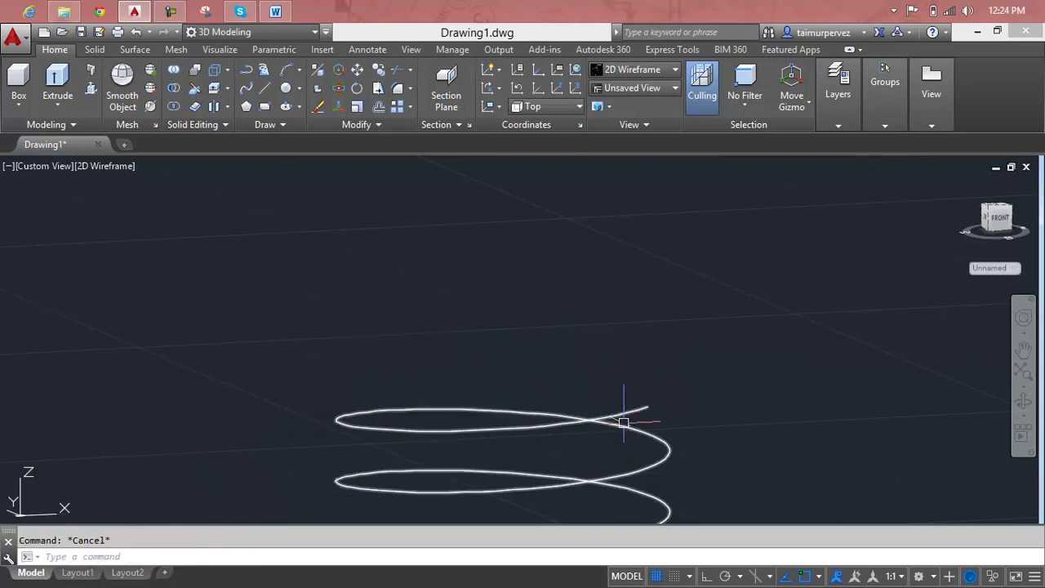
type("l")
key("Return")
left_click(647, 406)
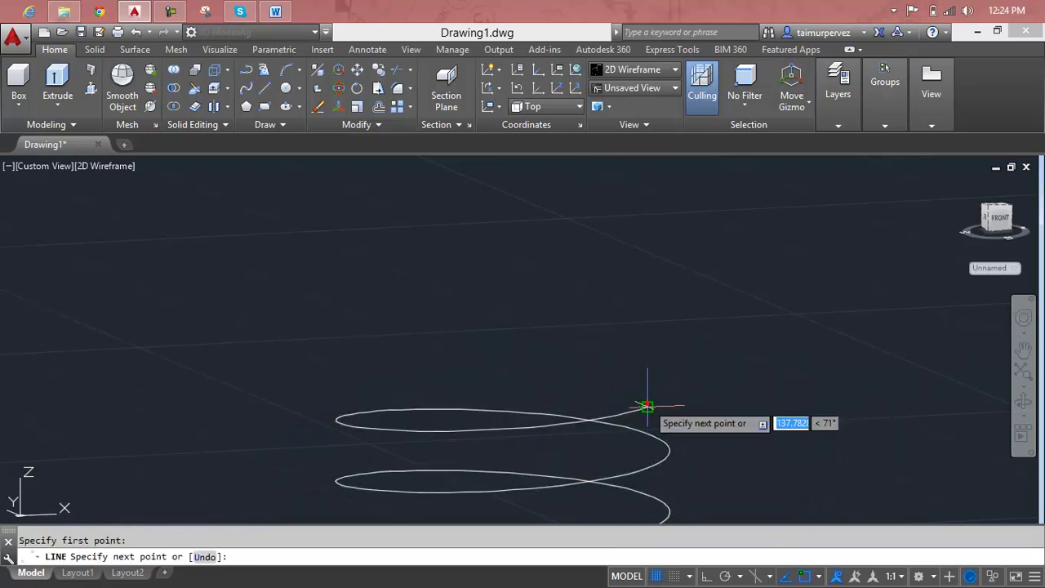
left_click(960, 406)
key("Escape")
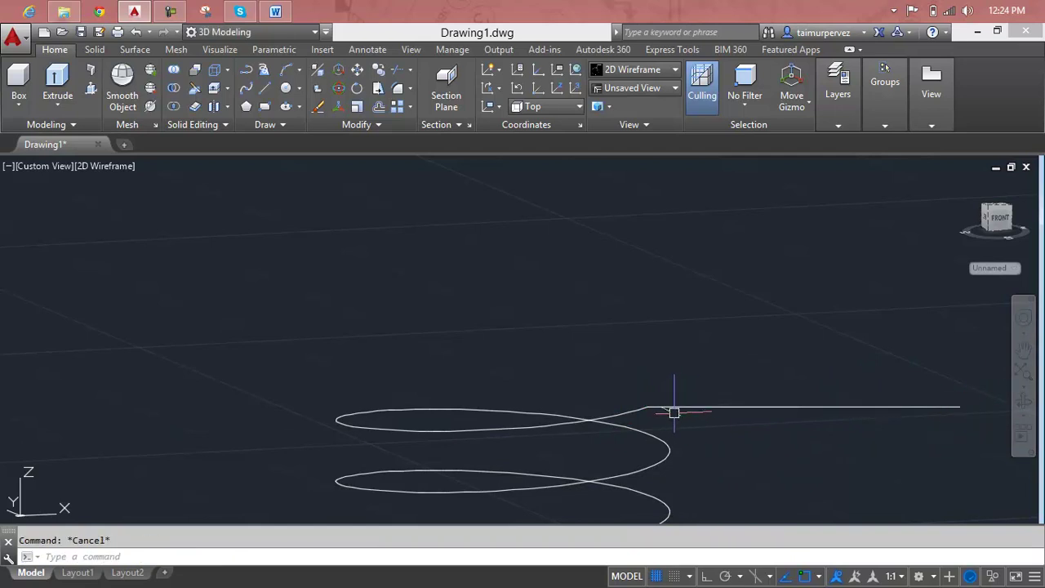
Begin an arc from the helix's top end, placing its second point.
type("a")
key("Return")
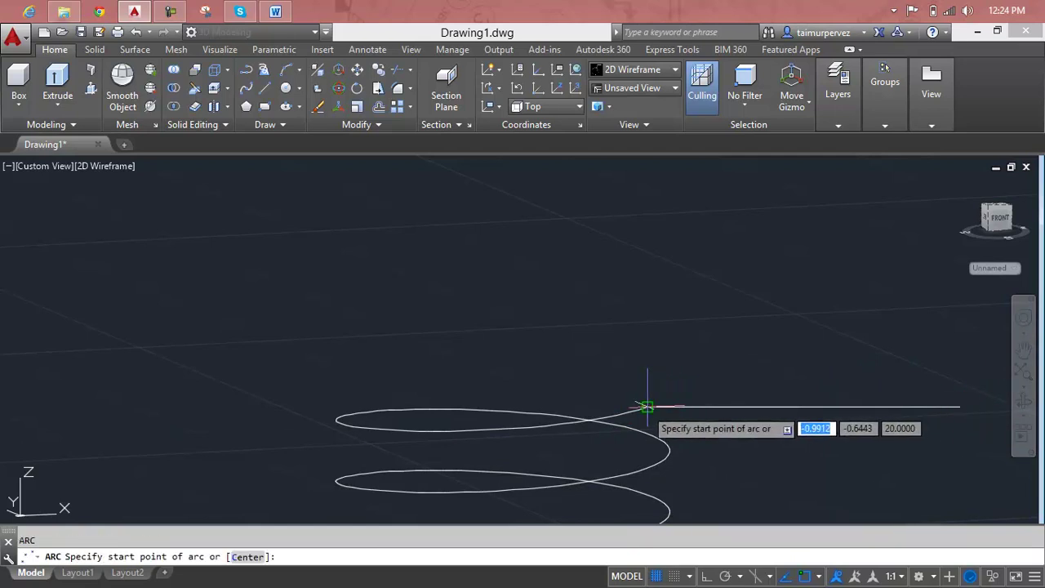
left_click(646, 408)
left_click(614, 366)
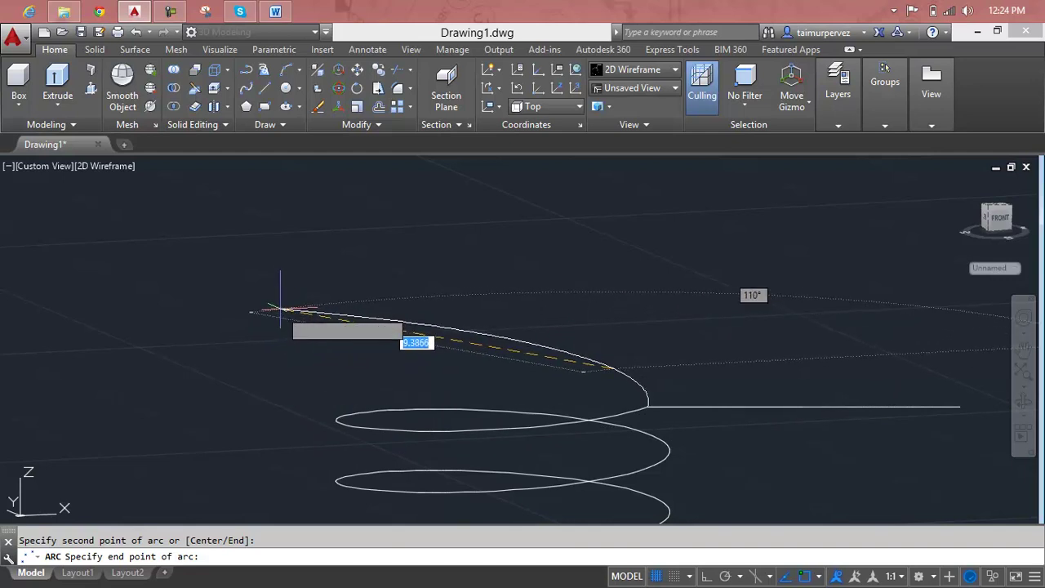
End the arc off to the left and delete the straight line on the right.
left_click(272, 302)
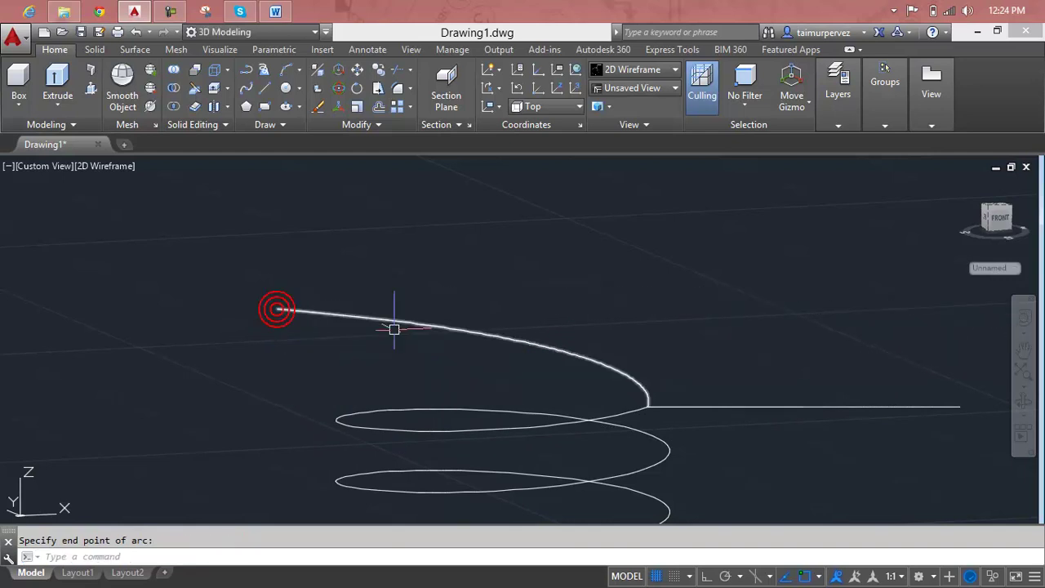
left_click(758, 407)
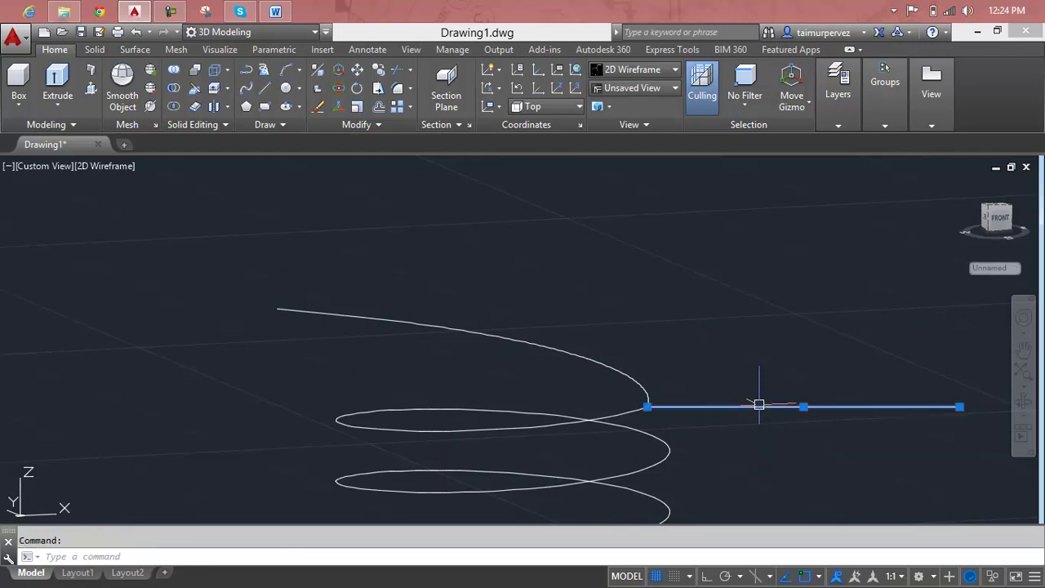
key("Delete")
scroll(644, 407, "up", 5)
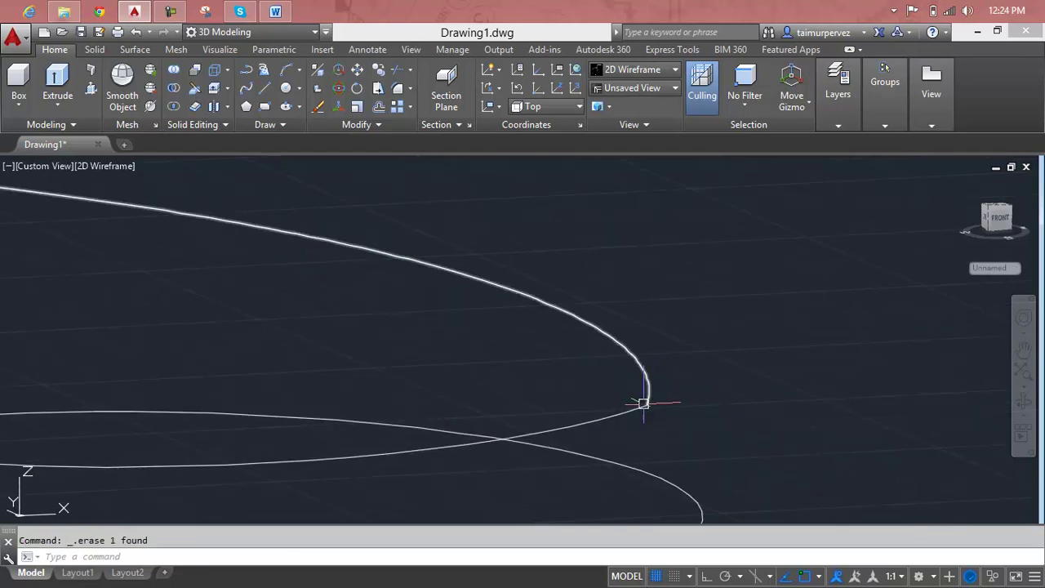
scroll(629, 413, "down", 2)
scroll(610, 430, "down", 3)
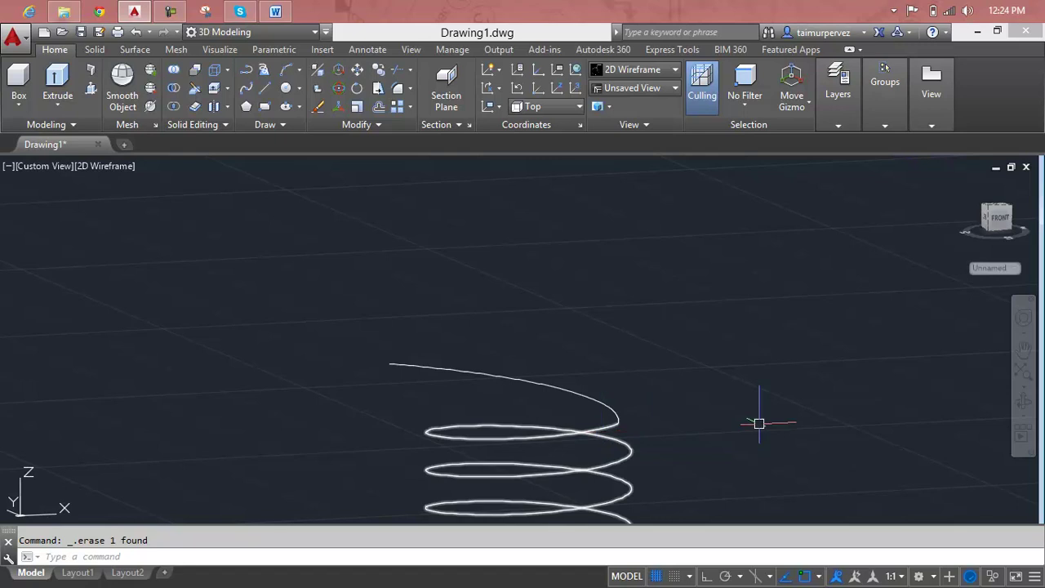
key("Escape")
scroll(528, 404, "down", 3)
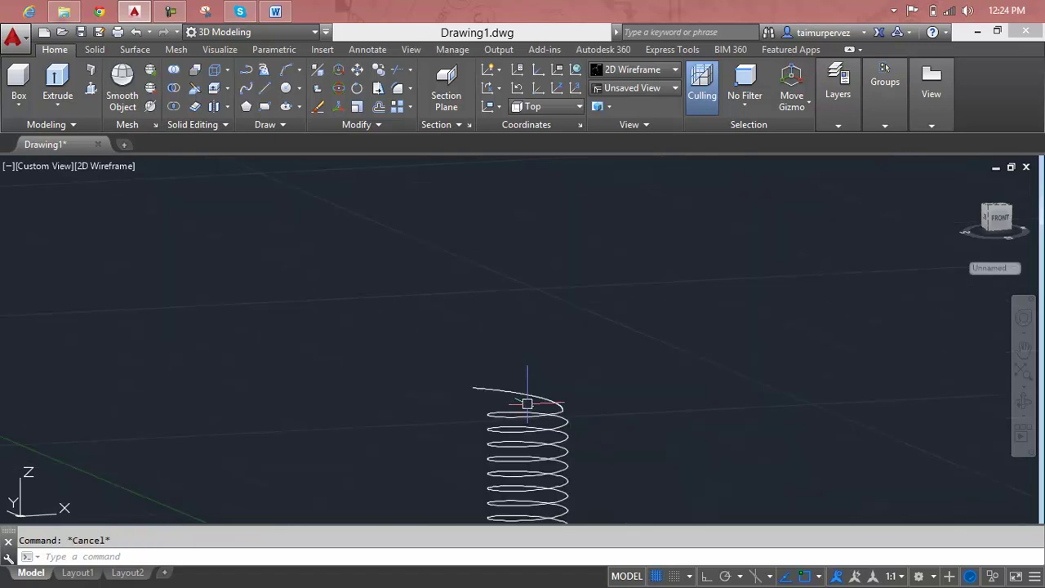
scroll(479, 390, "up", 2)
scroll(480, 391, "up", 1)
Start another arc from the helix's top end, place its second point, then cancel it.
type("a")
key("Return")
left_click(455, 385)
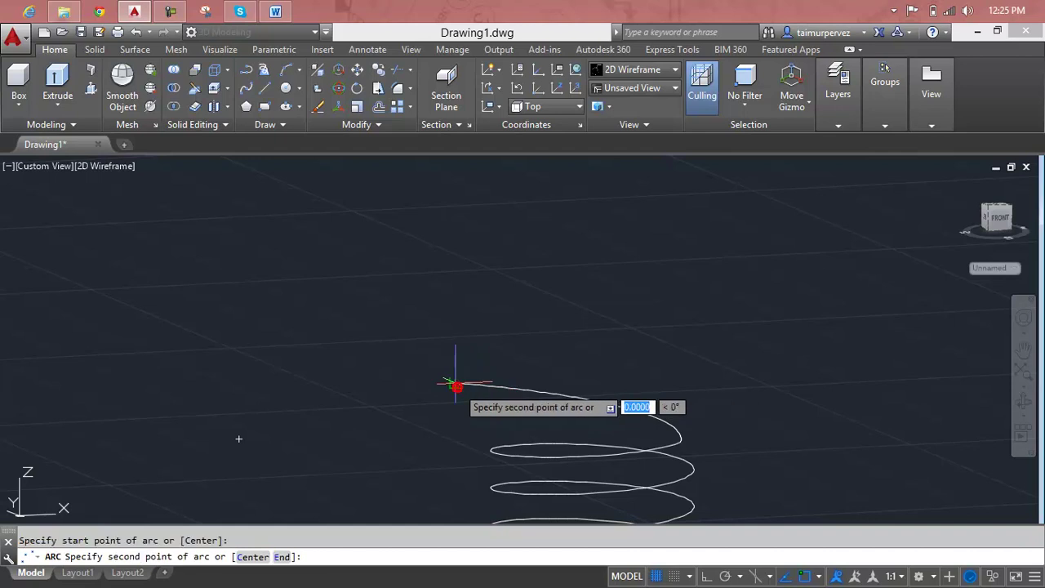
left_click(540, 354)
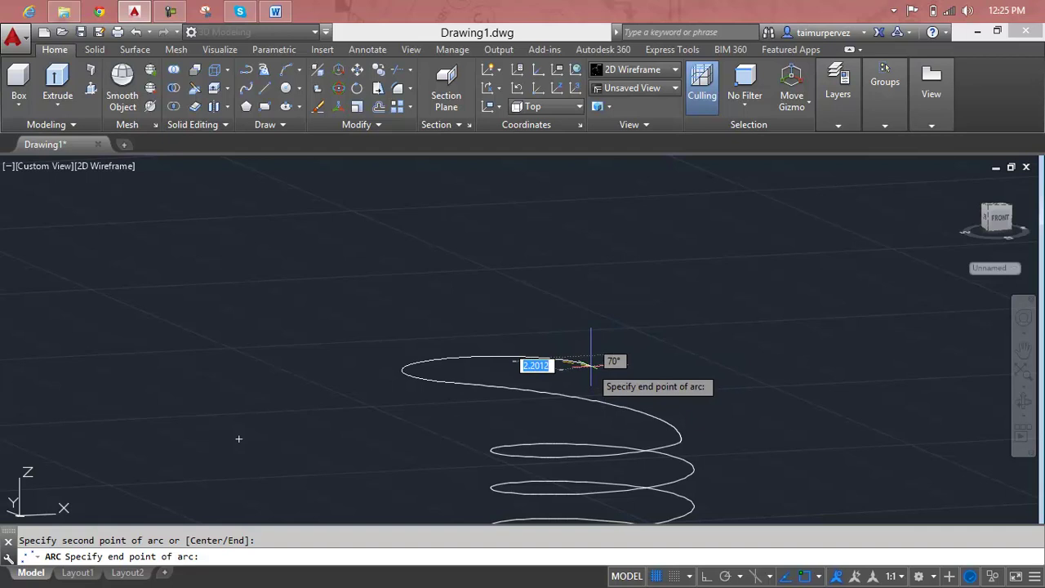
key("Escape")
Draw a straight polyline leg running far left from the curved leg's end.
type("L")
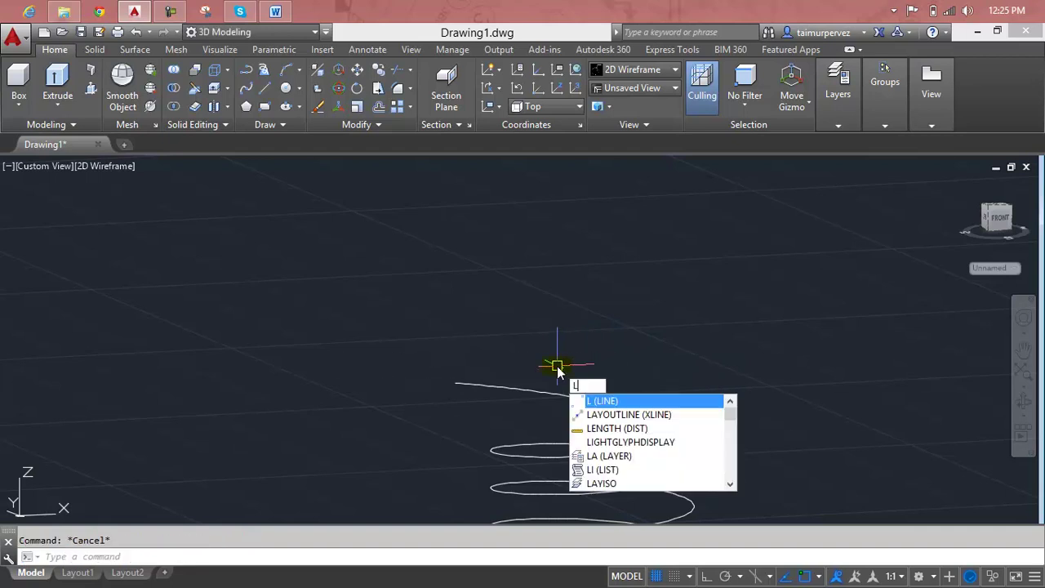
key("Escape")
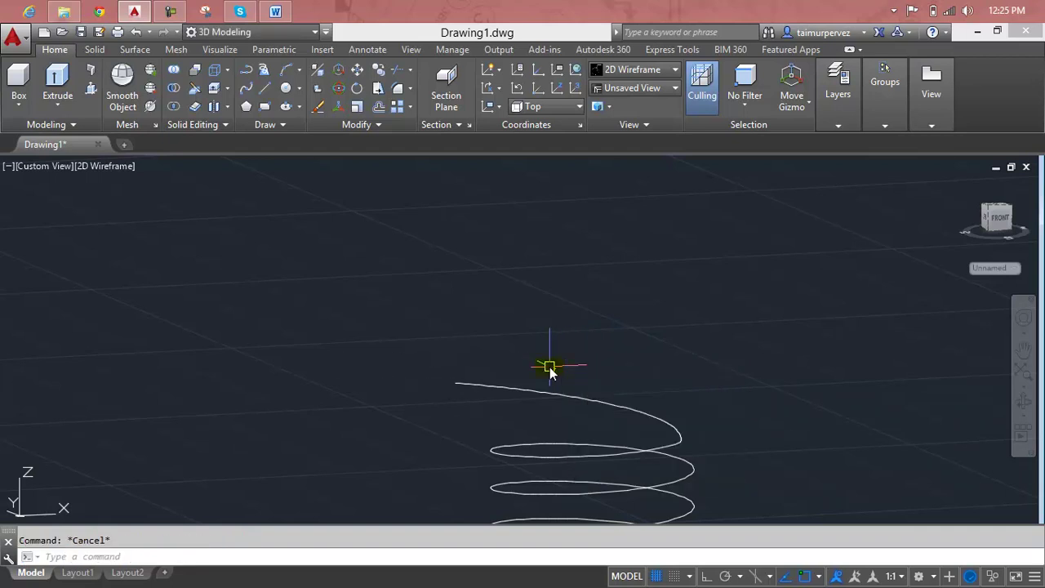
type("pl")
key("Return")
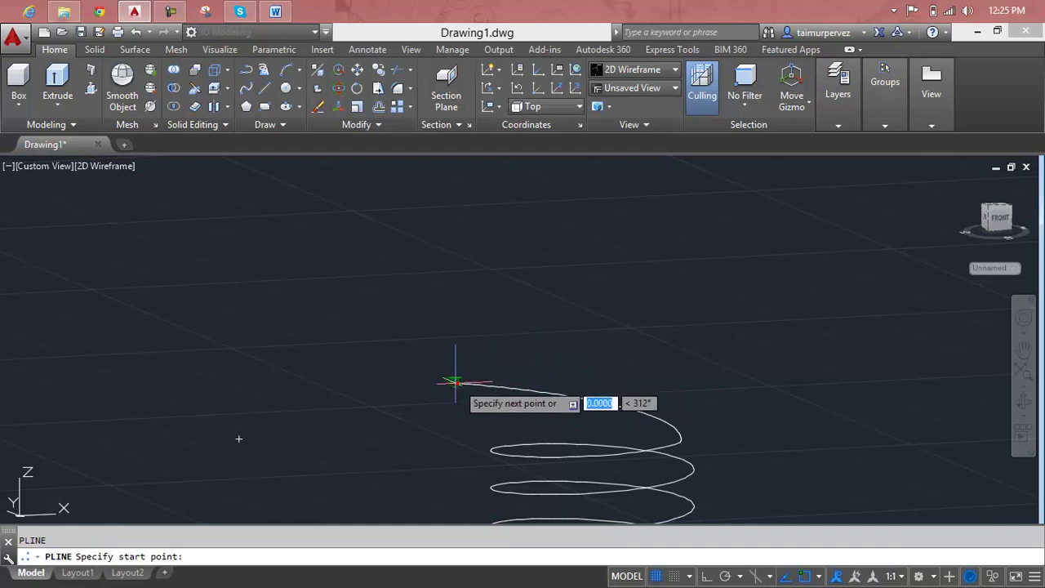
left_click(455, 382)
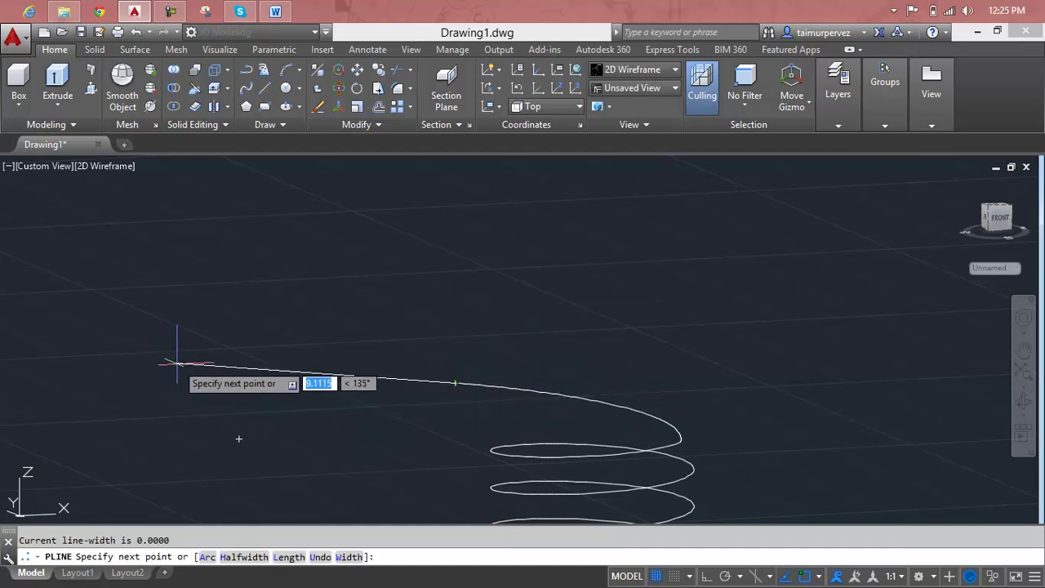
scroll(196, 382, "down", 2)
left_click(125, 360)
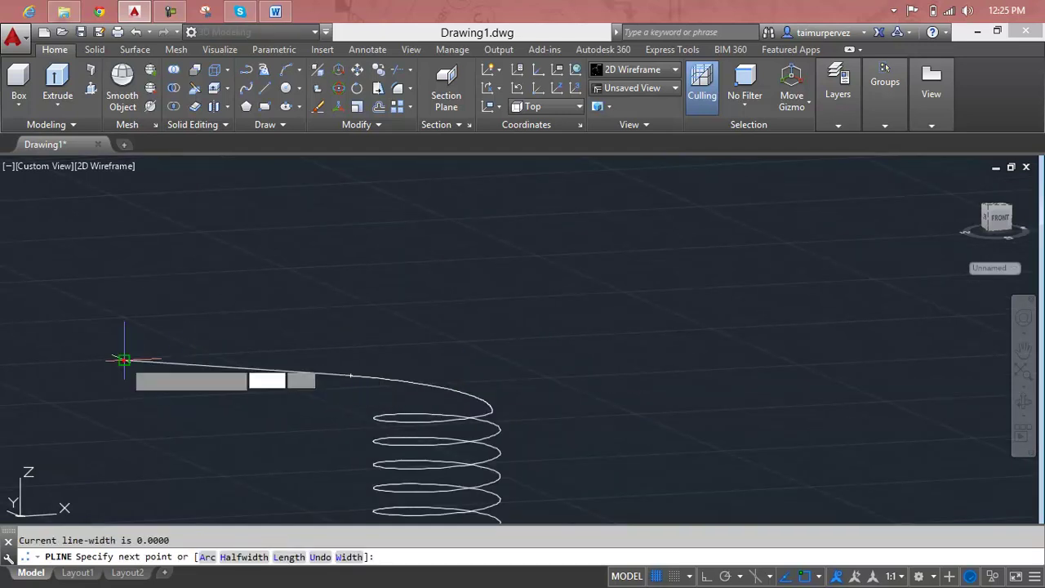
key("Return")
middle_click_drag(185, 374, 280, 390, "shift")
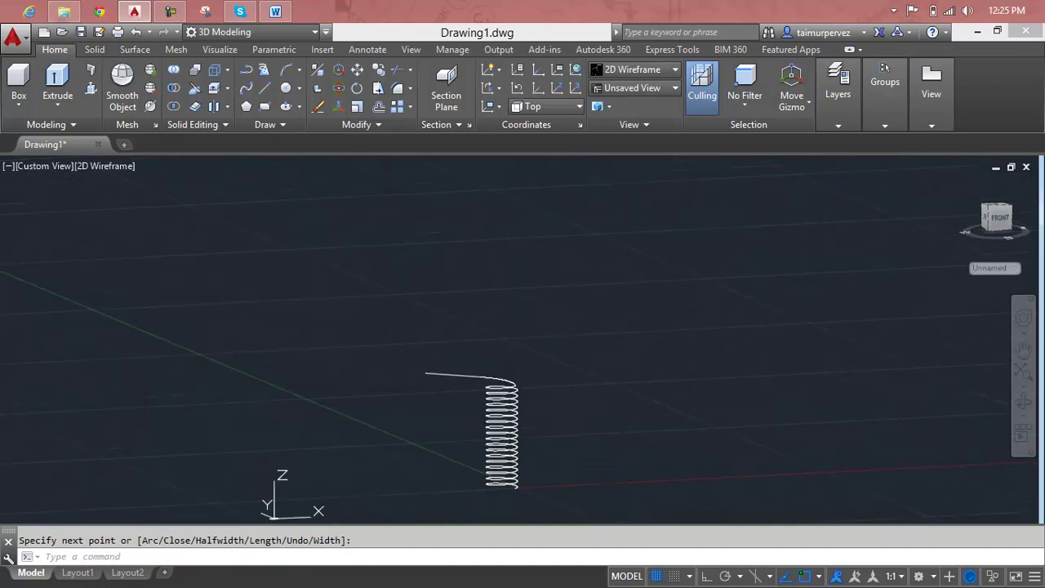
scroll(531, 393, "up", 5)
middle_click_drag(495, 384, 545, 387)
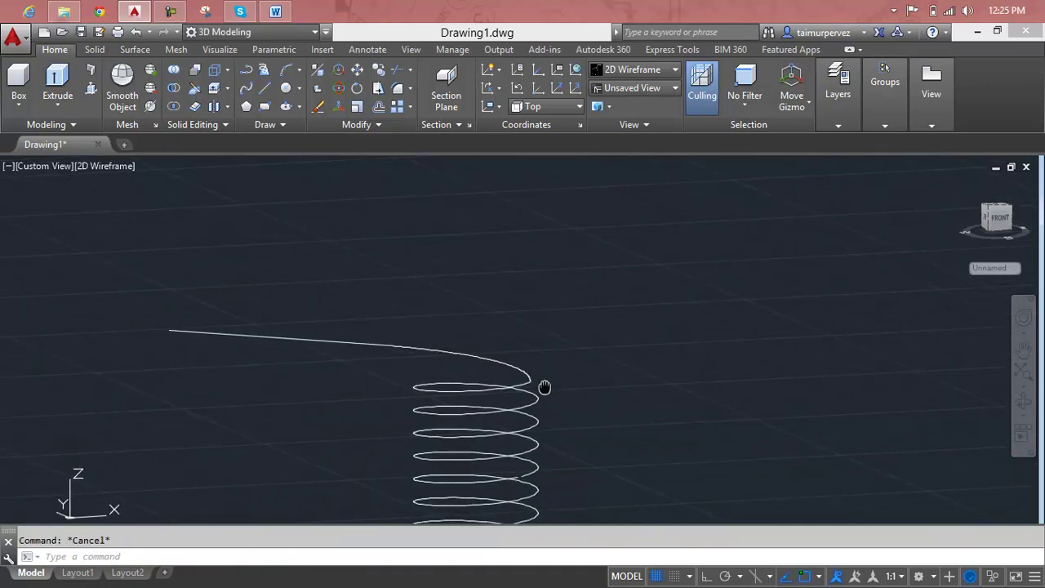
scroll(483, 377, "up", 3)
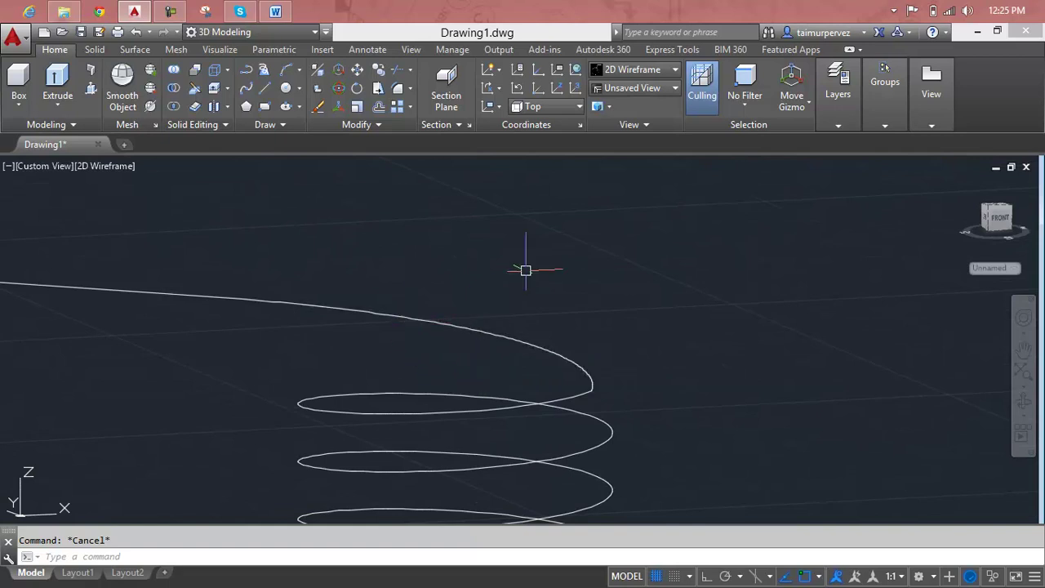
type("j")
Join the straight leg, upper helix part and lower coils into one spline.
key("Return")
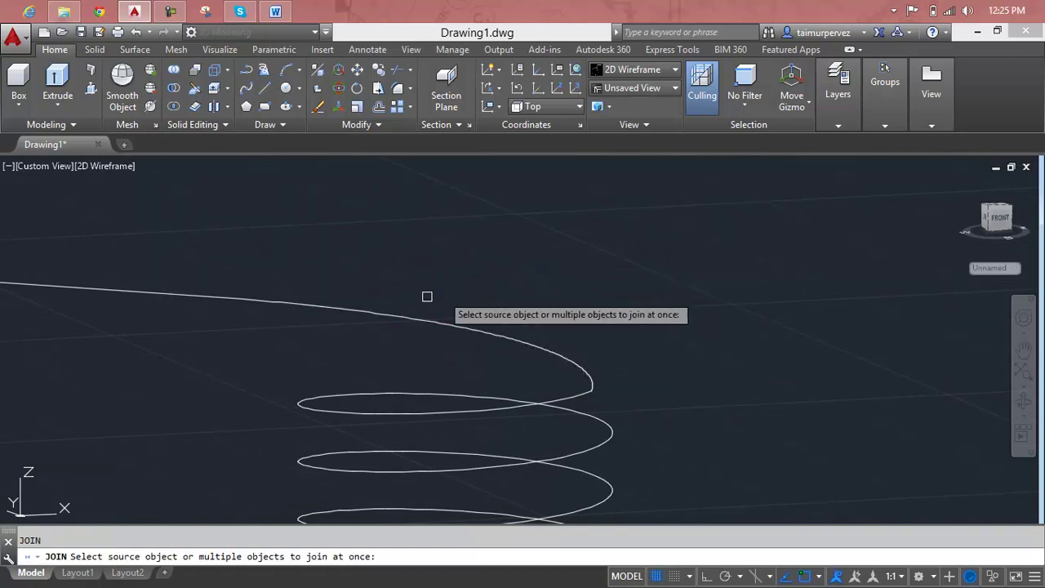
left_click(219, 294)
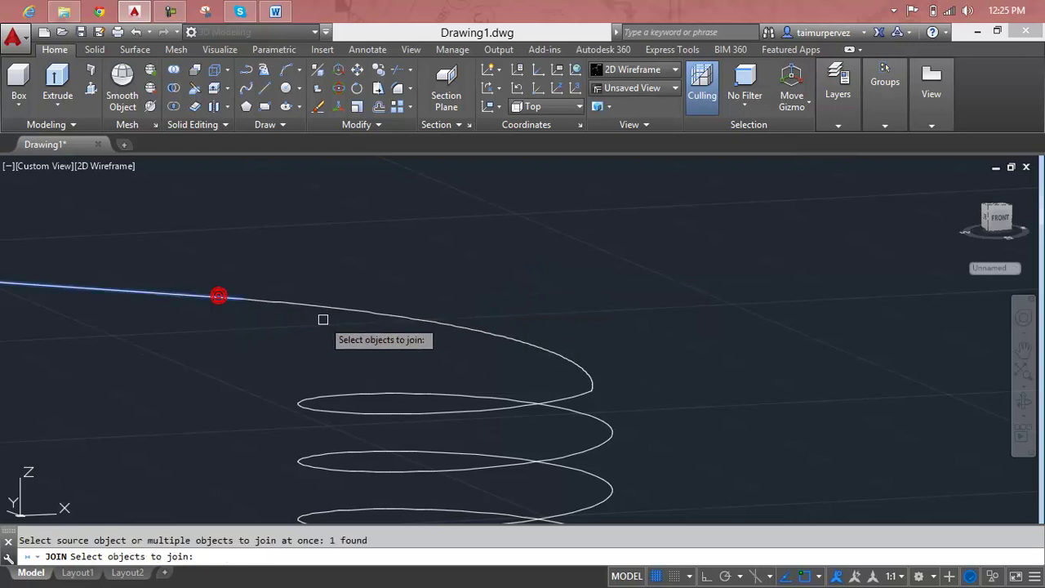
left_click(357, 311)
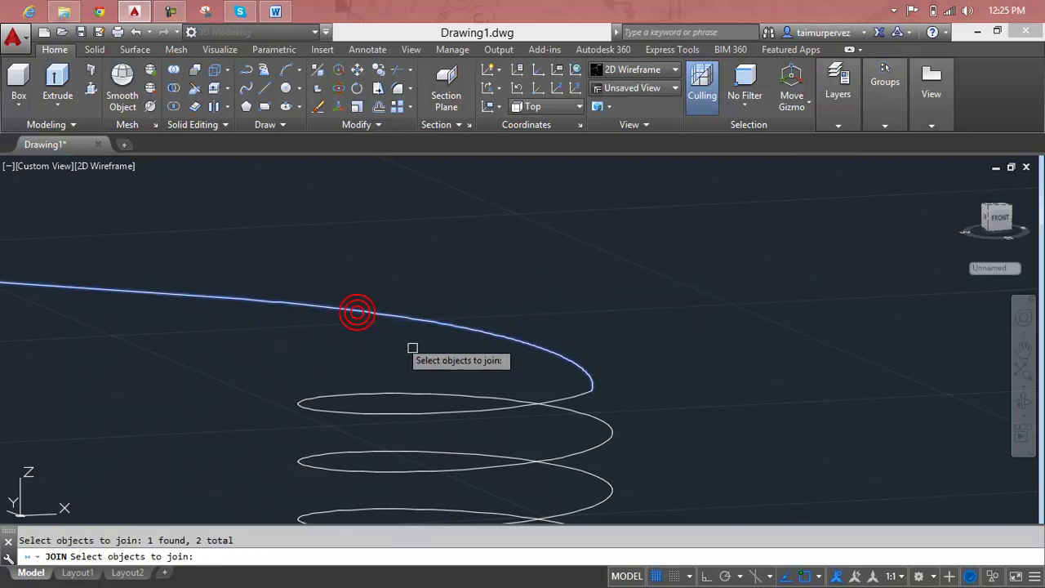
left_click(500, 401)
double_click(577, 382)
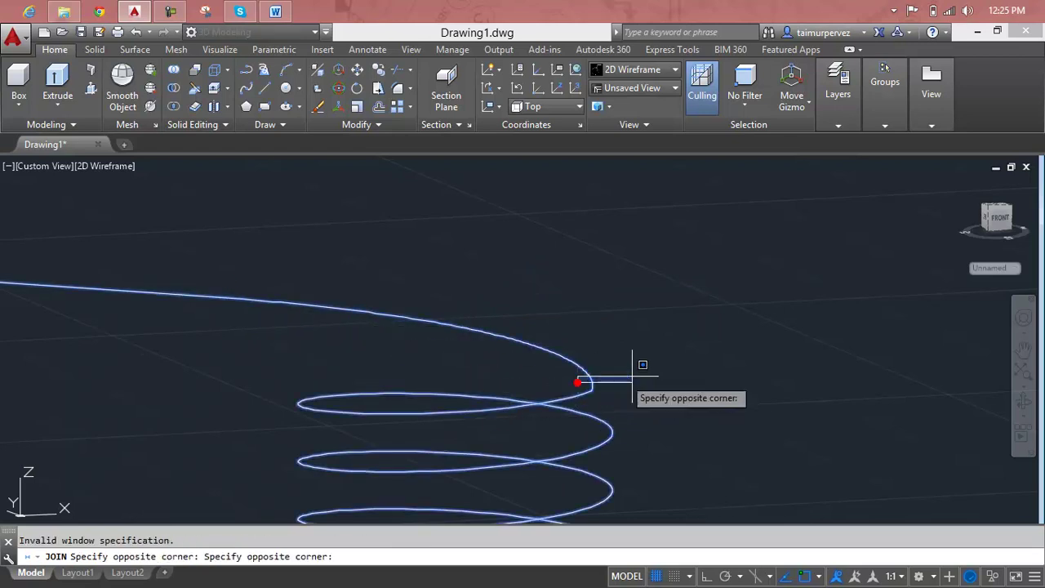
left_click(487, 368)
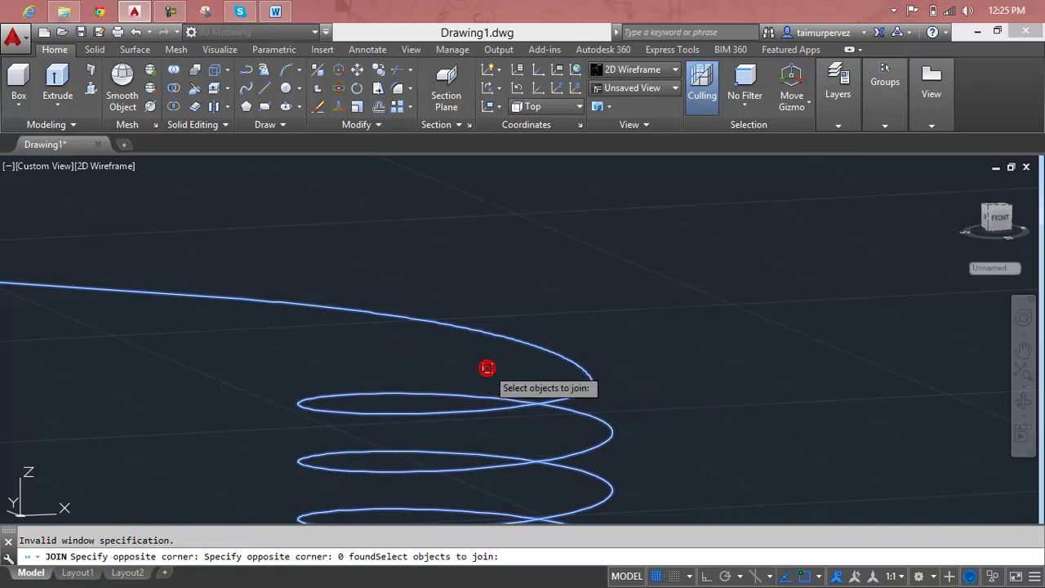
key("Return")
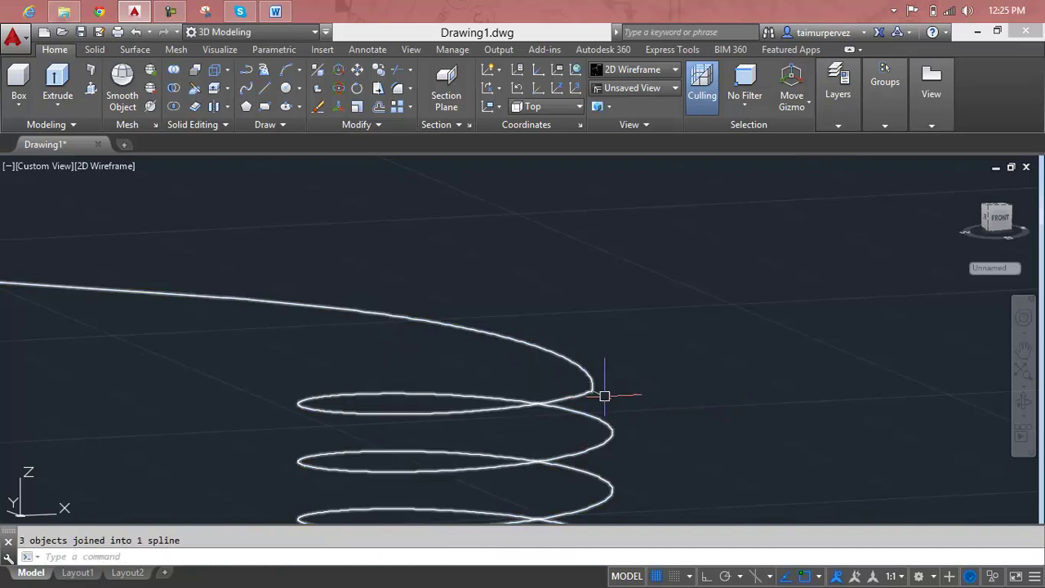
scroll(604, 396, "up", 5)
scroll(660, 338, "up", 2)
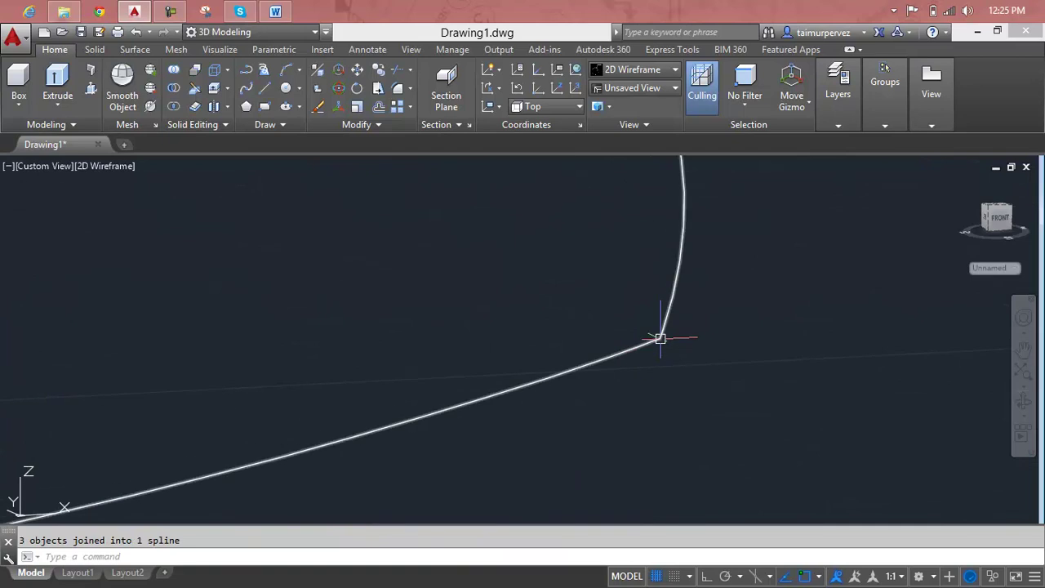
left_click(646, 343)
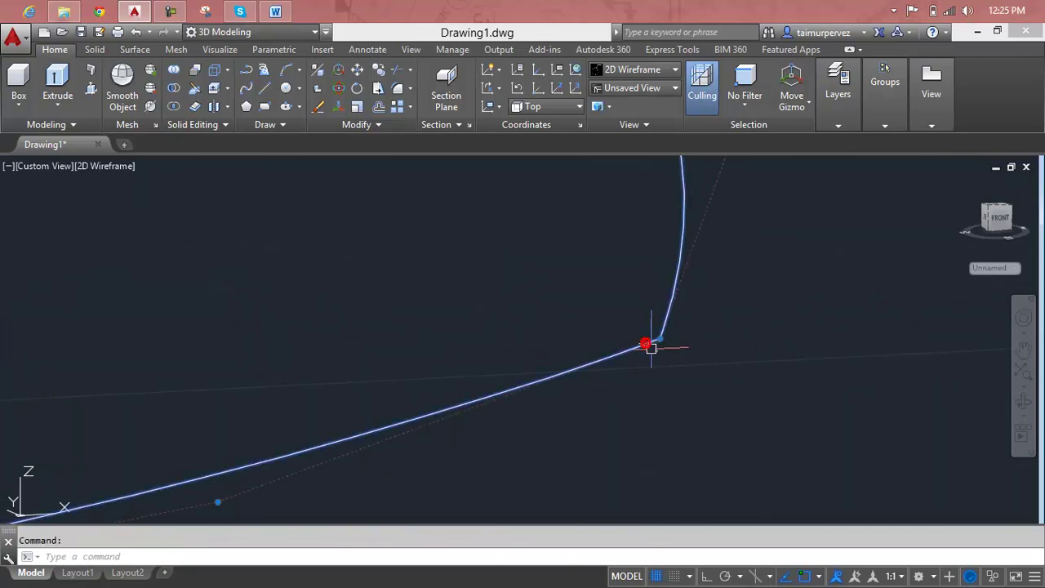
left_click(660, 340)
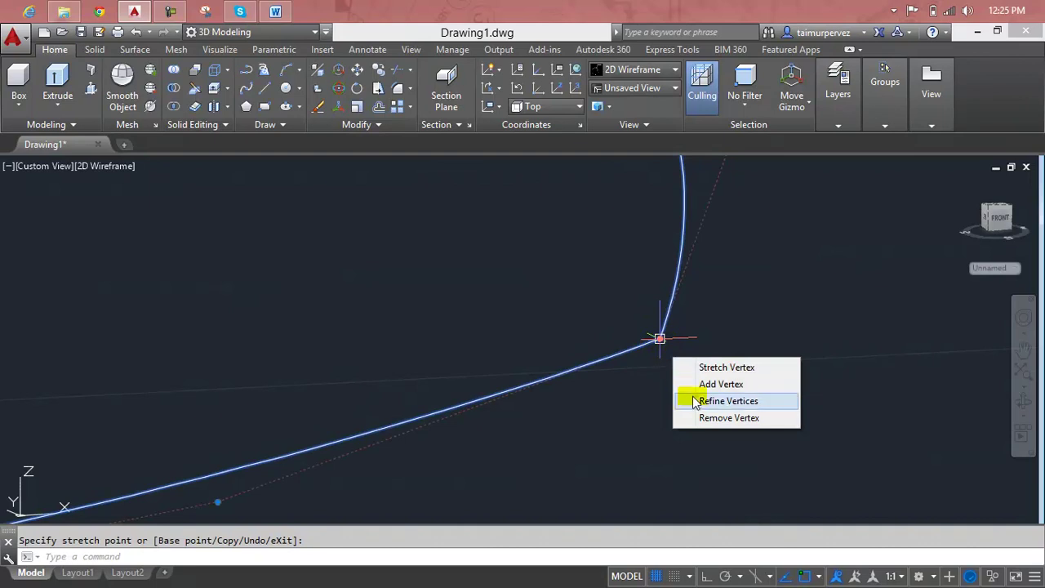
left_click(700, 418)
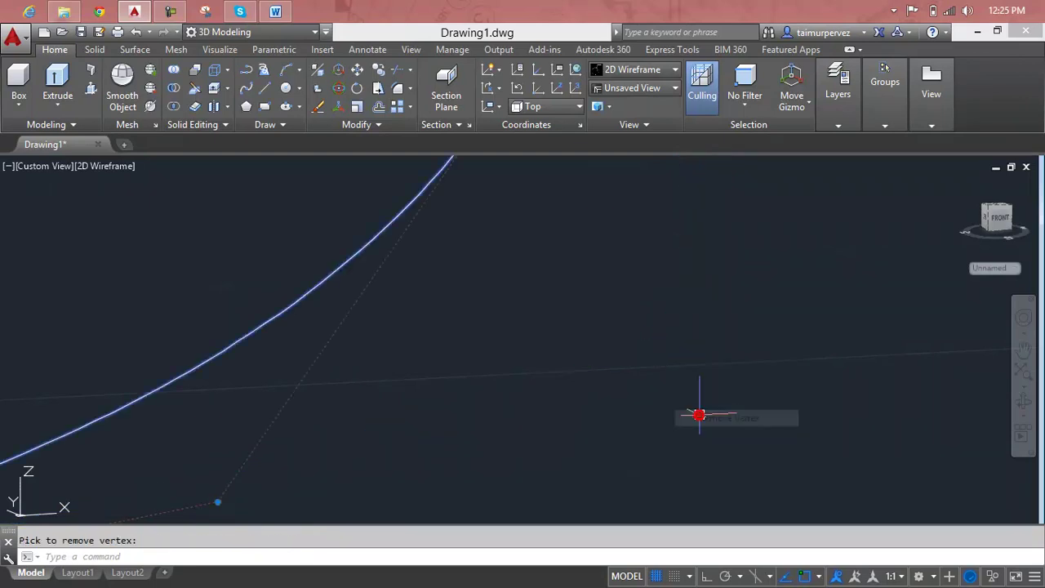
scroll(600, 351, "down", 2)
scroll(602, 357, "down", 3)
scroll(607, 367, "down", 3)
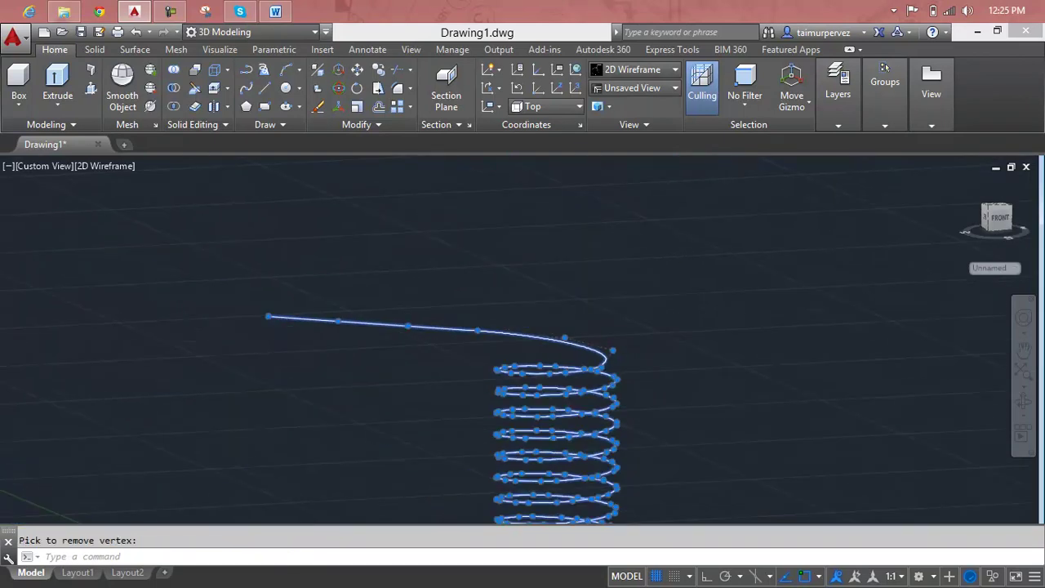
scroll(613, 351, "down", 2)
key("Escape")
scroll(604, 389, "up", 3)
scroll(596, 385, "down", 3)
middle_click_drag(597, 385, 537, 206)
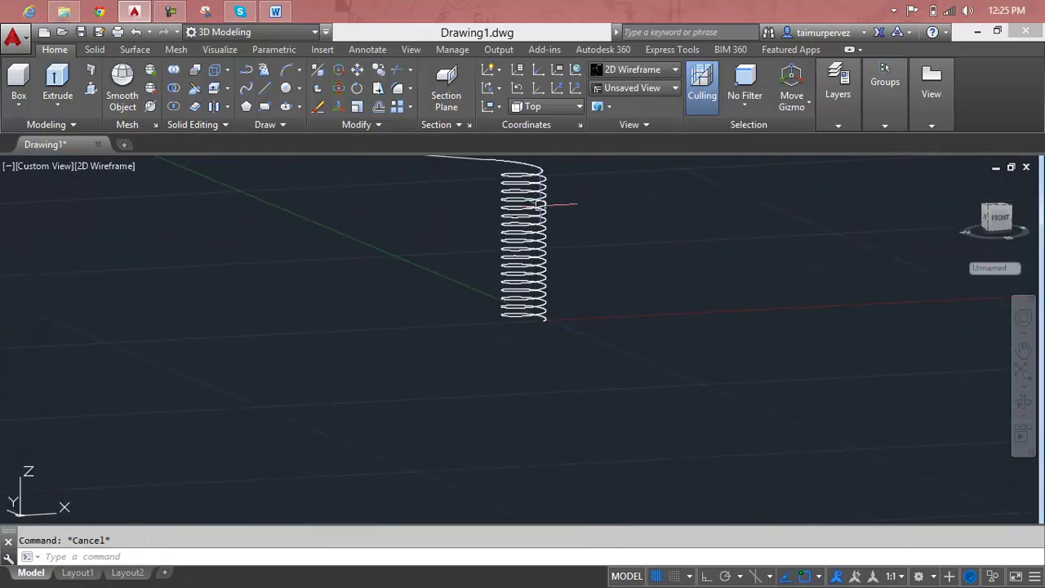
mouse_move(547, 334)
middle_mouse_down()
mouse_move(612, 390)
mouse_move(625, 433)
middle_mouse_up()
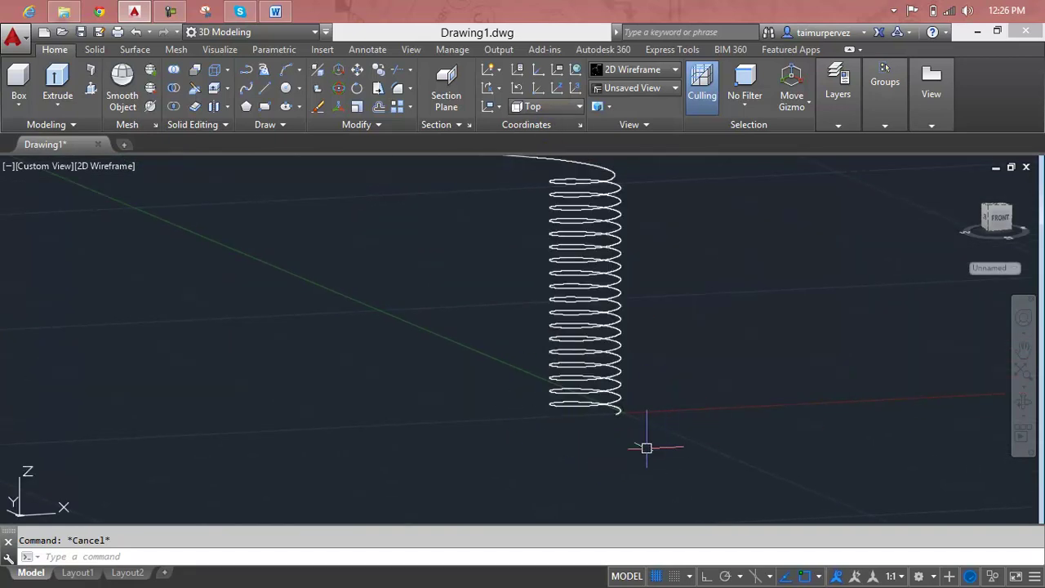
middle_click_drag(646, 448, 625, 436, "shift")
scroll(601, 363, "up", 5)
key("Return")
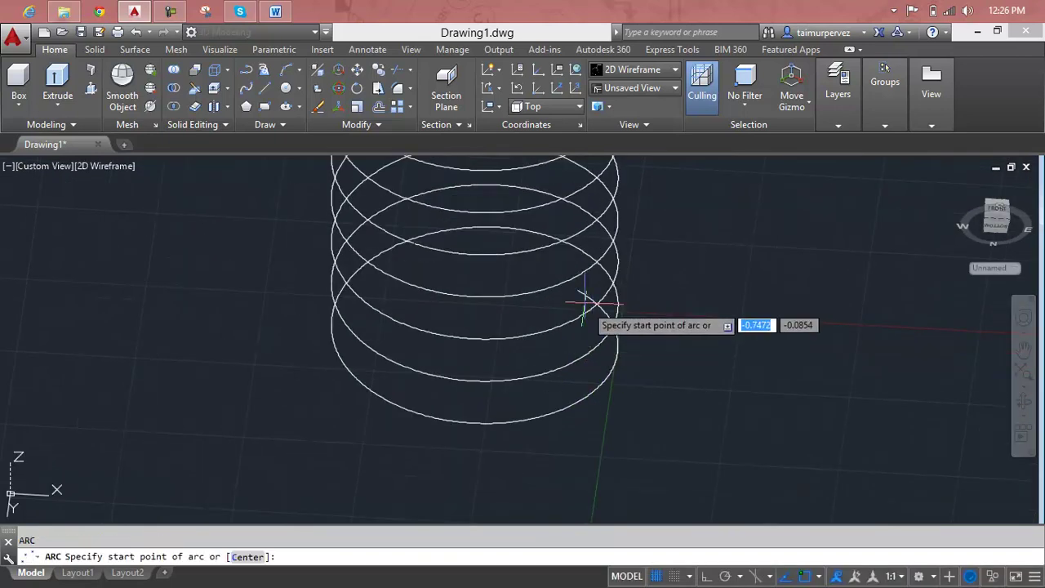
left_click(577, 290)
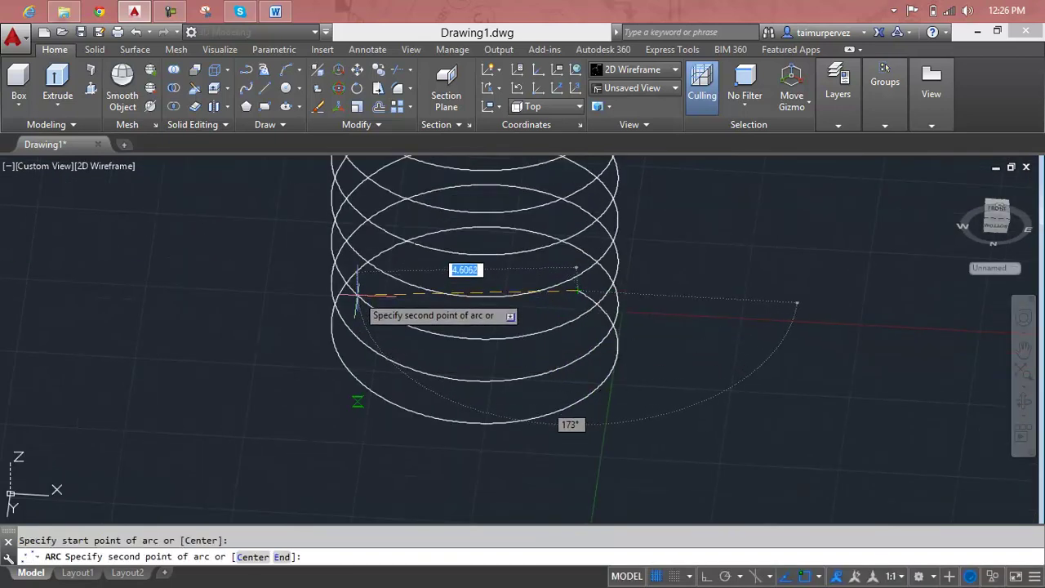
left_click(324, 393)
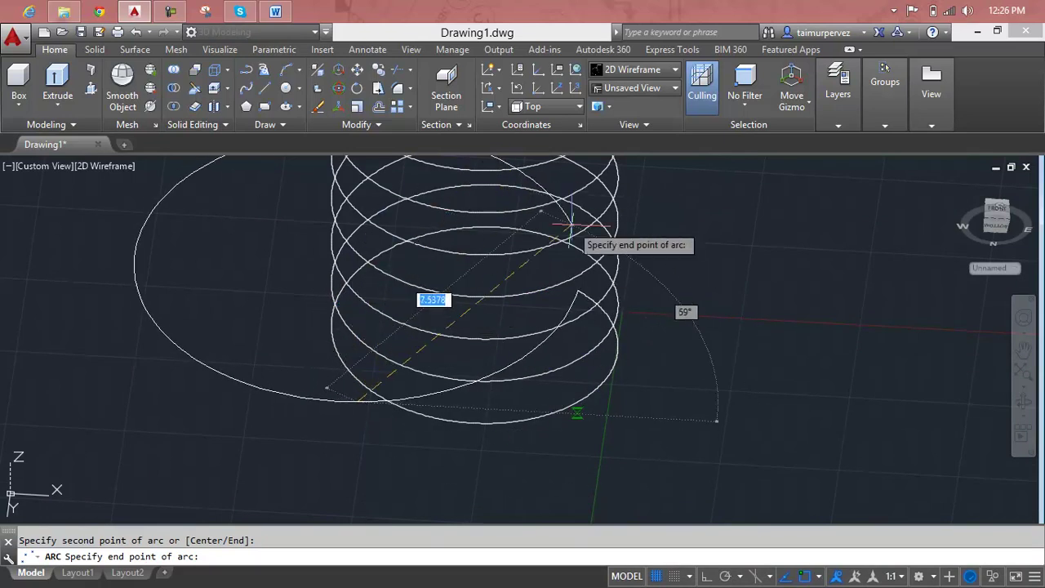
key("Escape")
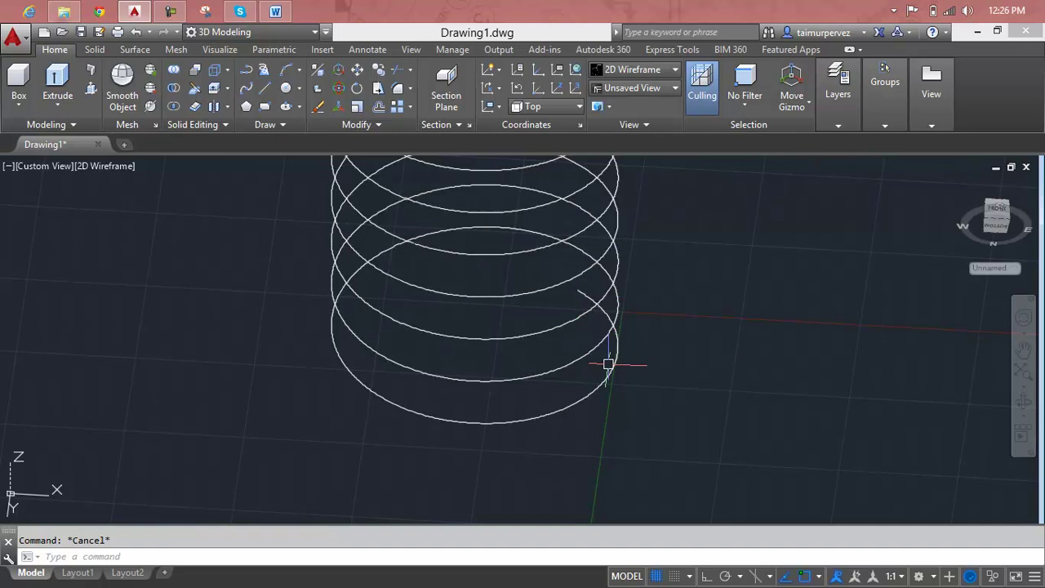
key("Return")
left_click(579, 289)
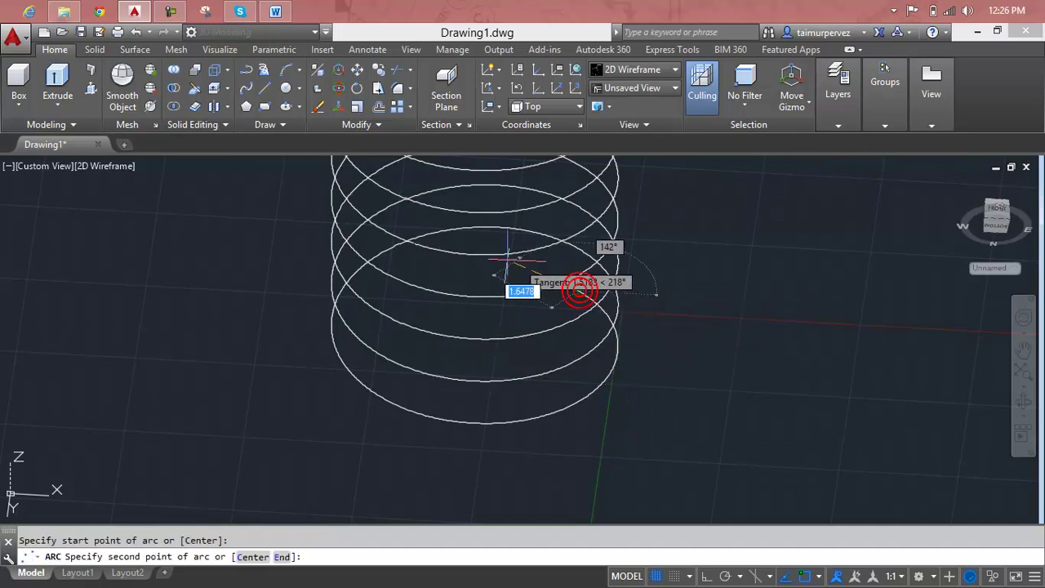
left_click(476, 237)
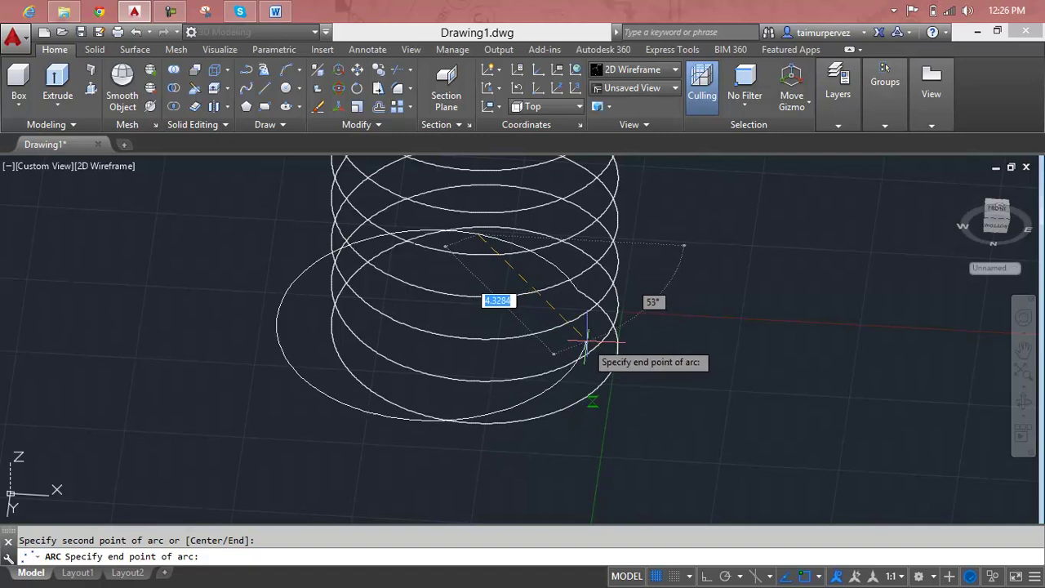
left_click(584, 343)
scroll(588, 405, "down", 5)
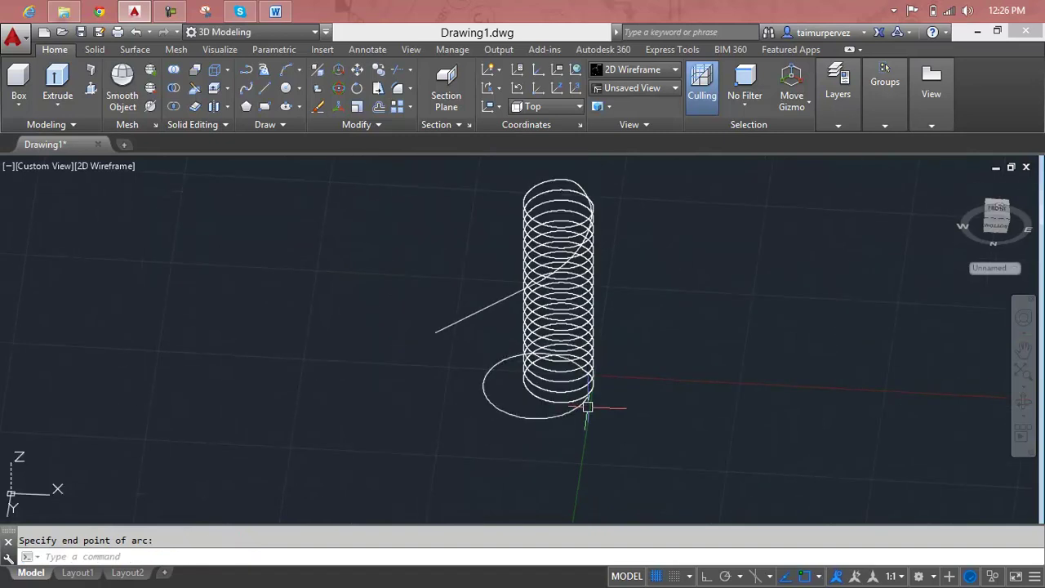
key("Delete")
scroll(597, 367, "up", 3)
scroll(621, 377, "up", 3)
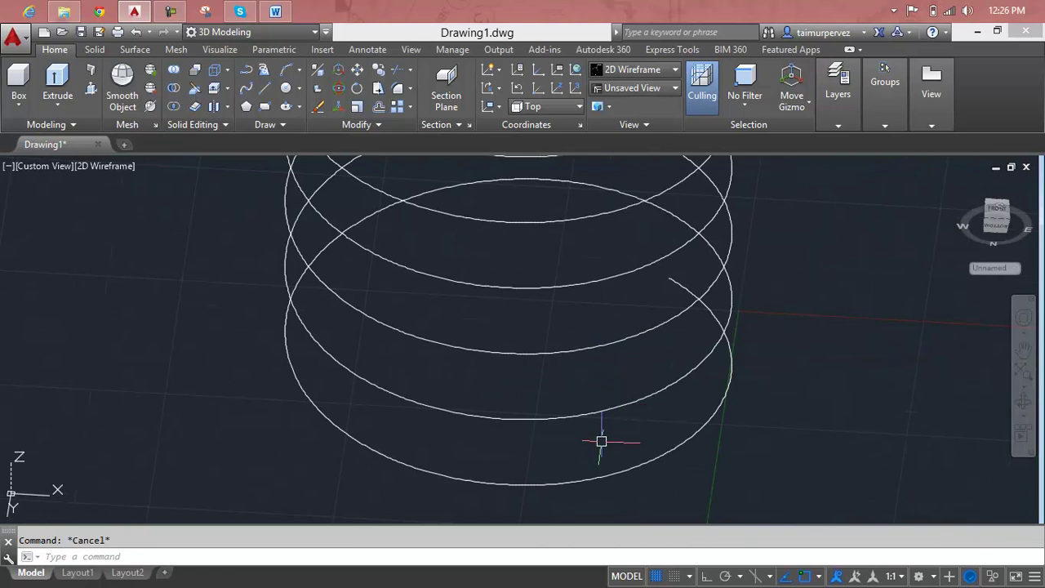
middle_click_drag(601, 441, 601, 414, "shift")
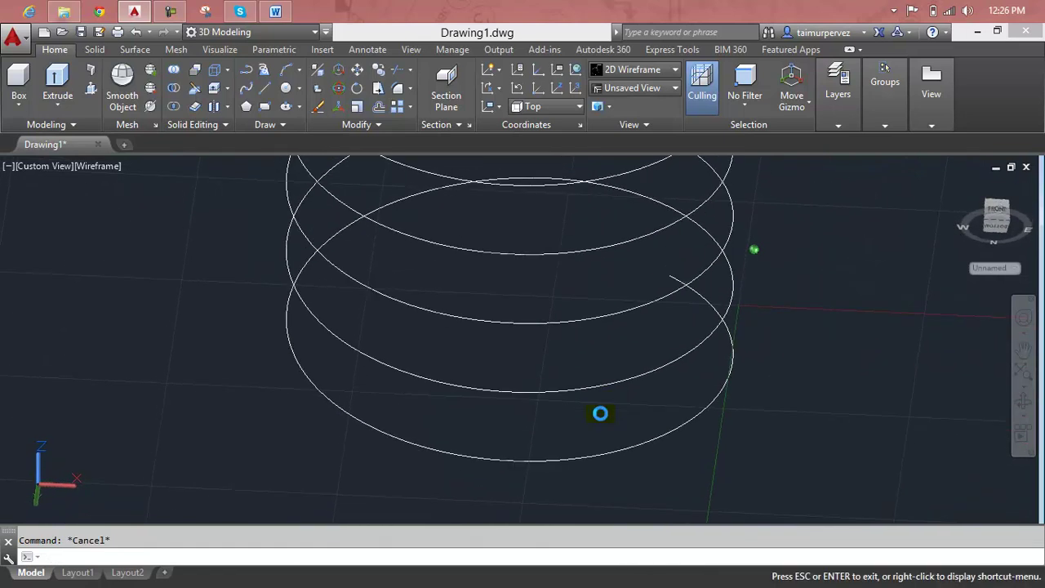
From a side-on view, draw a three-point arc starting at the spiral's end point.
mouse_move(562, 444)
middle_mouse_down("shift")
mouse_move(567, 408)
mouse_move(537, 504)
middle_mouse_up("shift")
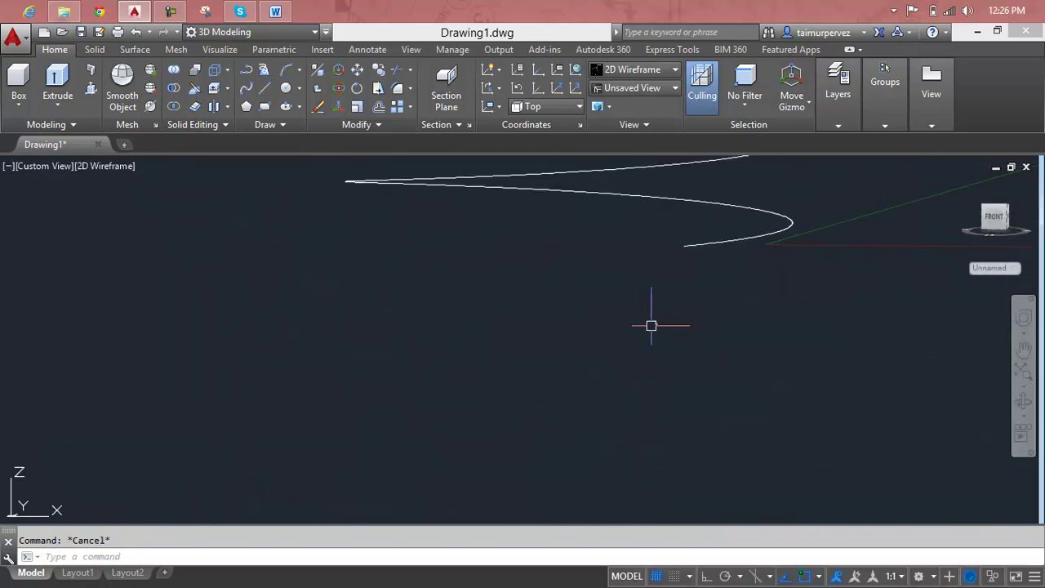
type("a")
key("Return")
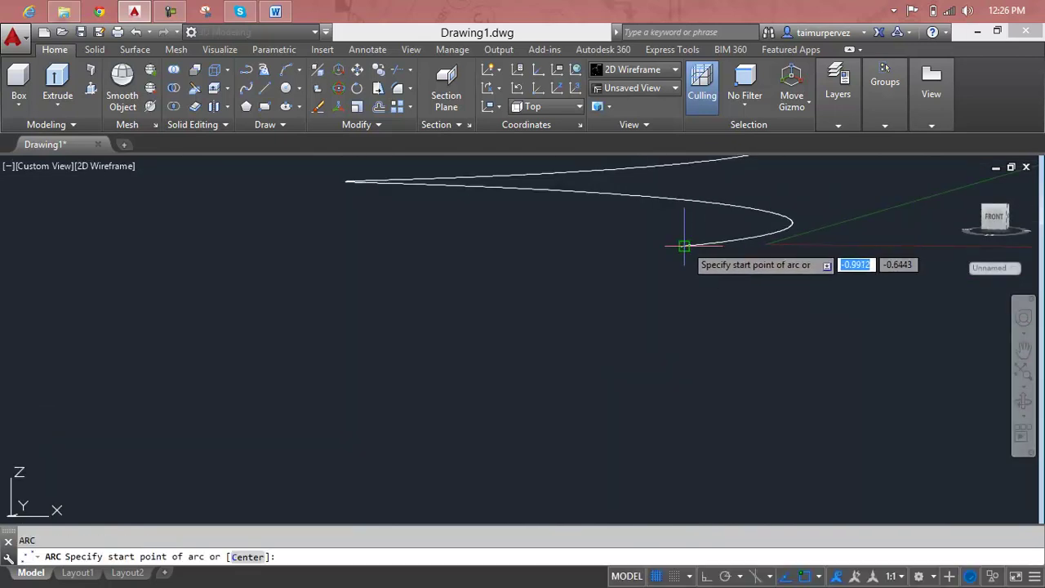
left_click(685, 246)
left_click(457, 240)
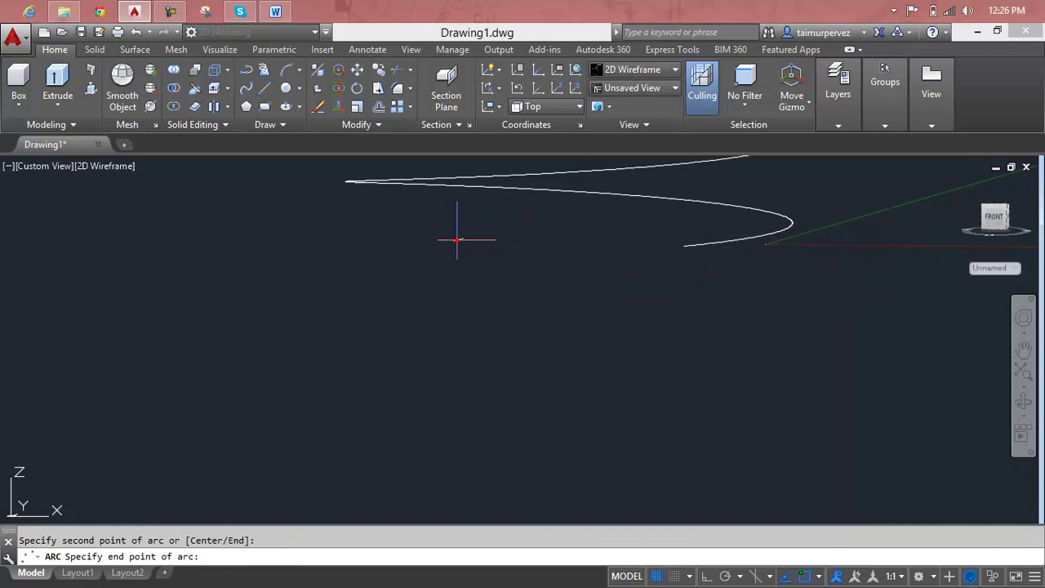
left_click(636, 214)
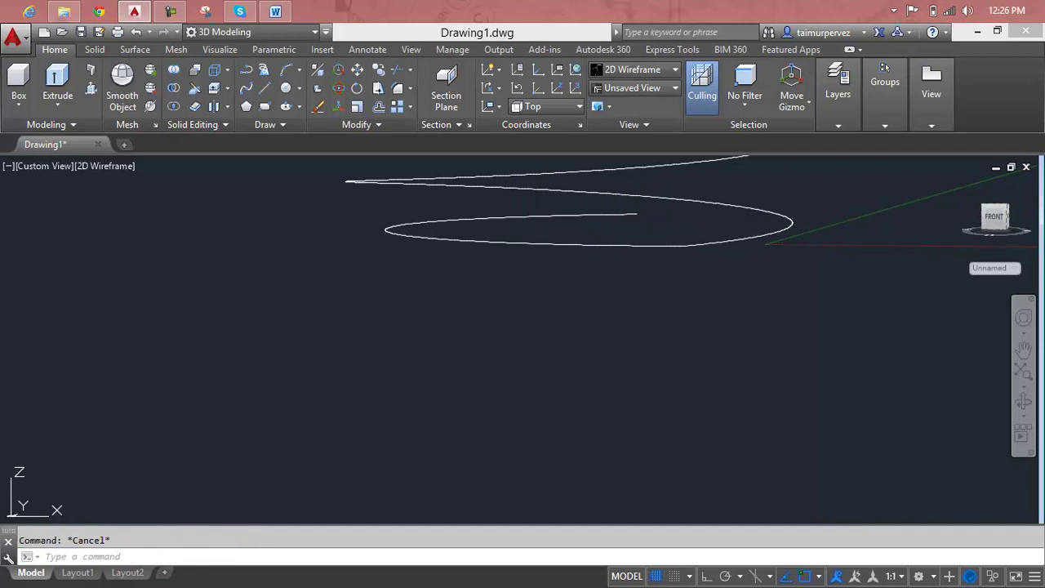
Draw a straight polyline from the coil's bottom end out to the right.
type("l")
key("Escape")
type("pl")
key("Return")
left_click(636, 215)
scroll(606, 280, "down", 2)
middle_click_drag(707, 220, 566, 296)
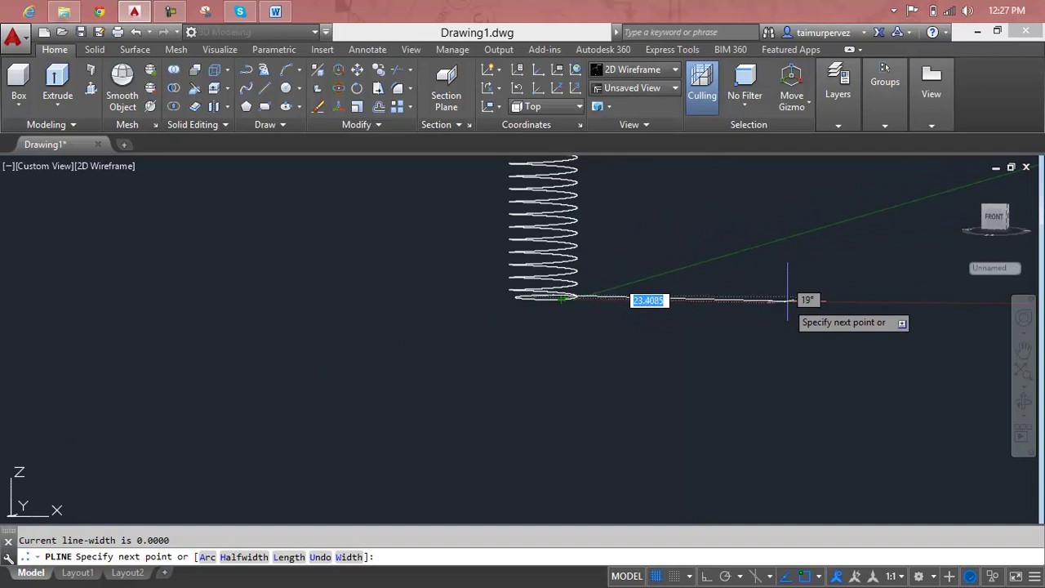
left_click(789, 298)
key("Return")
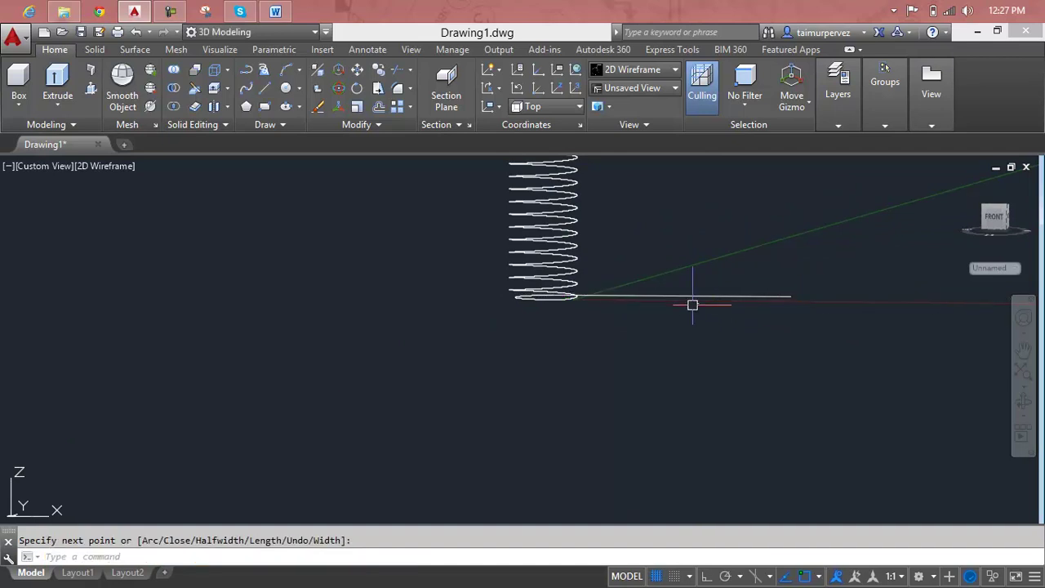
key("Escape")
Erase the unwanted line and draw a horizontal polyline leg from the helix's bottom end.
scroll(670, 300, "down", 1)
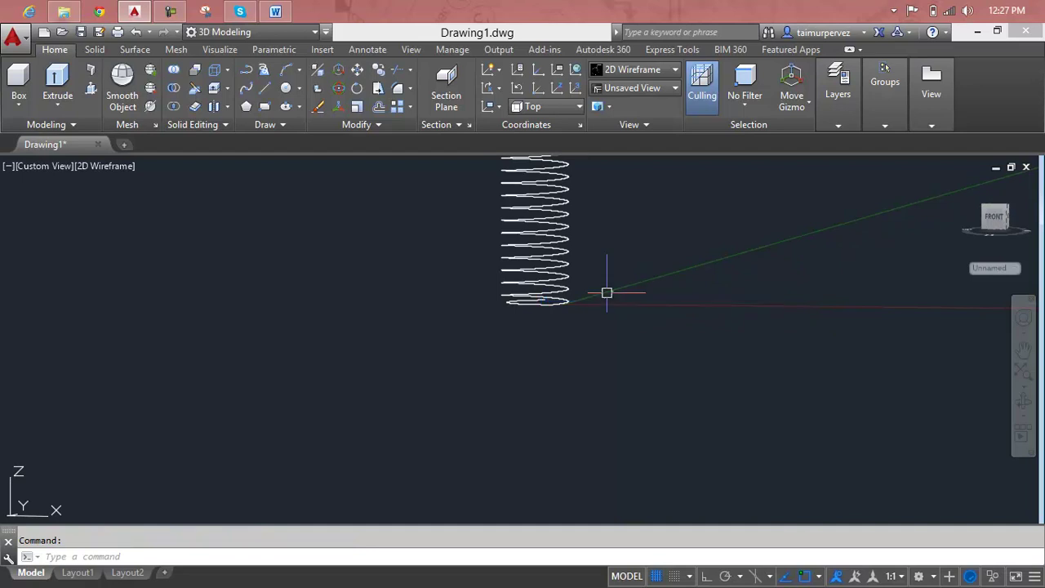
key("Delete")
scroll(564, 302, "up", 5)
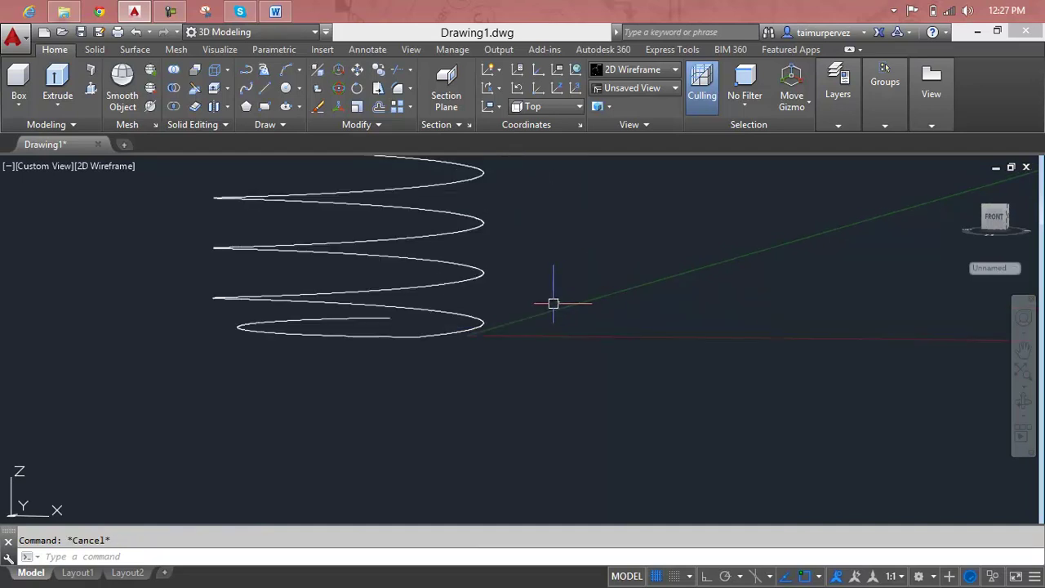
type("pl")
key("Return")
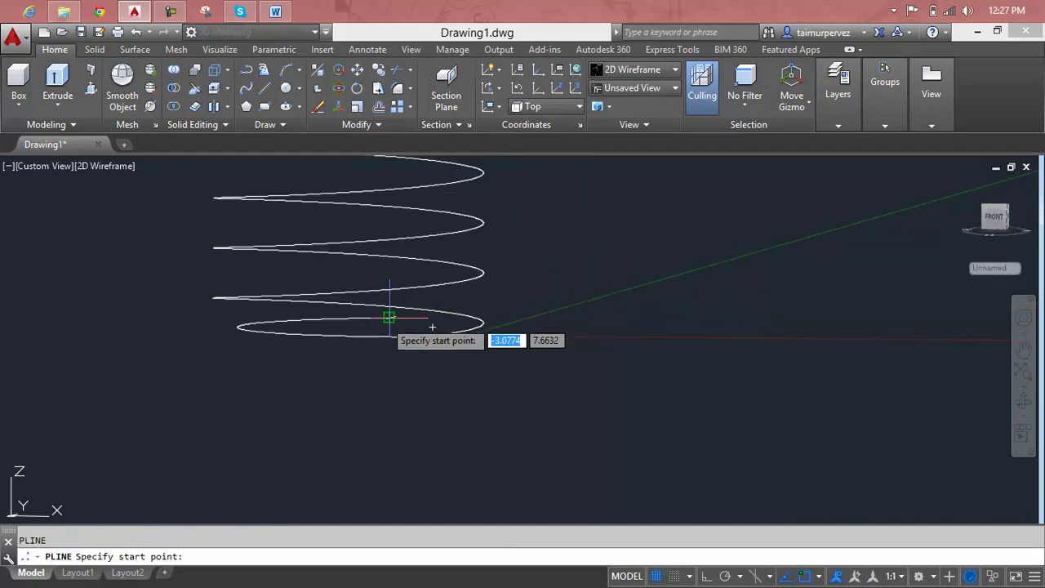
left_click(390, 319)
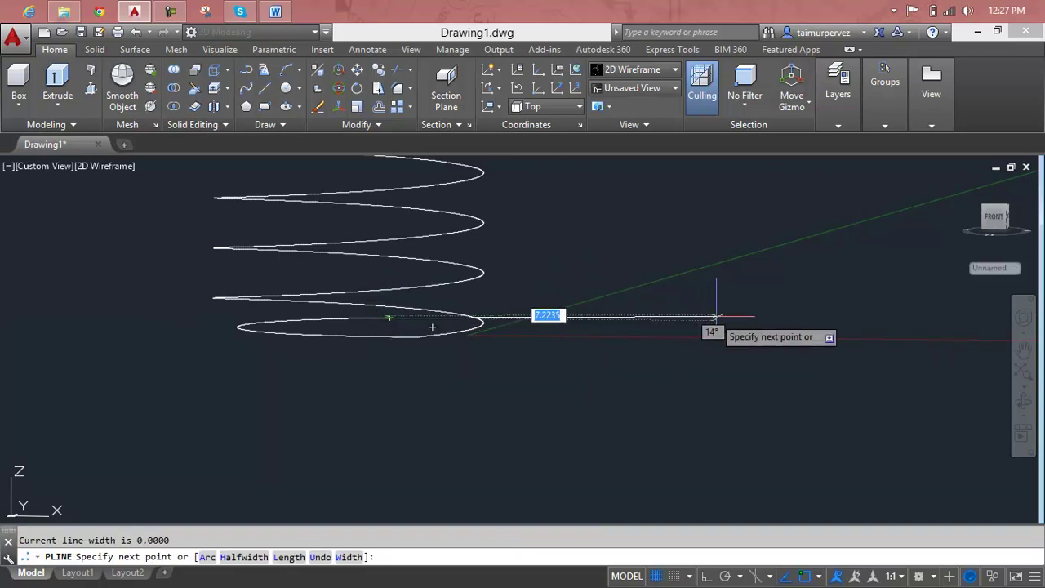
left_click(741, 316)
key("Return")
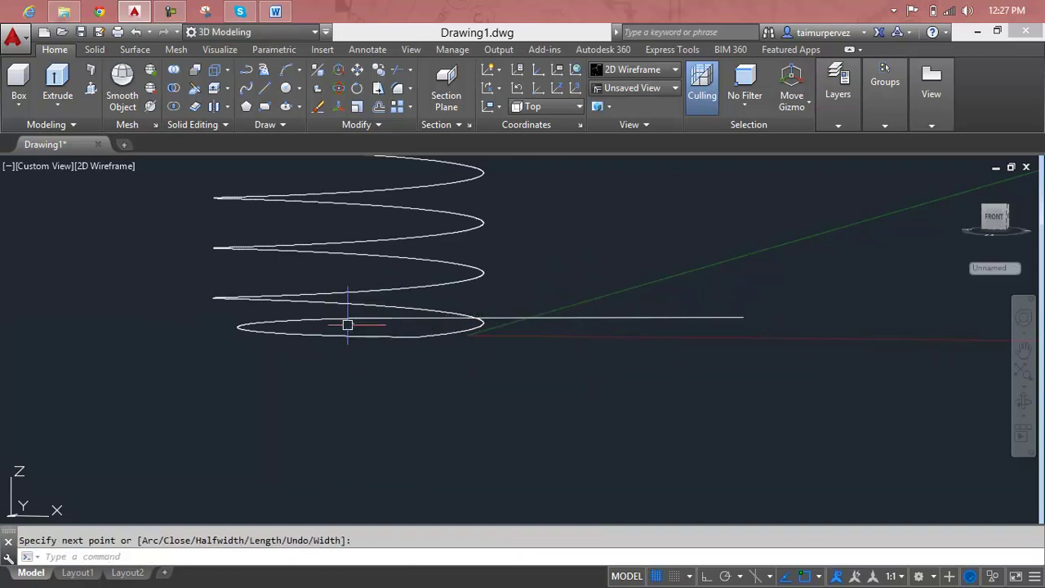
scroll(373, 316, "up", 2)
key("Escape")
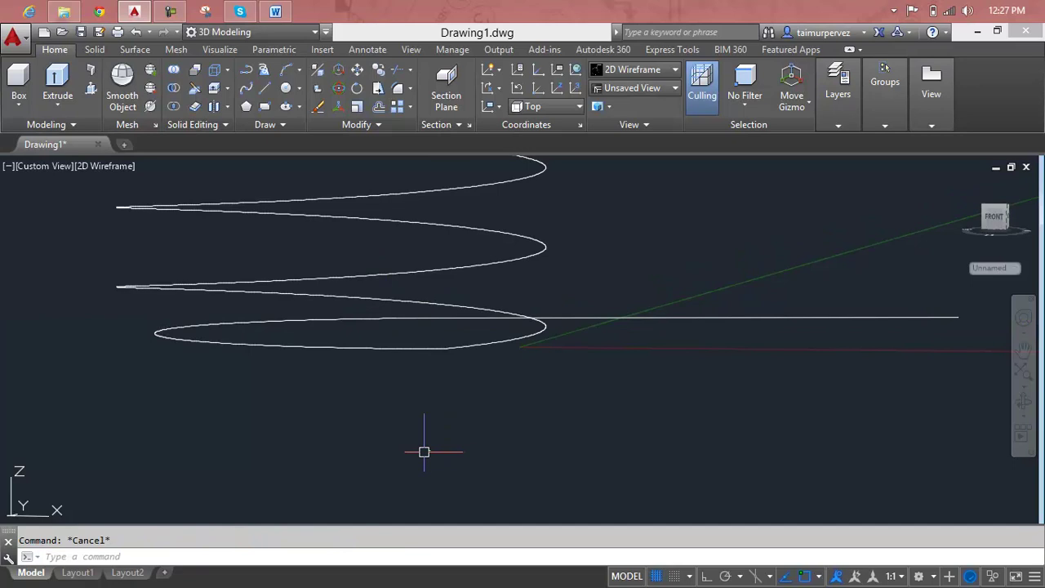
type("j")
Join the straight leg, the bottom loop and the helix into one spline.
key("Return")
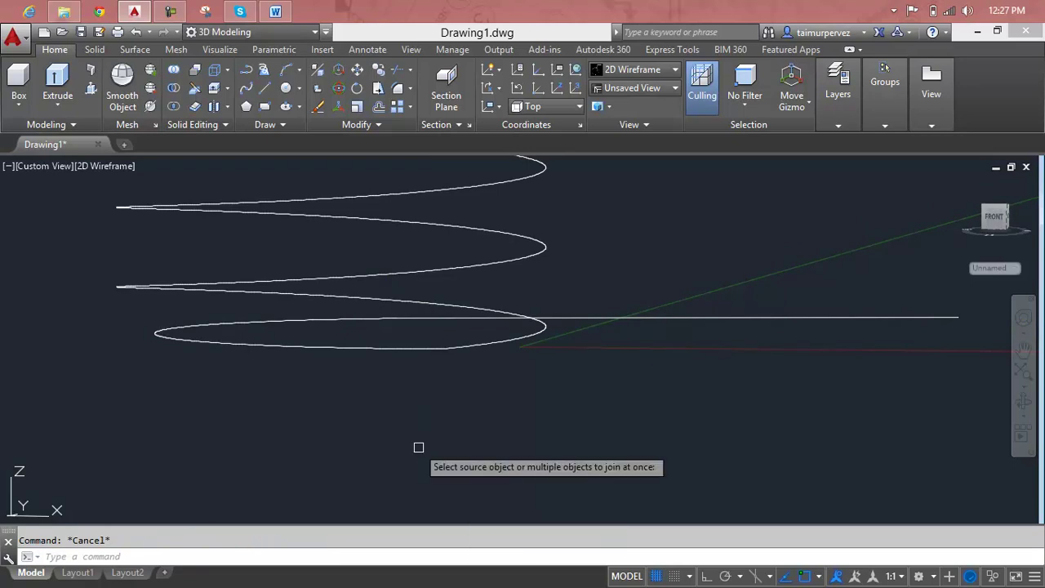
left_click(566, 316)
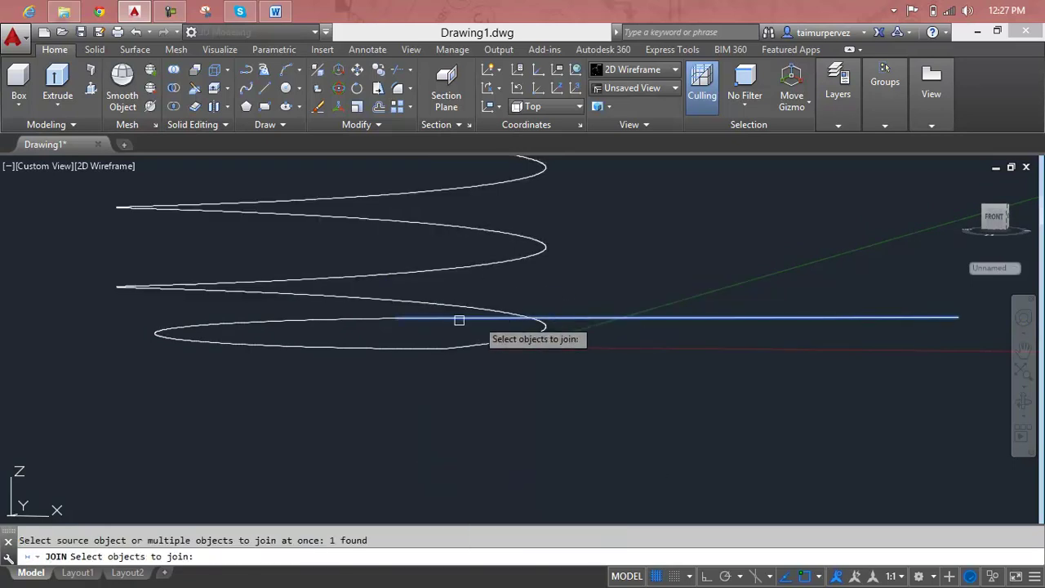
left_click(345, 319)
left_click(497, 345)
key("Return")
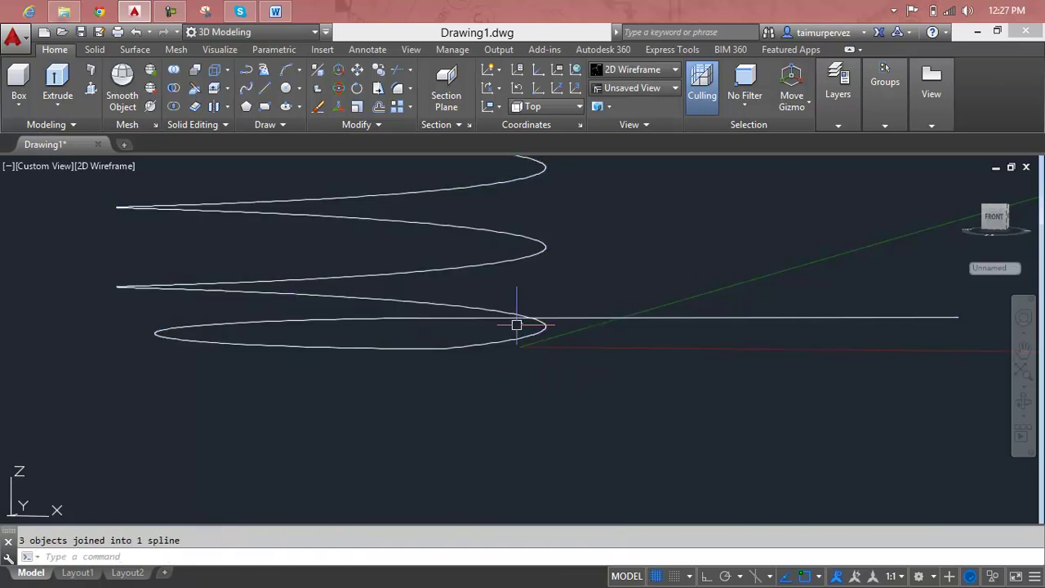
Select the joined spline and open its spline editing options, then dismiss them.
scroll(466, 338, "up", 2)
scroll(429, 286, "up", 2)
scroll(432, 283, "up", 1)
left_click(431, 282)
left_click(445, 283)
double_click(446, 283)
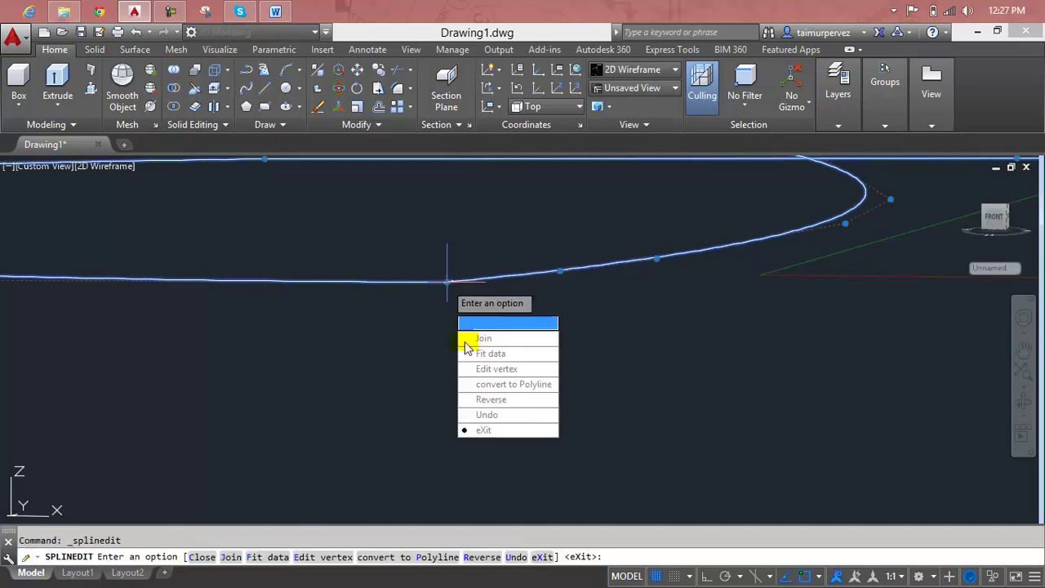
key("Escape")
Try removing the vertex where the straight leg meets the bottom loop.
scroll(446, 276, "up", 2)
left_click(437, 271)
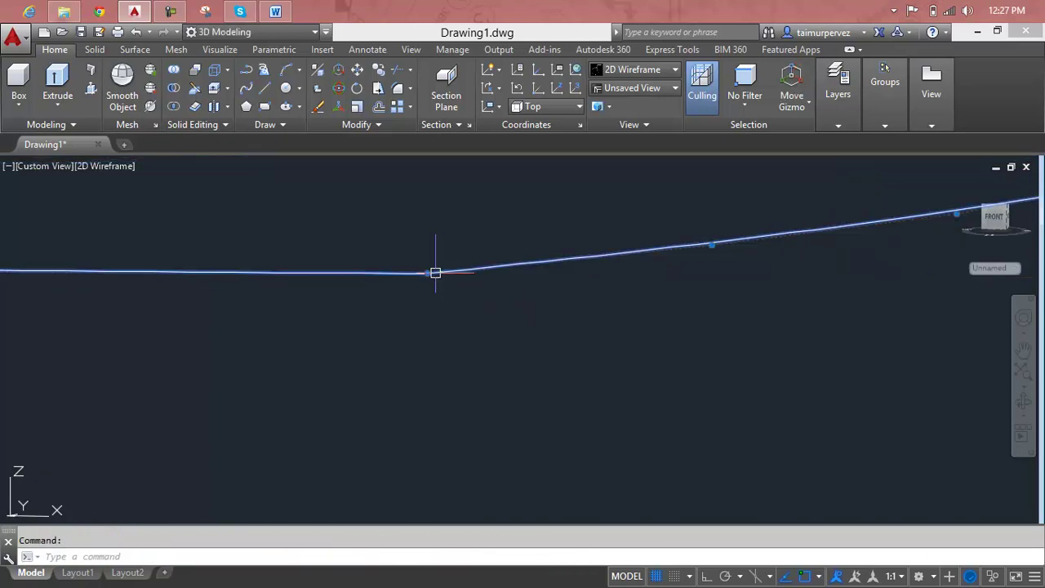
left_click(427, 272)
left_click(427, 273)
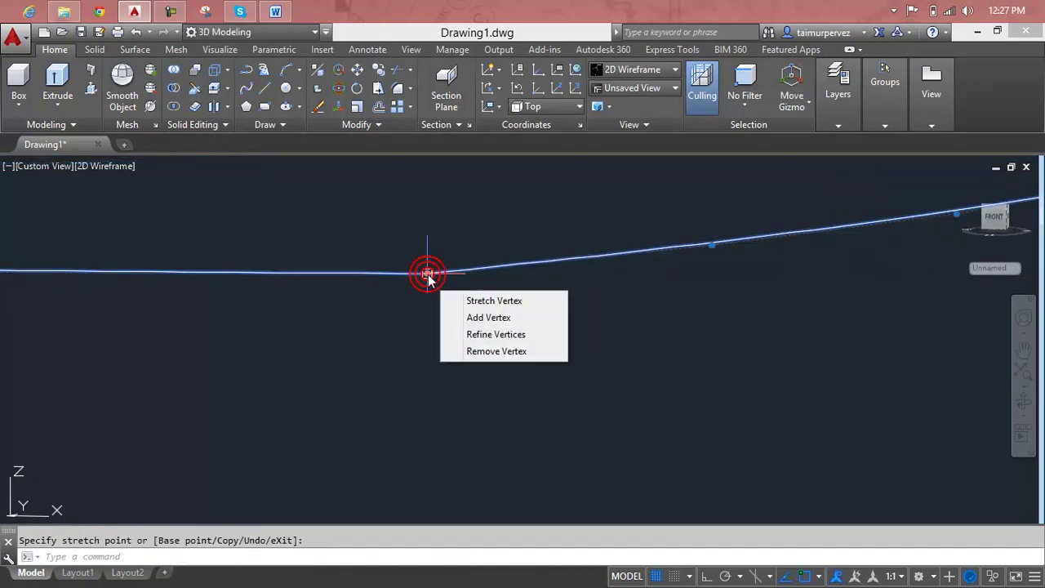
left_click(477, 351)
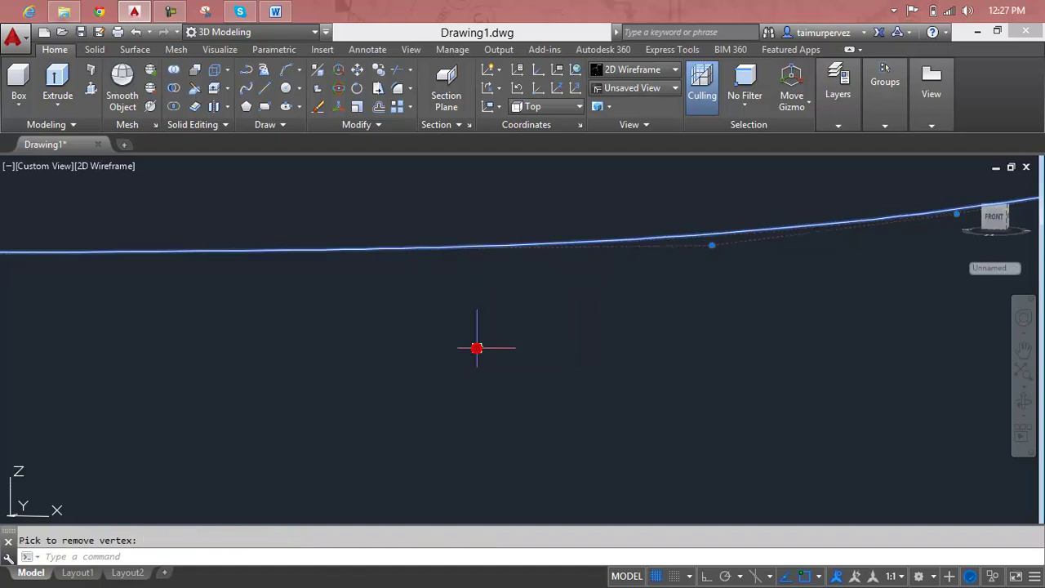
scroll(499, 319, "down", 5)
scroll(541, 338, "down", 3)
Cancel the vertex removal and orbit to an isometric view of the spring path.
key("Escape")
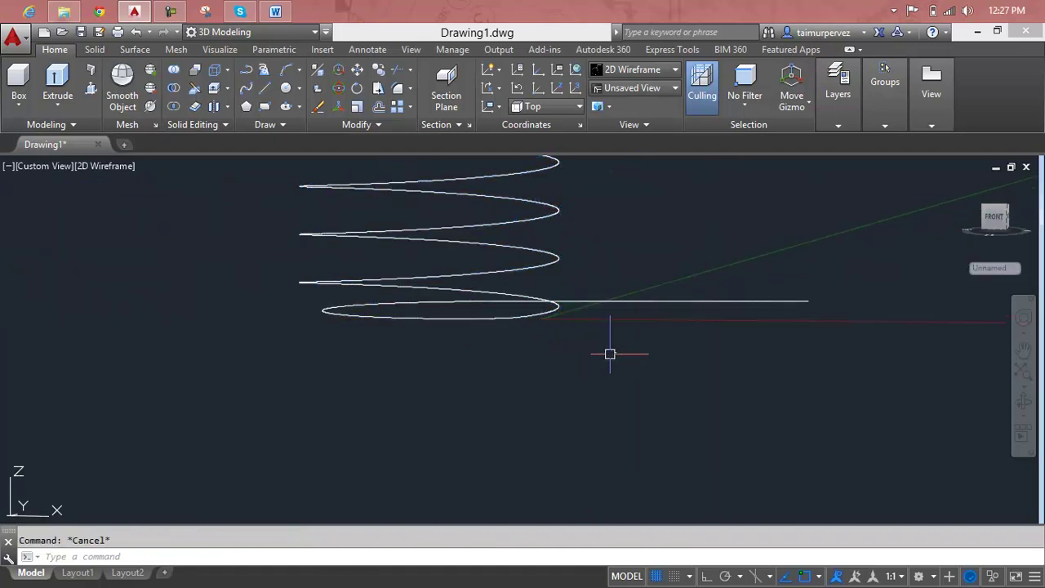
scroll(610, 354, "down", 3)
middle_click_drag(694, 327, 658, 378, "shift")
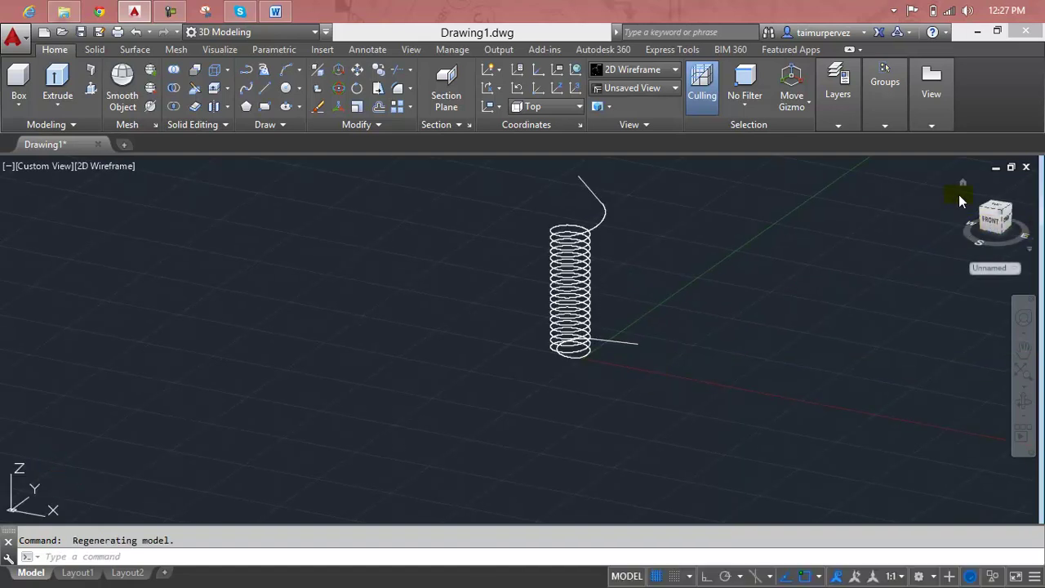
left_click(963, 185)
Zoom and pan so the spring and its straight legs are framed in view.
scroll(566, 432, "up", 2)
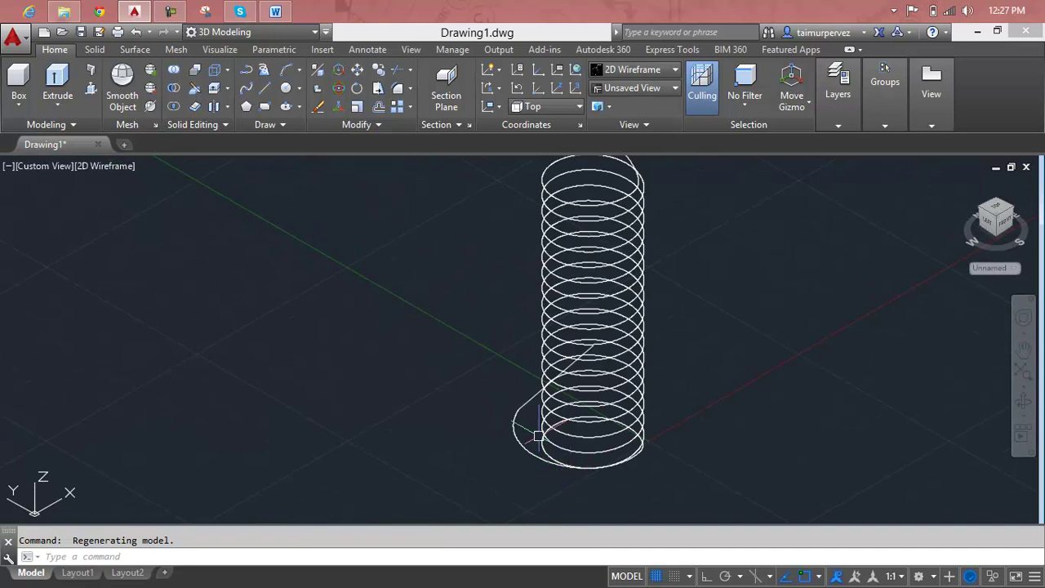
left_click(526, 403)
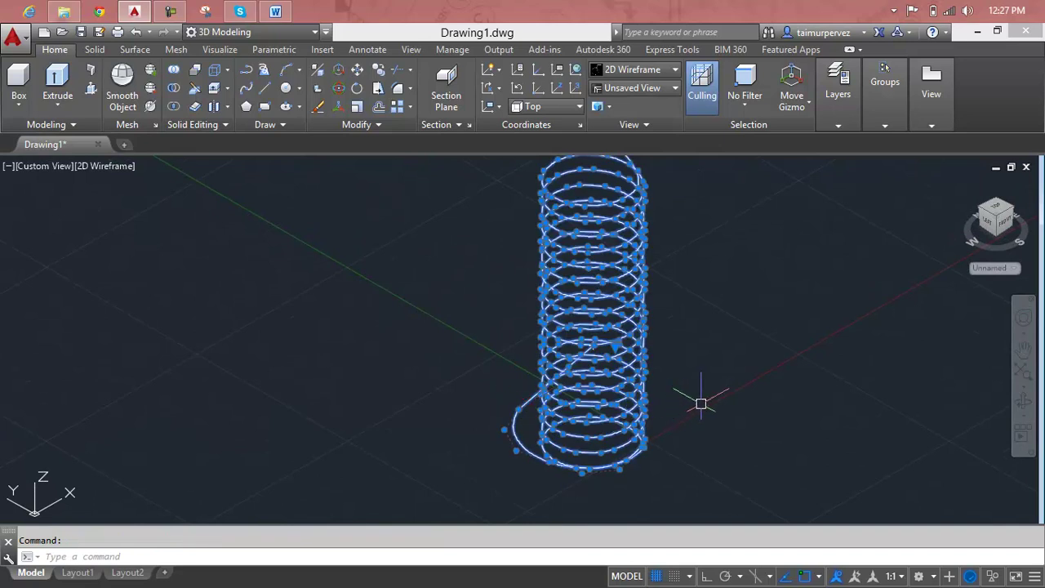
key("Escape")
scroll(702, 403, "down", 2)
scroll(700, 400, "down", 4)
mouse_move(700, 401)
middle_mouse_down()
mouse_move(629, 327)
mouse_move(533, 307)
middle_mouse_up()
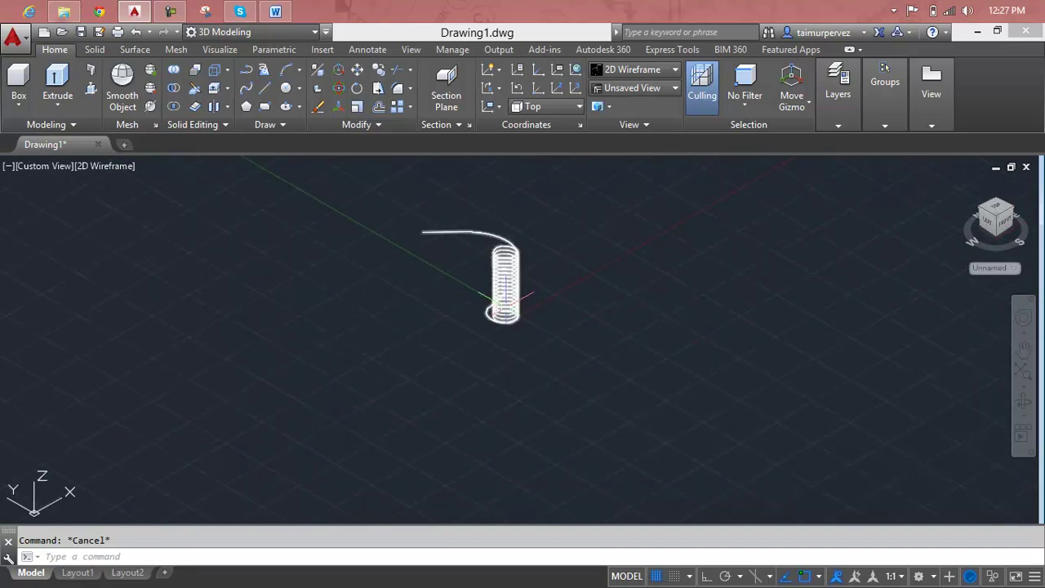
scroll(532, 307, "up", 3)
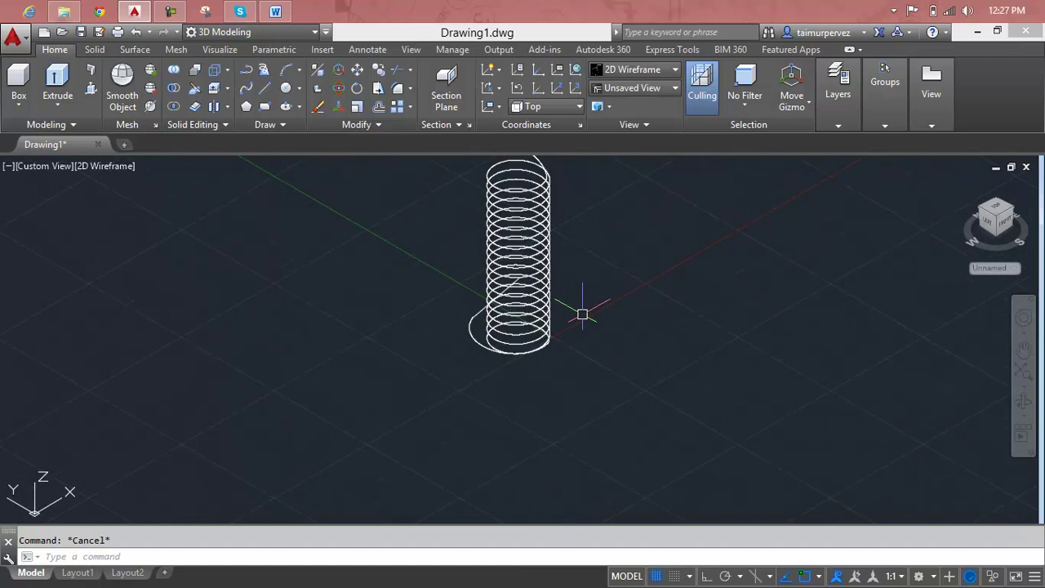
middle_click_drag(582, 315, 557, 325)
type("c")
key("Return")
left_click(684, 313)
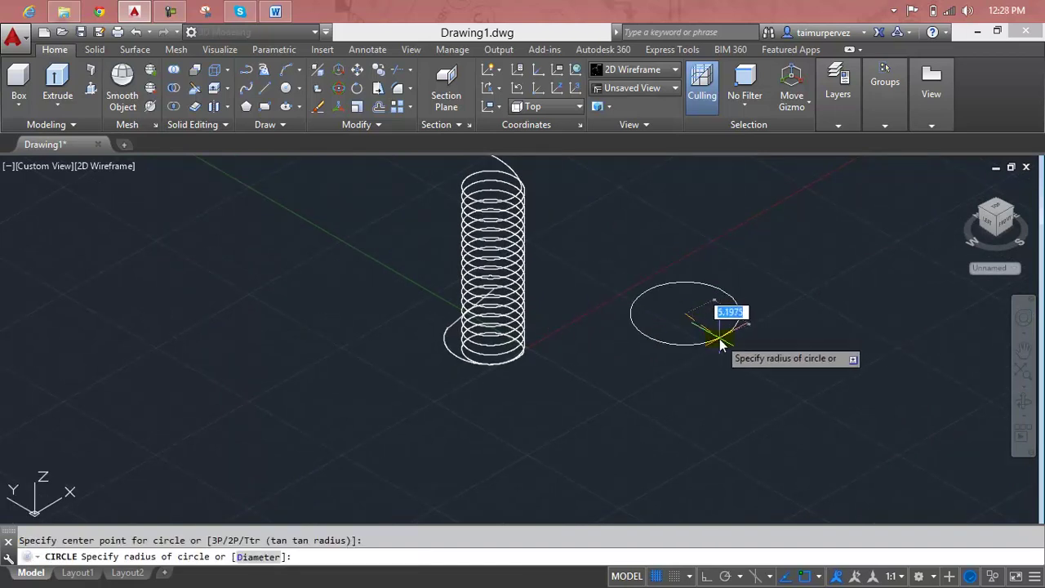
type("1")
key("Return")
scroll(678, 323, "up", 4)
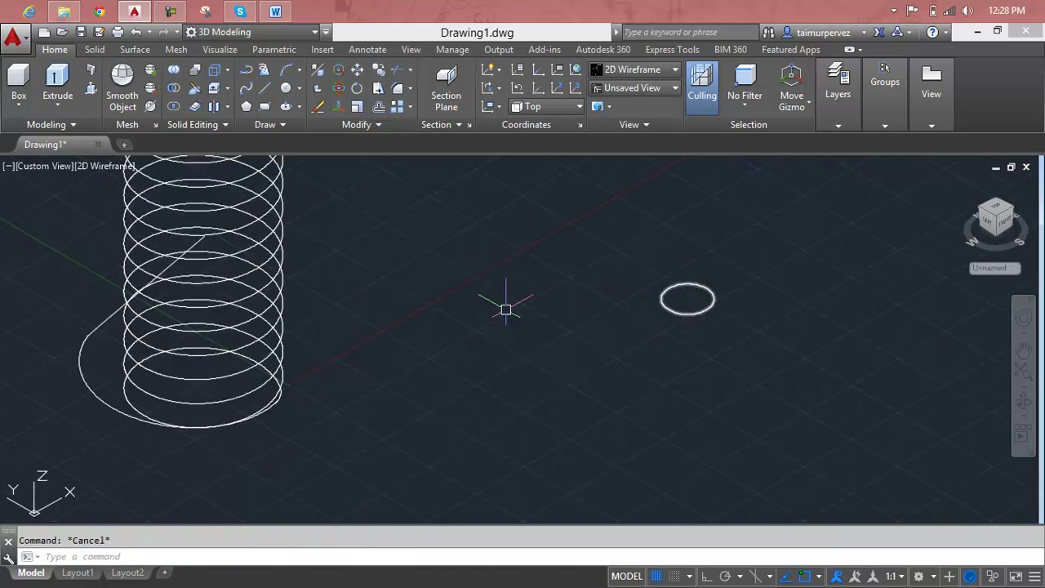
left_click(57, 106)
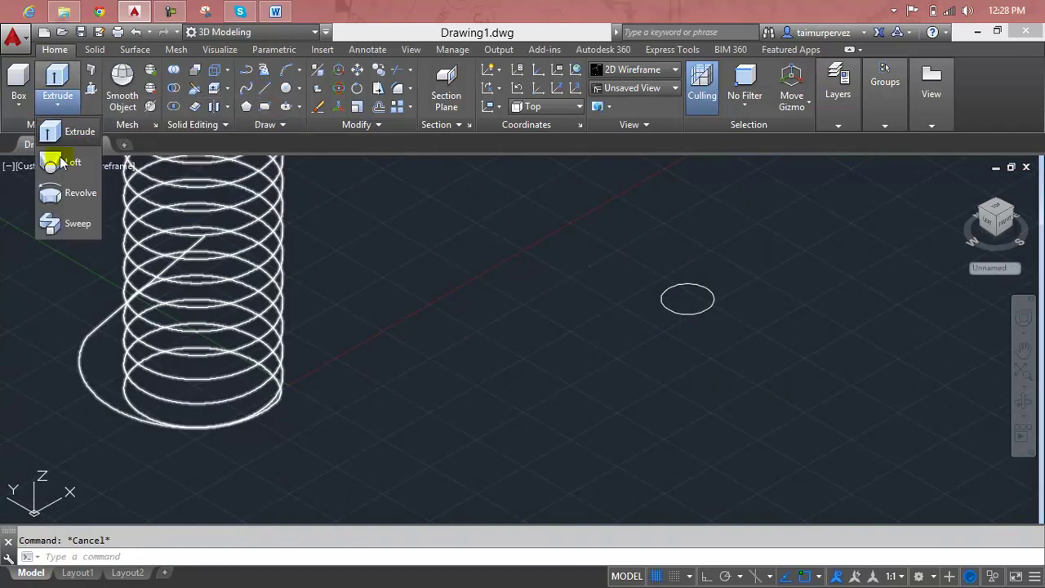
left_click(67, 225)
left_click(663, 293)
key("Return")
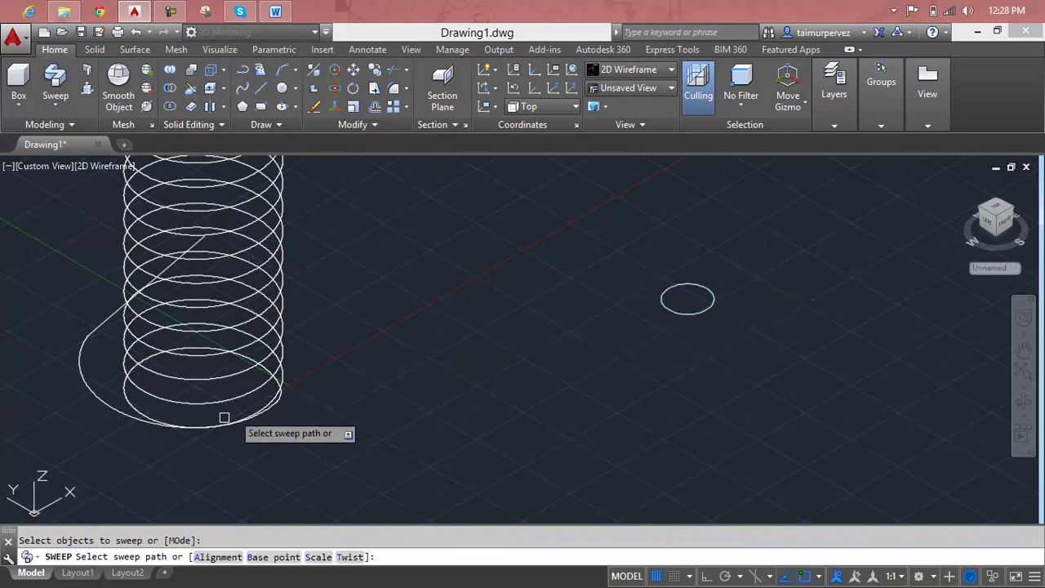
left_click(123, 416)
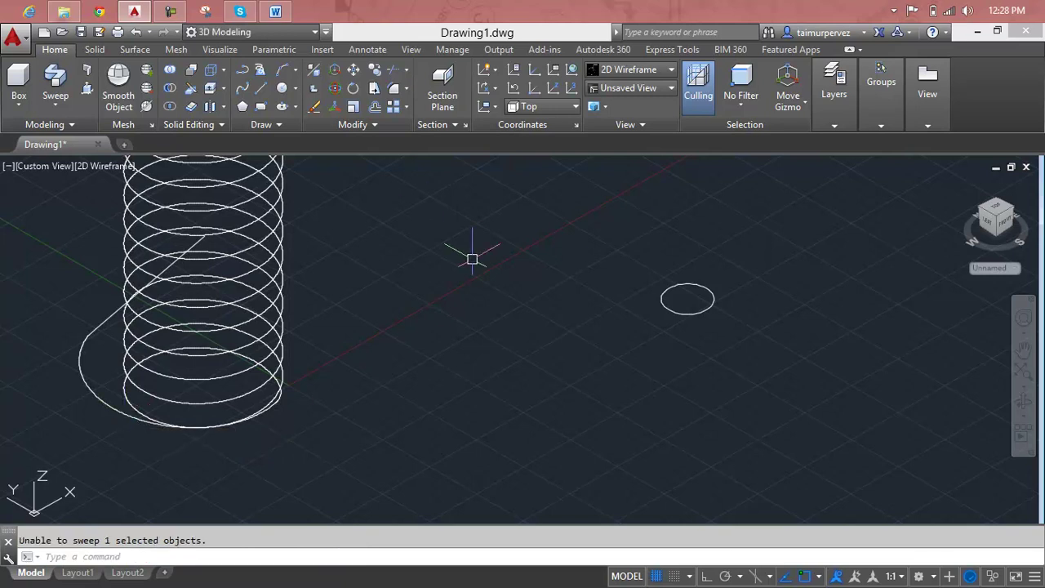
scroll(472, 260, "down", 3)
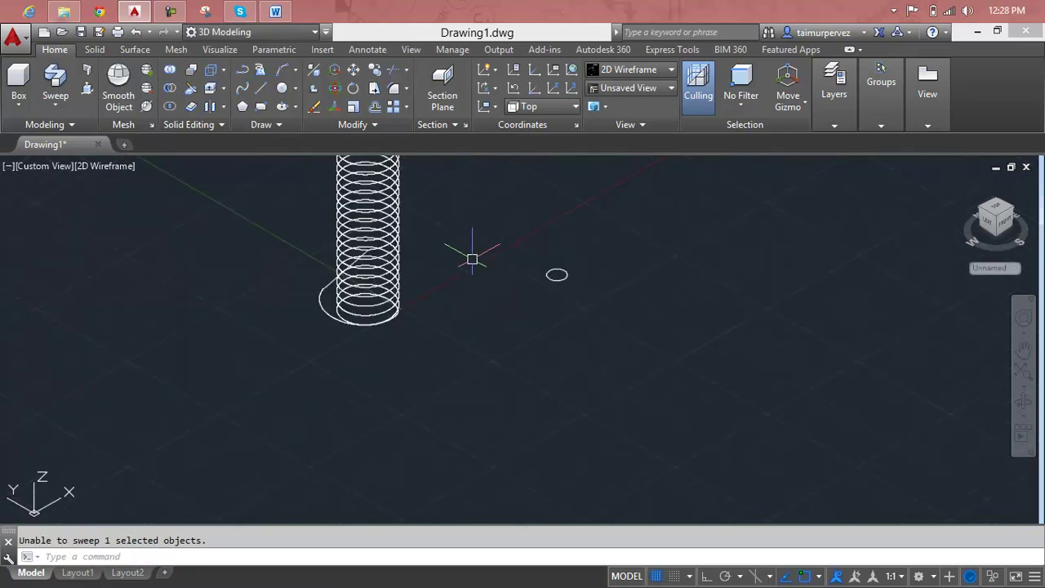
middle_click_drag(472, 260, 474, 305)
scroll(293, 260, "up", 3)
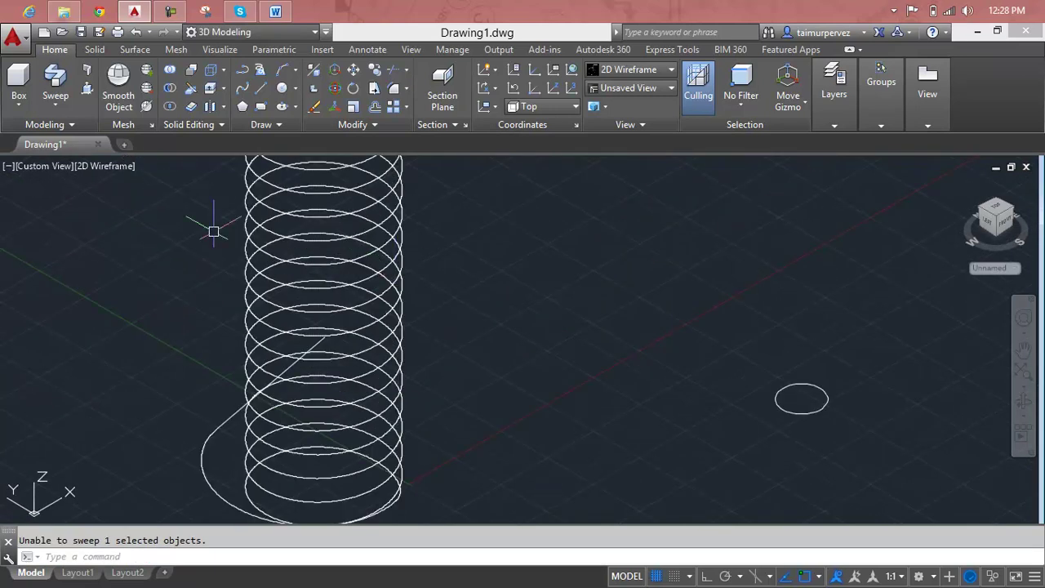
left_click(65, 81)
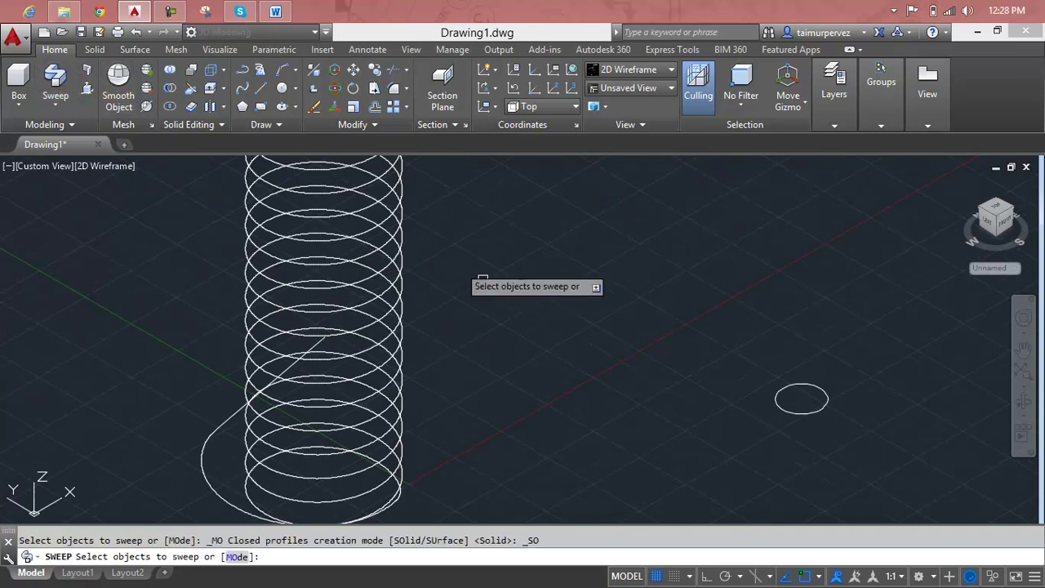
left_click(789, 409)
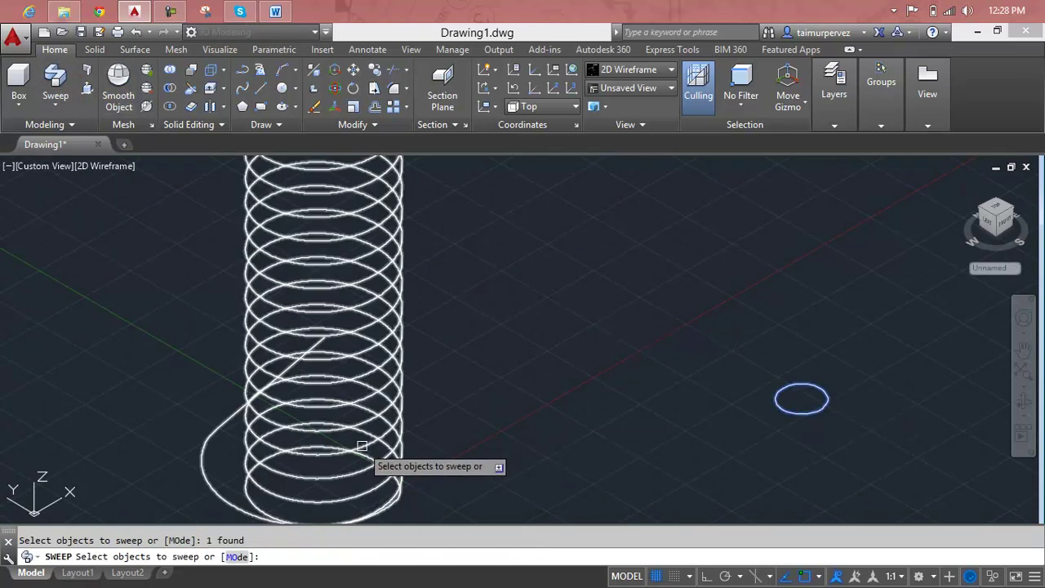
left_click(209, 482)
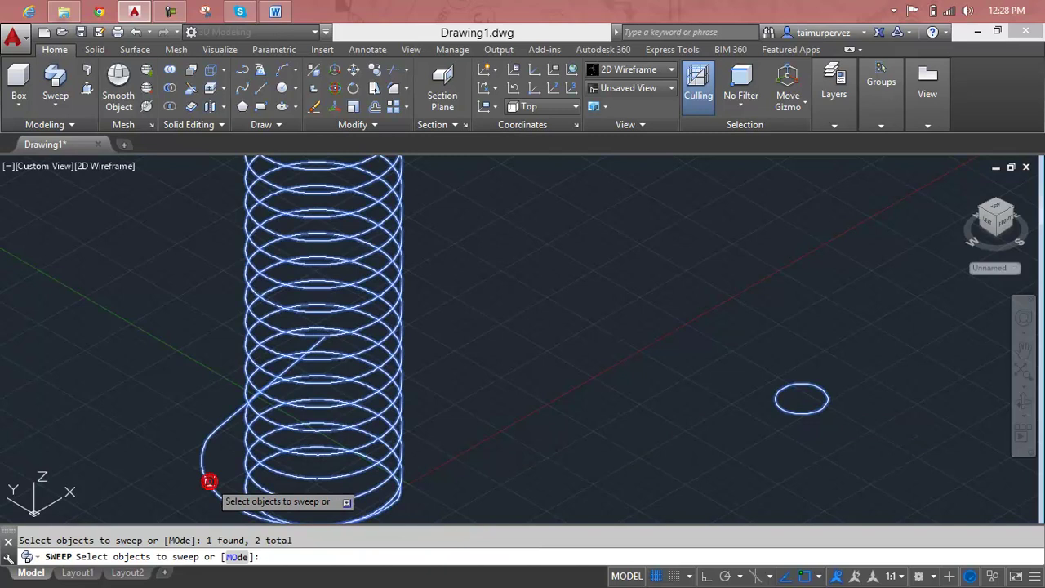
key("Return")
left_click(796, 411)
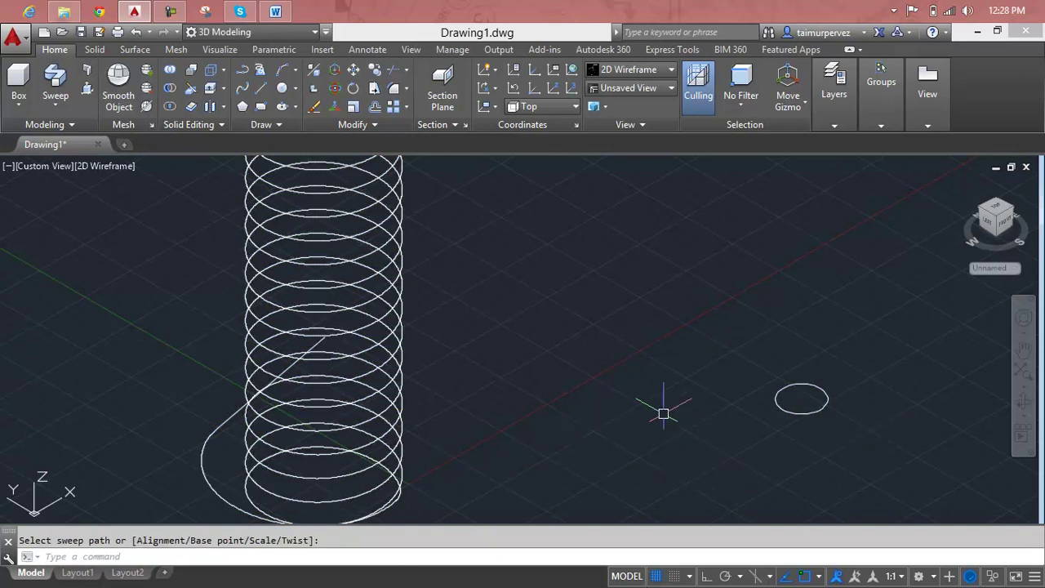
key("Escape")
Select the spring path and try the grip Remove Vertex option on its top leg.
left_click(204, 490)
scroll(210, 490, "down", 3)
scroll(209, 490, "down", 2)
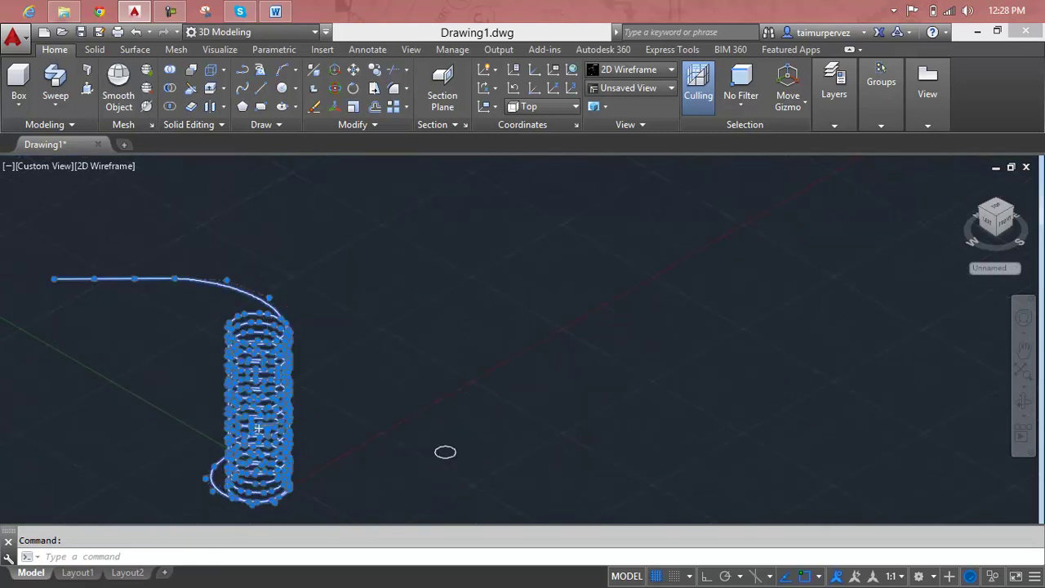
scroll(274, 324, "up", 3)
left_click(265, 274)
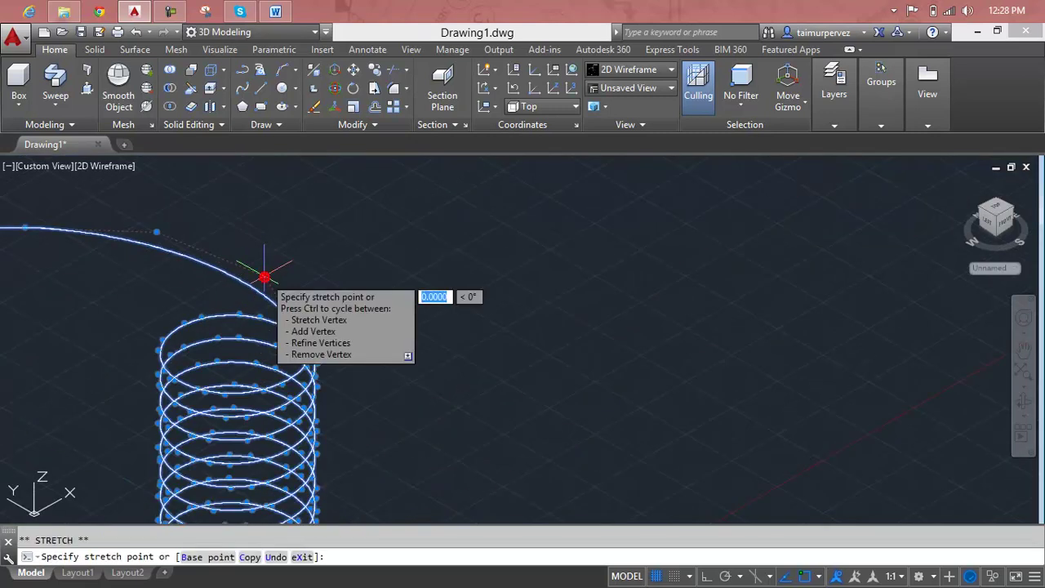
left_click(311, 355)
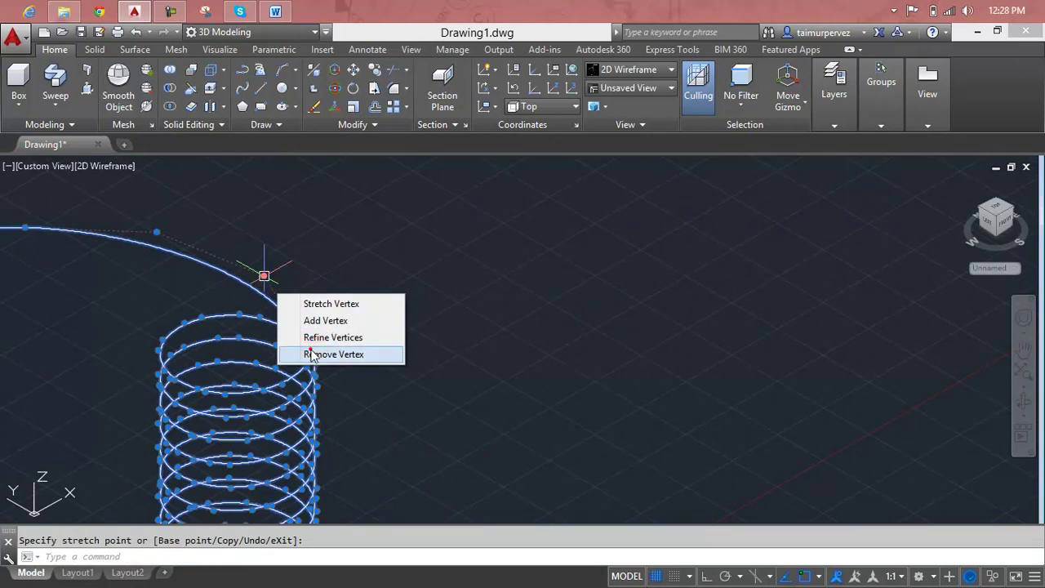
left_click(155, 232)
key("Escape")
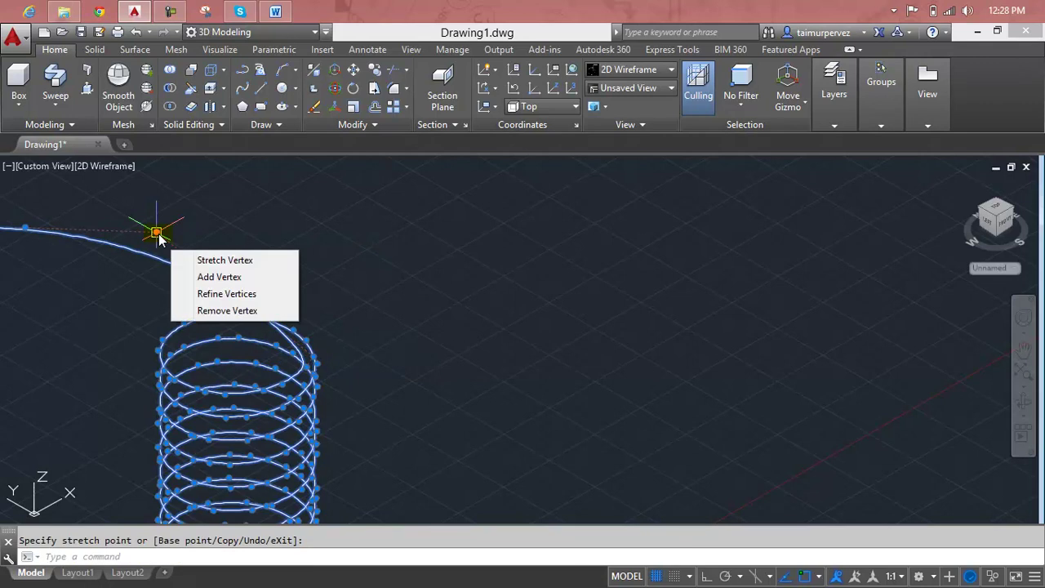
left_click(156, 232)
key("Escape")
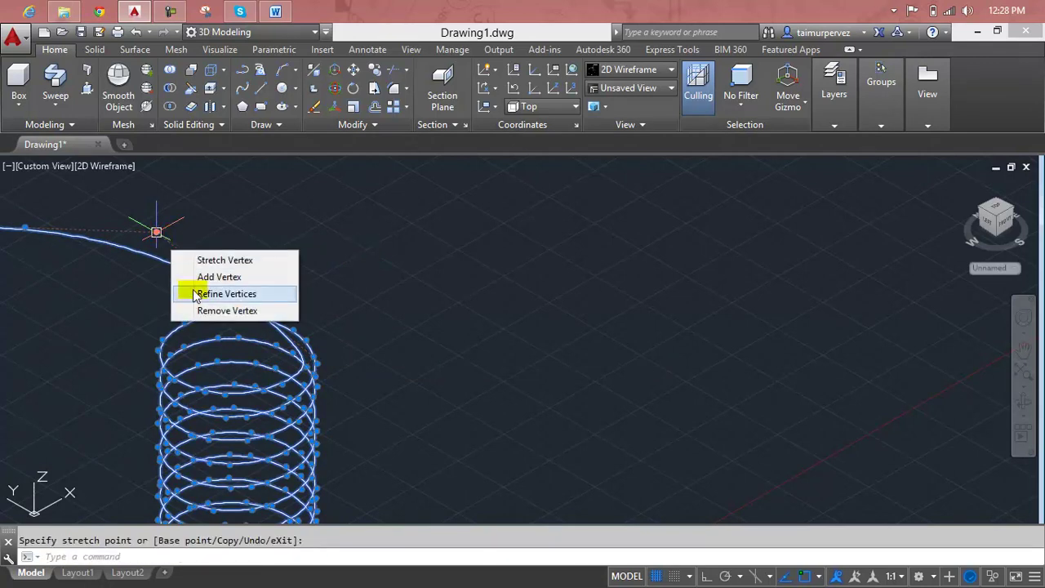
left_click(200, 310)
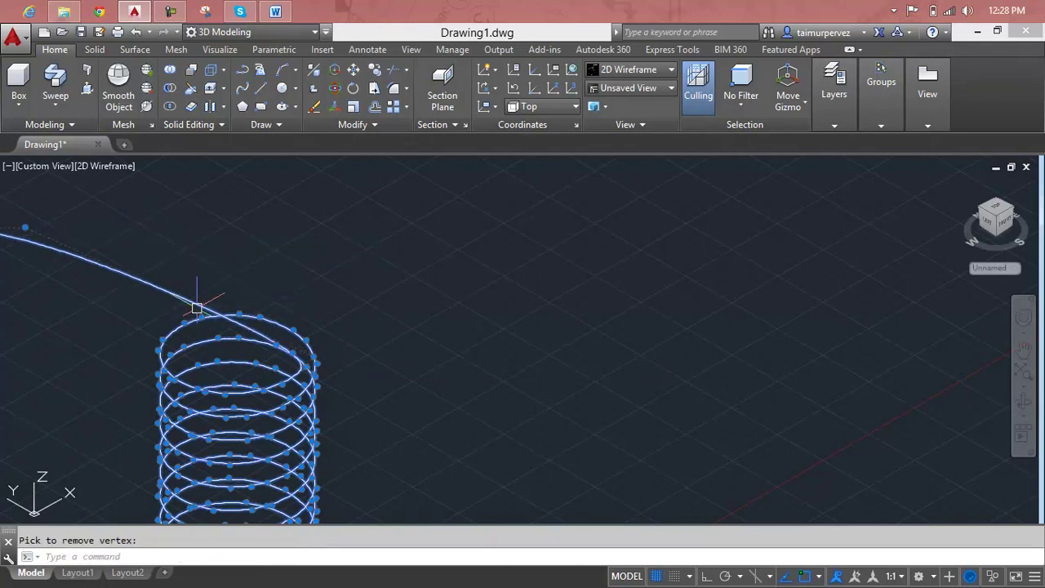
Pan and zoom to re-centre the spring, then pick and release a path vertex.
scroll(205, 327, "down", 5)
middle_click_drag(225, 337, 298, 349)
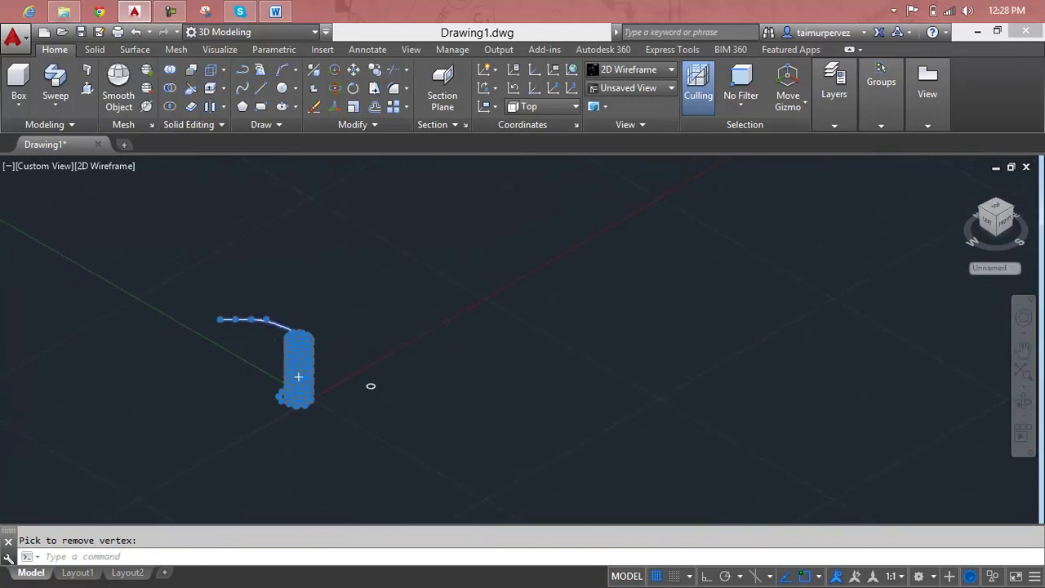
scroll(249, 345, "up", 3)
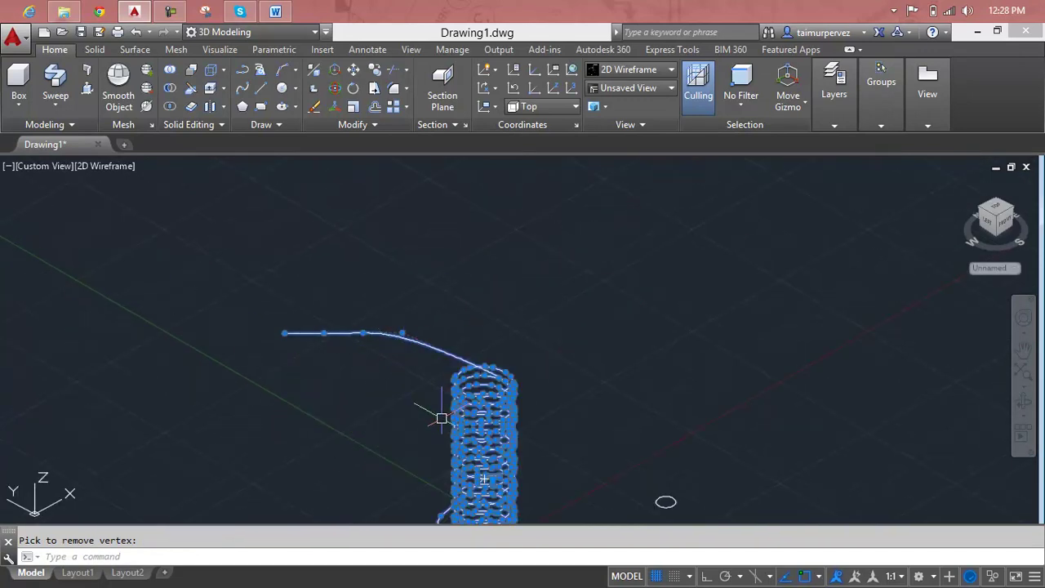
scroll(441, 414, "down", 3)
middle_click_drag(450, 427, 458, 363)
scroll(462, 392, "up", 5)
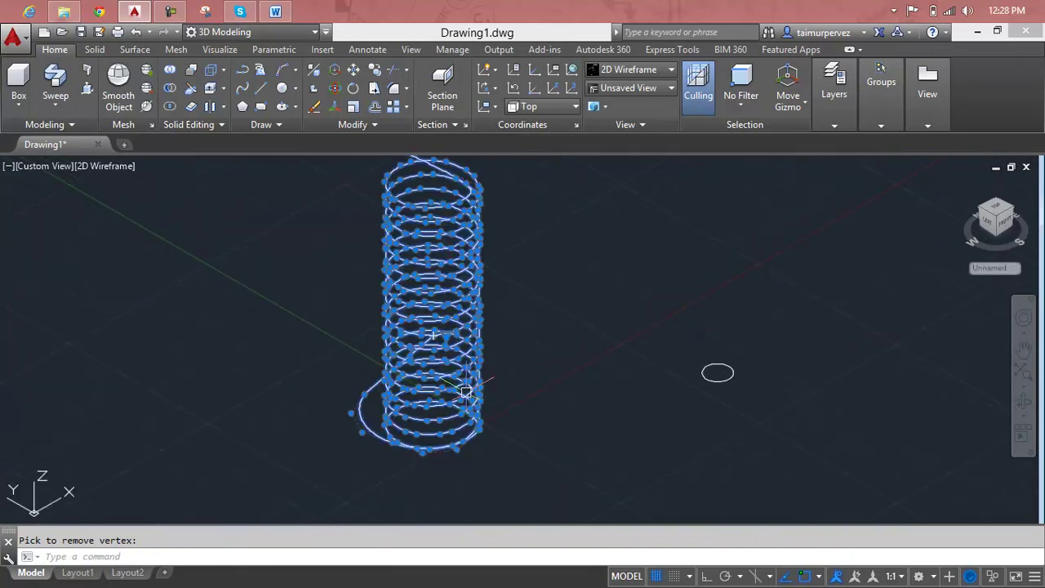
left_click(351, 410)
key("Escape")
key("Escape")
Orbit to the spring's lower end and begin a window selection around the bottom leg.
middle_click_drag(455, 448, 573, 413, "shift")
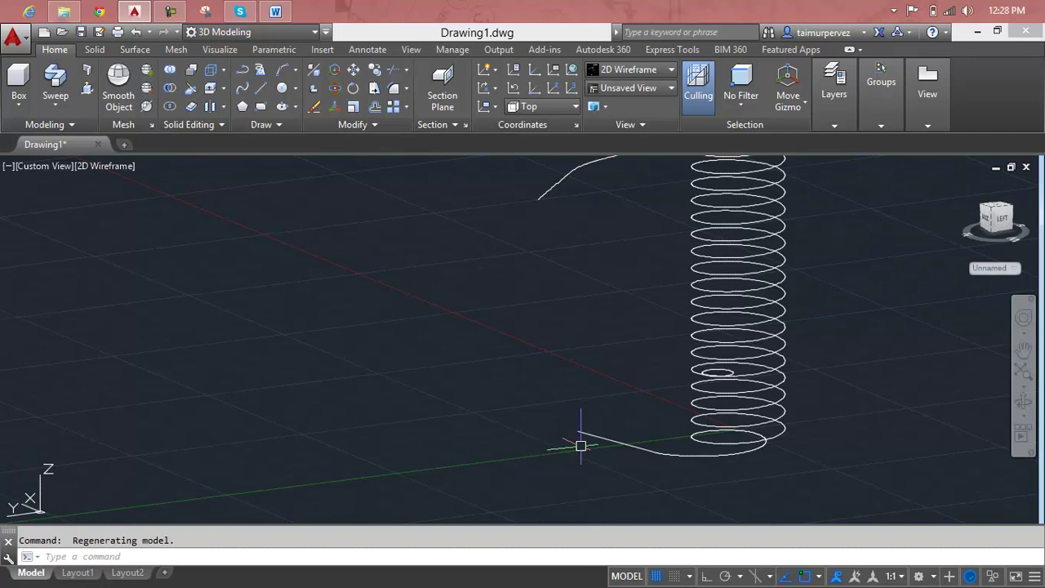
left_click(595, 437)
key("Escape")
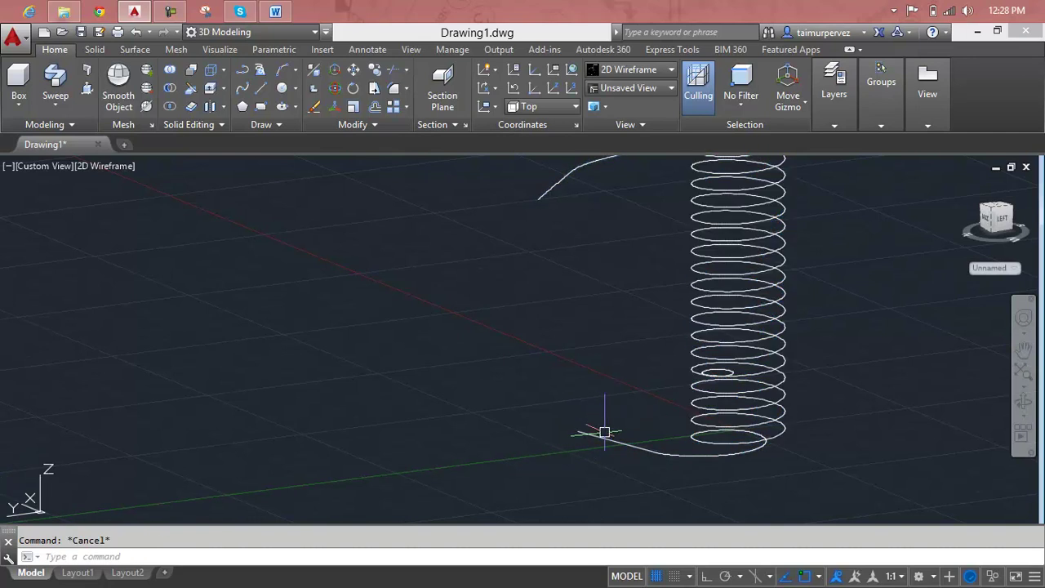
left_click(605, 443)
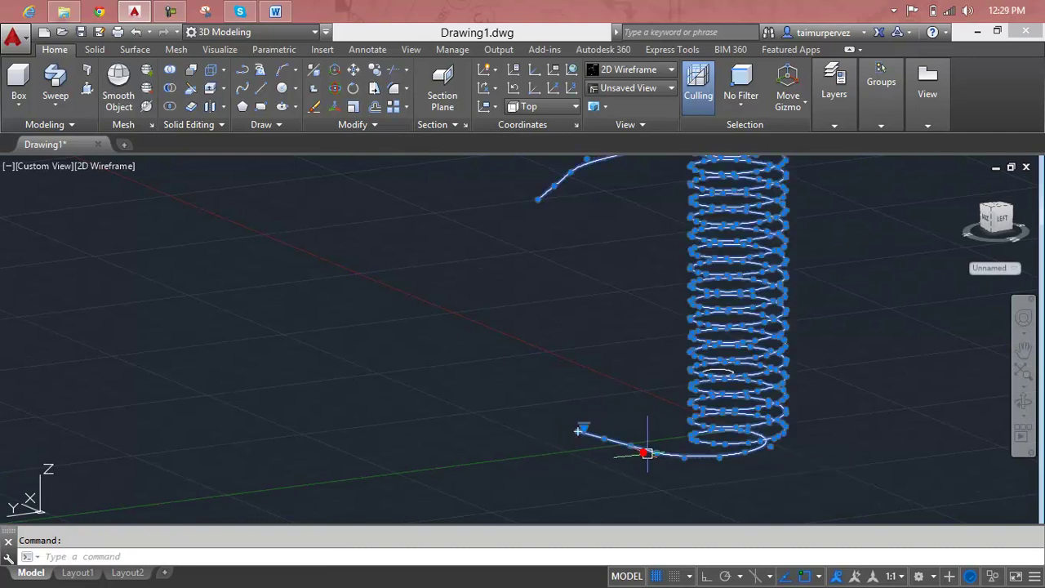
Convert the selected spring path spline into a polyline, accepting precision 10.
left_click(644, 450)
scroll(648, 450, "up", 4)
double_click(648, 450)
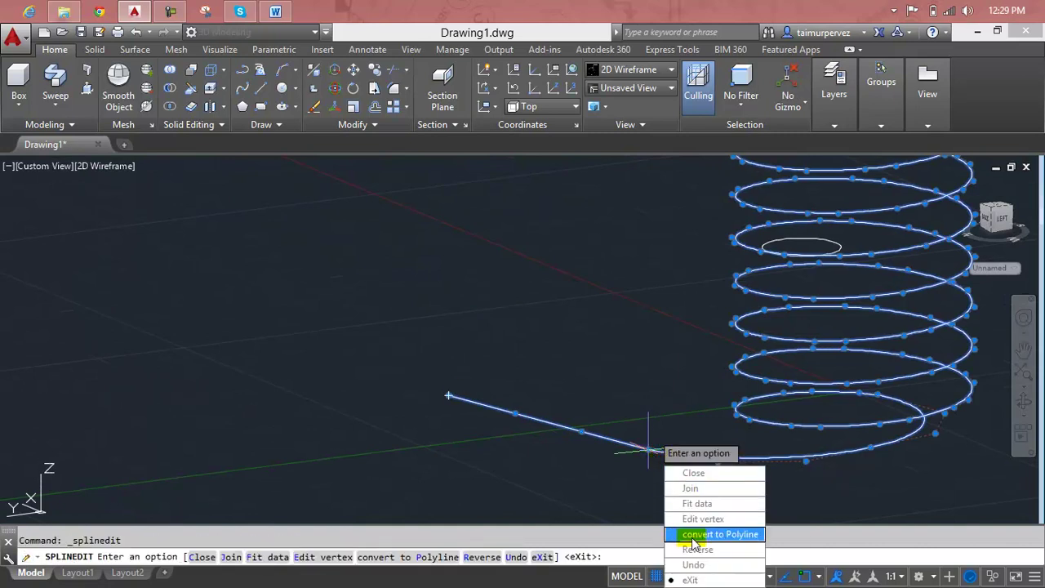
left_click(698, 534)
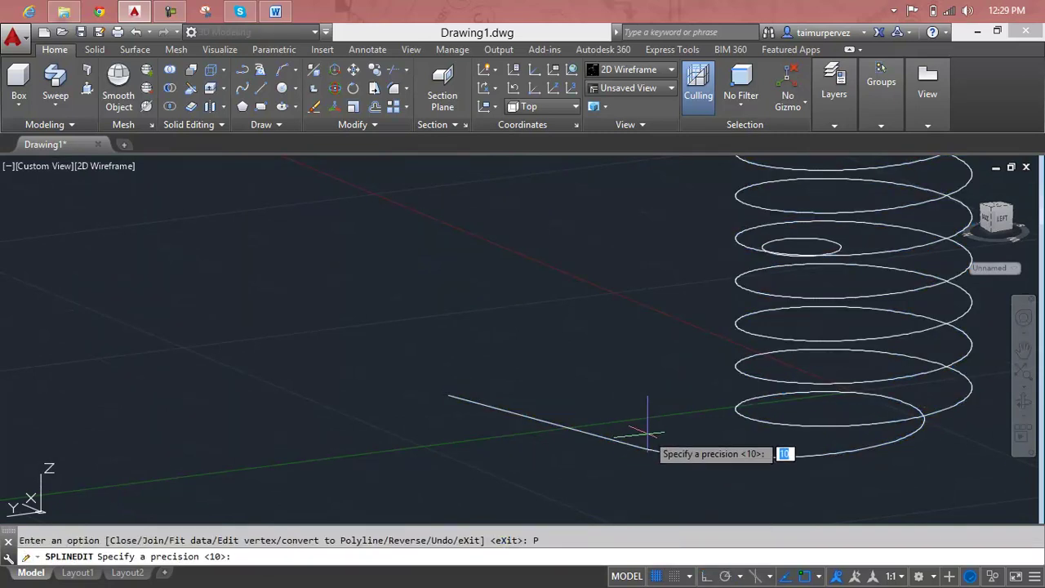
key("Return")
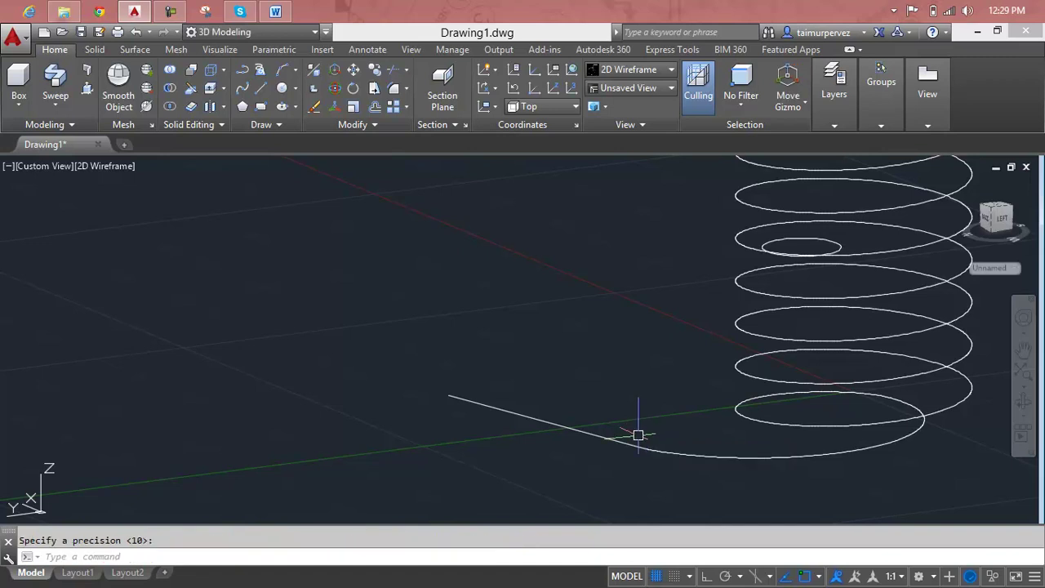
scroll(639, 425, "down", 2)
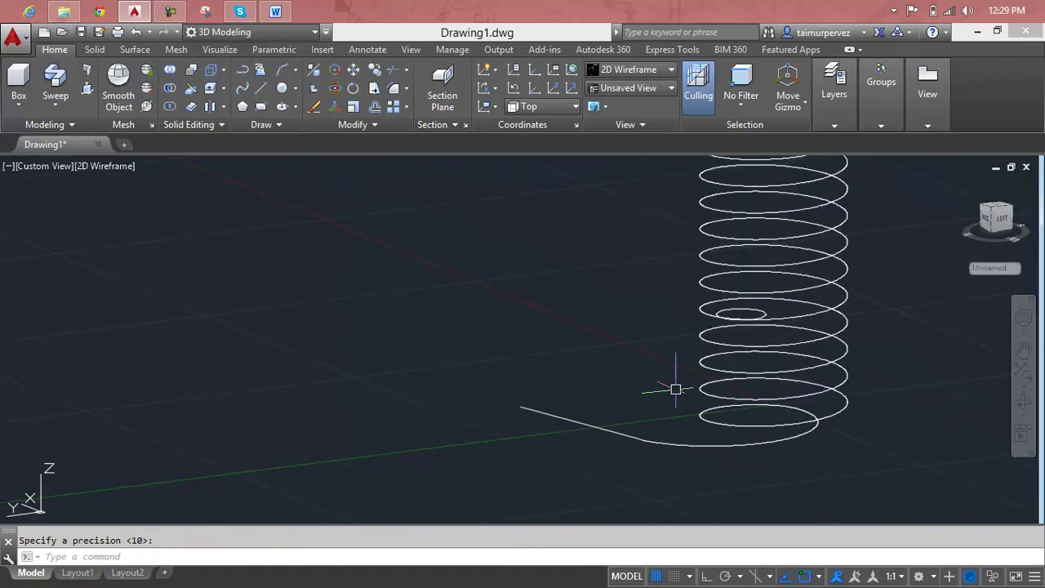
right_click(741, 312)
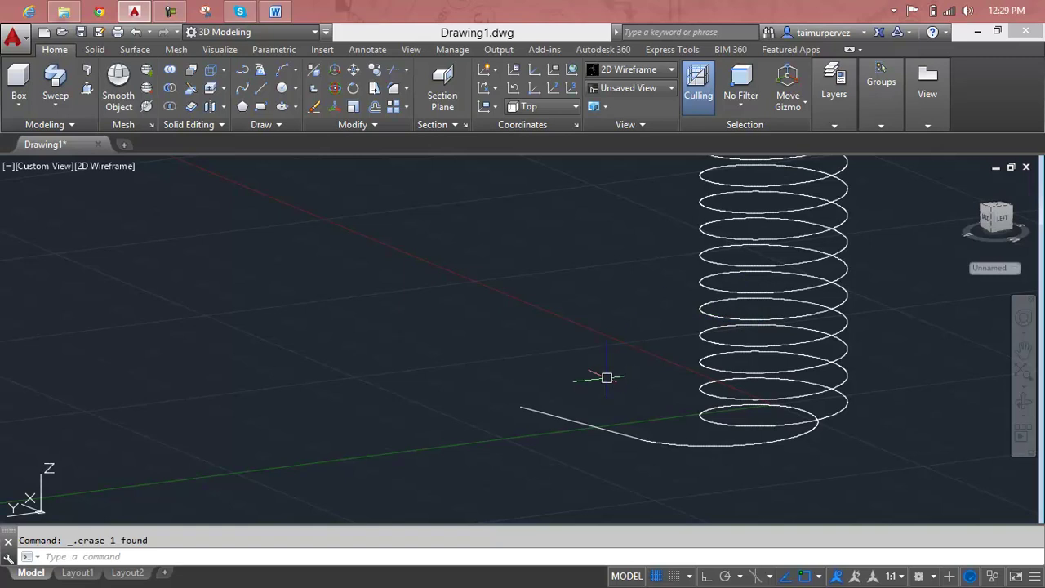
scroll(514, 421, "up", 2)
Draw a radius 1 circle at the bottom leg's end, then delete it.
key("Escape")
type("c")
key("Return")
left_click(518, 418)
type("1")
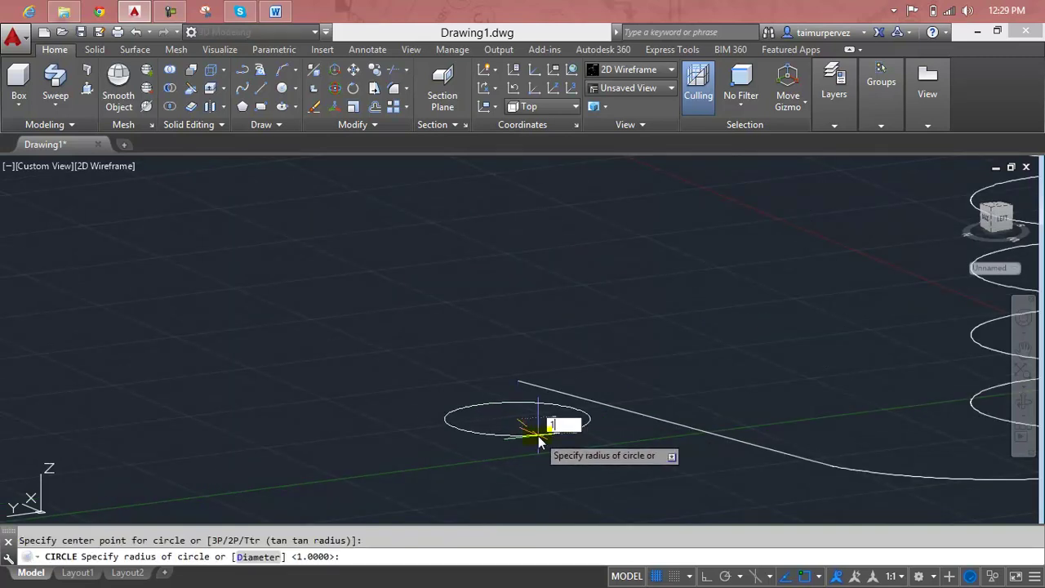
key("Return")
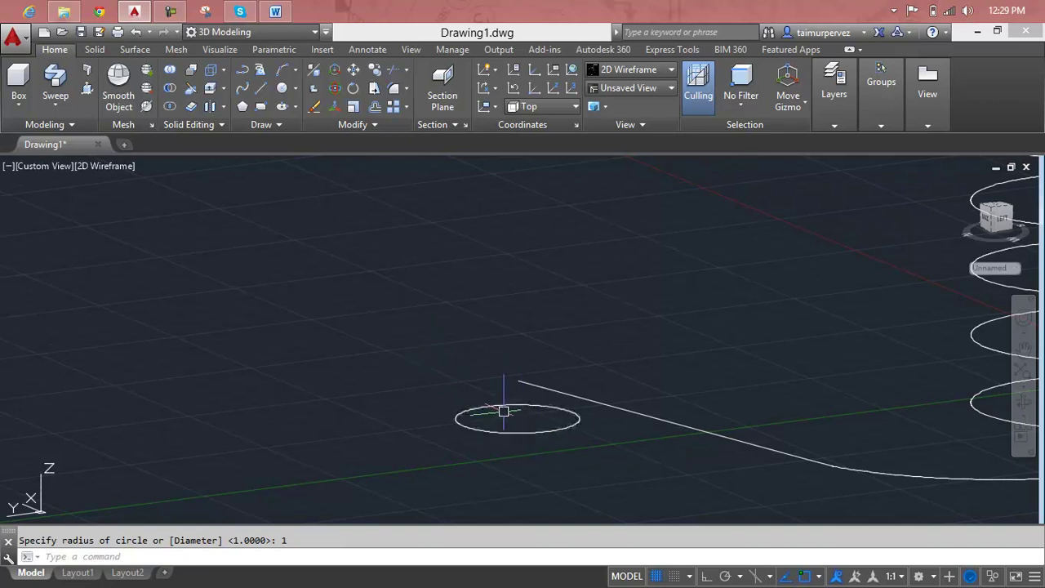
left_click(505, 406)
key("Delete")
Draw a replacement circle of radius 0.6 near the bottom leg's end.
type("c")
key("Return")
left_click(440, 439)
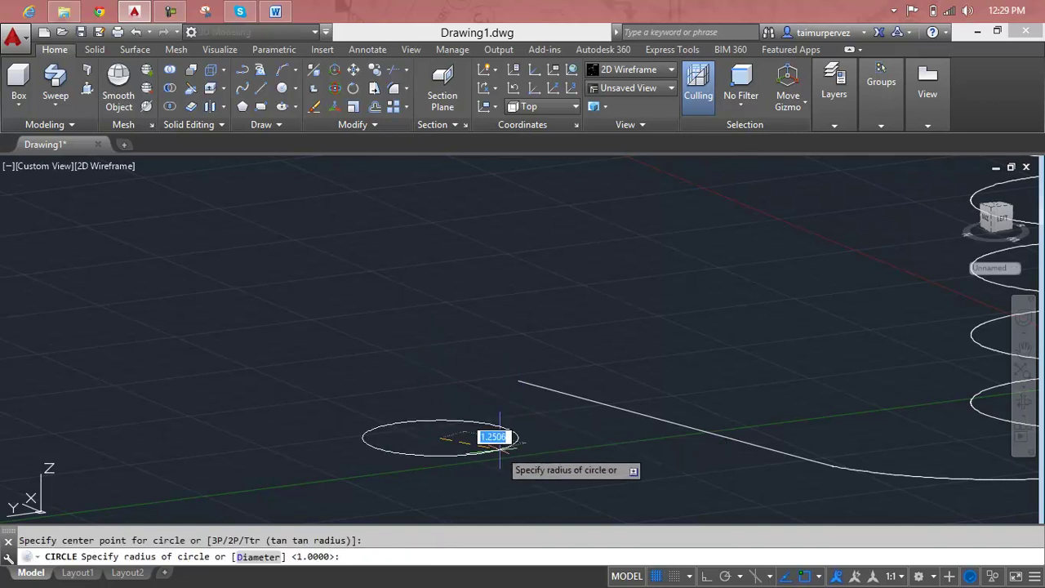
type(".6")
key("Return")
Start a sweep with the radius 0.6 circle as profile and pick the spring as path.
key("Escape")
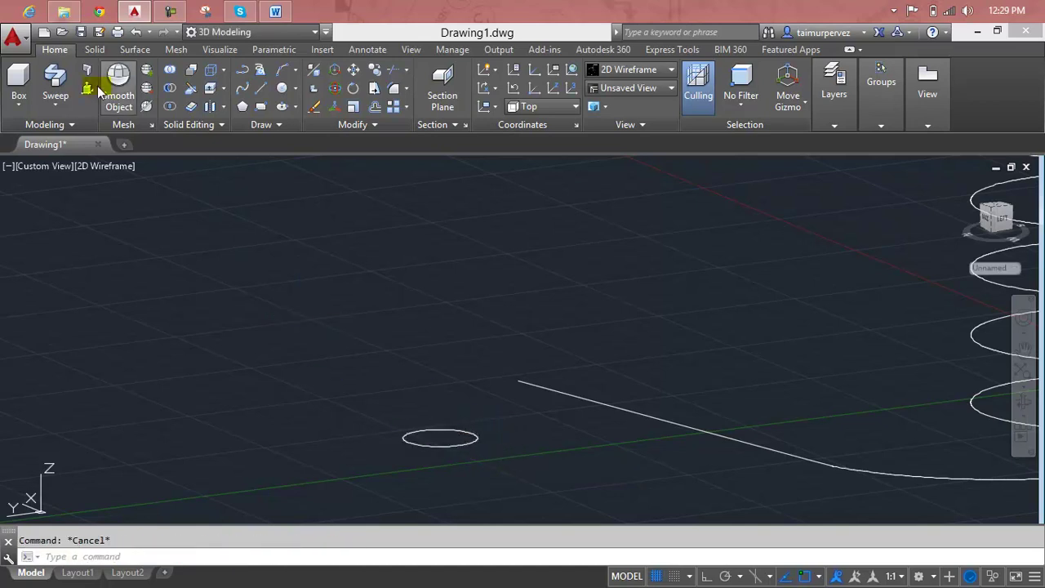
left_click(56, 82)
left_click(443, 430)
key("Return")
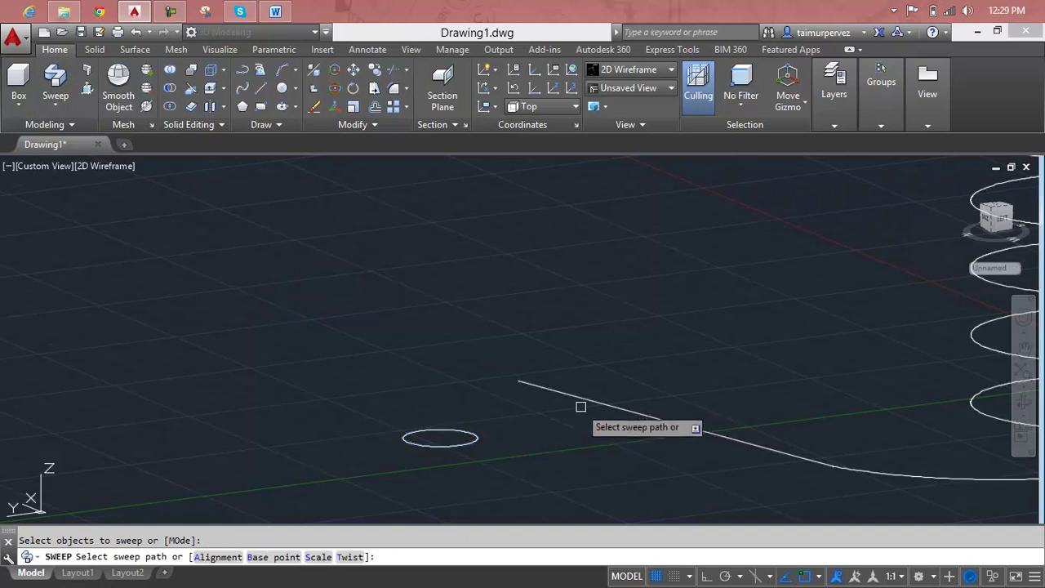
left_click(587, 400)
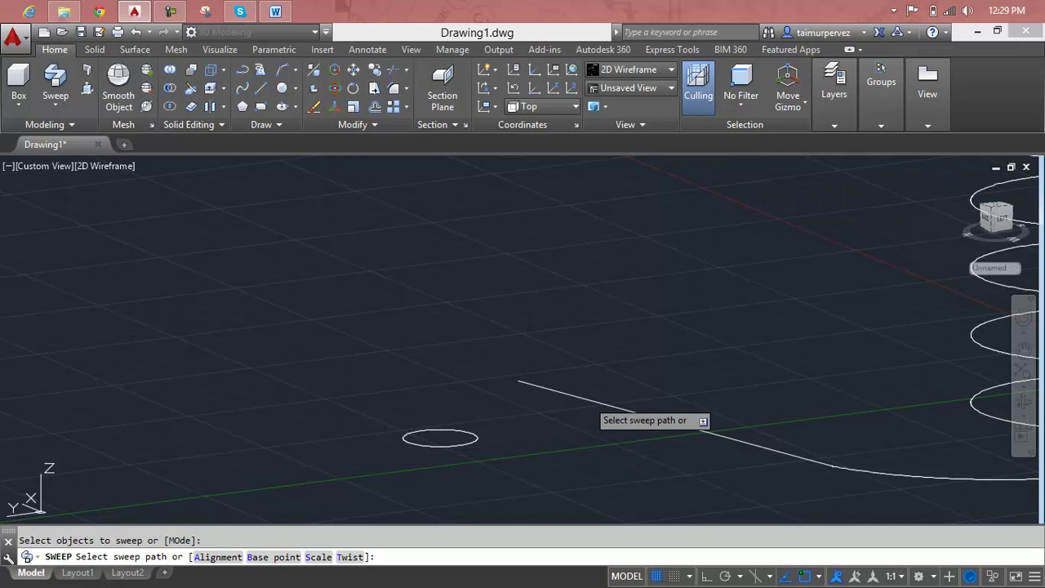
left_click(168, 10)
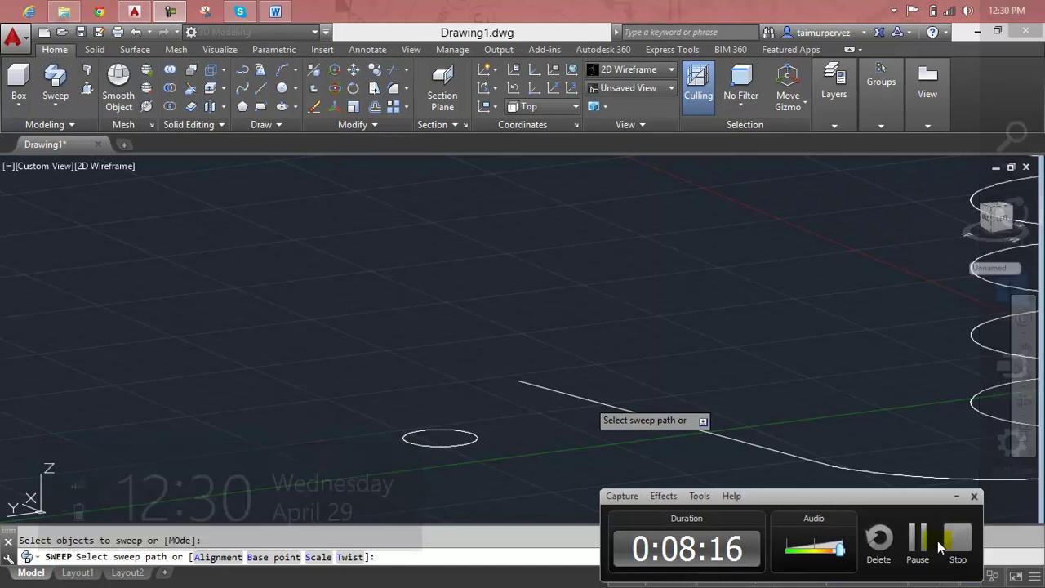
Switch the visual style to Realistic and pick the helix as the sweep path.
left_click(920, 542)
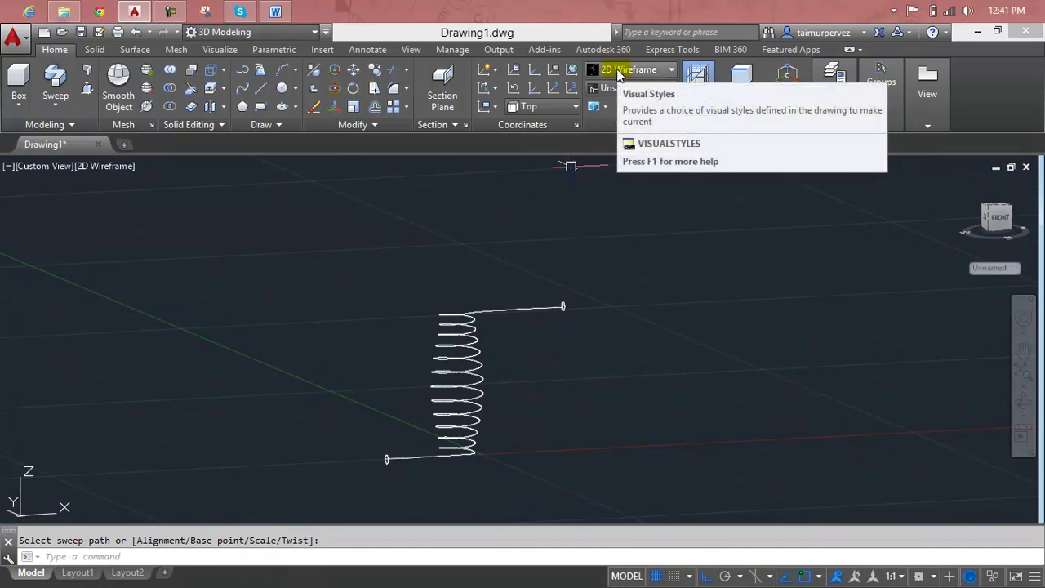
left_click(616, 70)
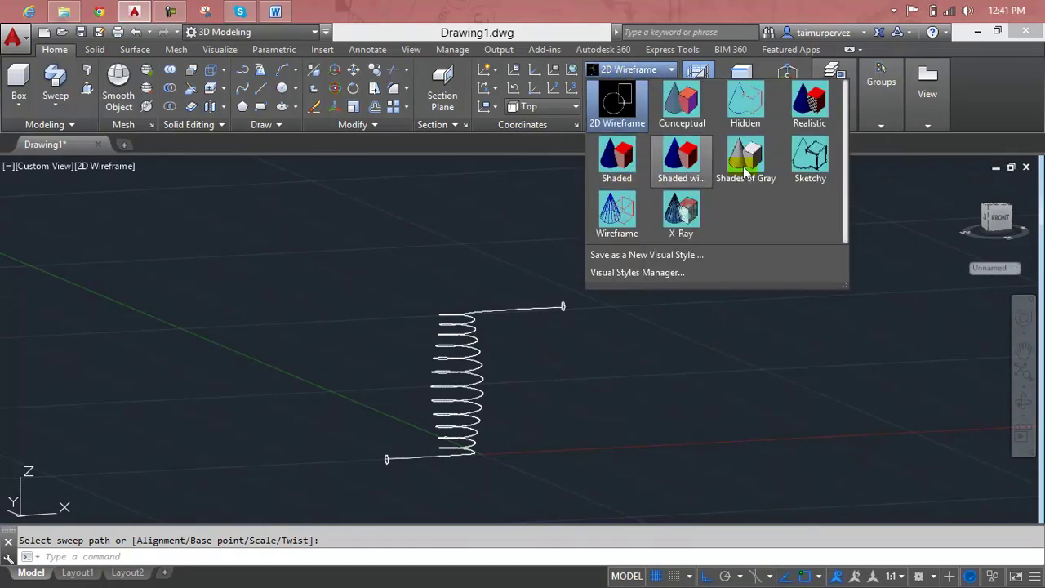
left_click(809, 104)
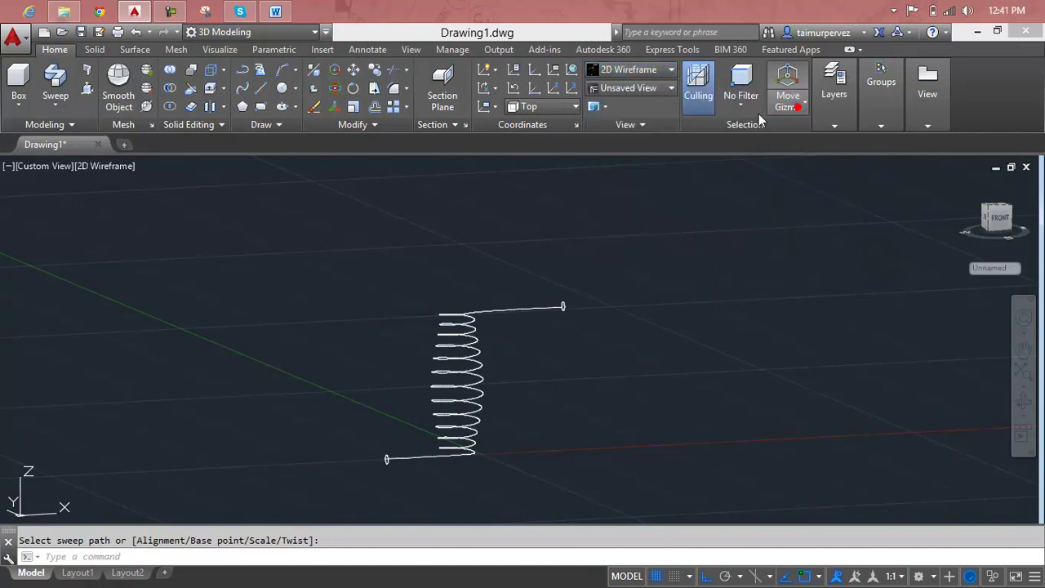
left_click(502, 309)
Orbit and zoom to inspect the swept coil spring, then undo the style change.
scroll(467, 373, "up", 4)
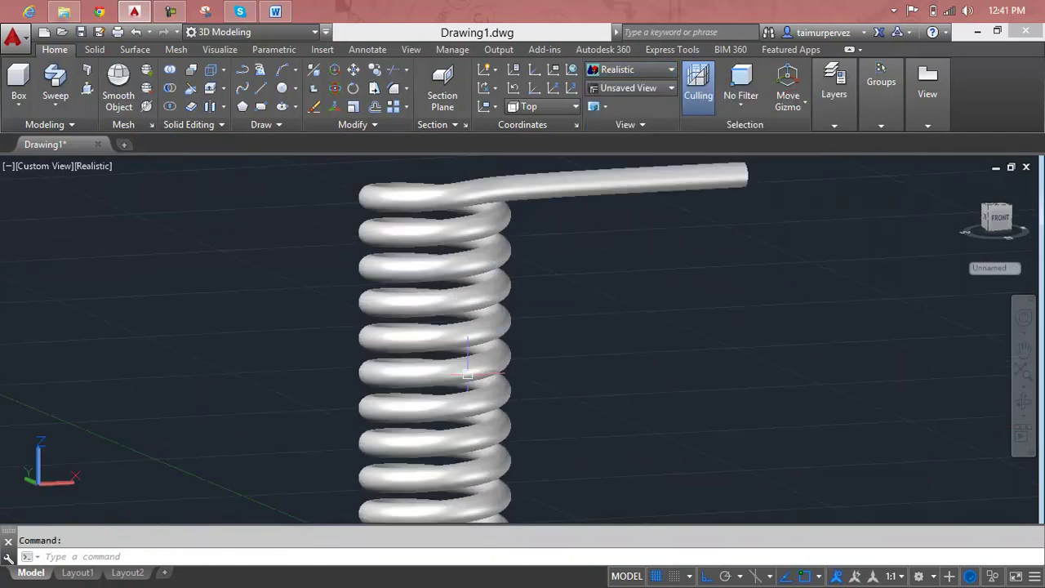
scroll(621, 387, "down", 3)
mouse_move(620, 387)
middle_mouse_down("shift")
mouse_move(566, 389)
mouse_move(508, 448)
mouse_move(495, 509)
mouse_move(620, 448)
mouse_move(613, 360)
mouse_move(571, 438)
mouse_move(583, 301)
middle_mouse_up("shift")
scroll(572, 439, "up", 3)
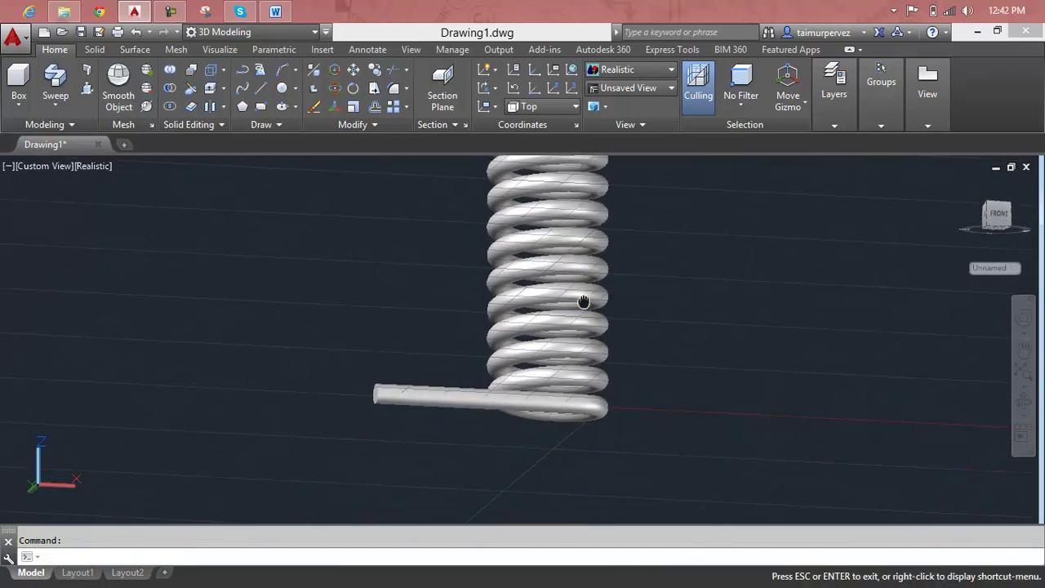
mouse_move(588, 403)
middle_mouse_down("shift")
mouse_move(635, 252)
mouse_move(604, 362)
mouse_move(614, 479)
mouse_move(619, 373)
mouse_move(579, 378)
middle_mouse_up("shift")
scroll(618, 357, "down", 2)
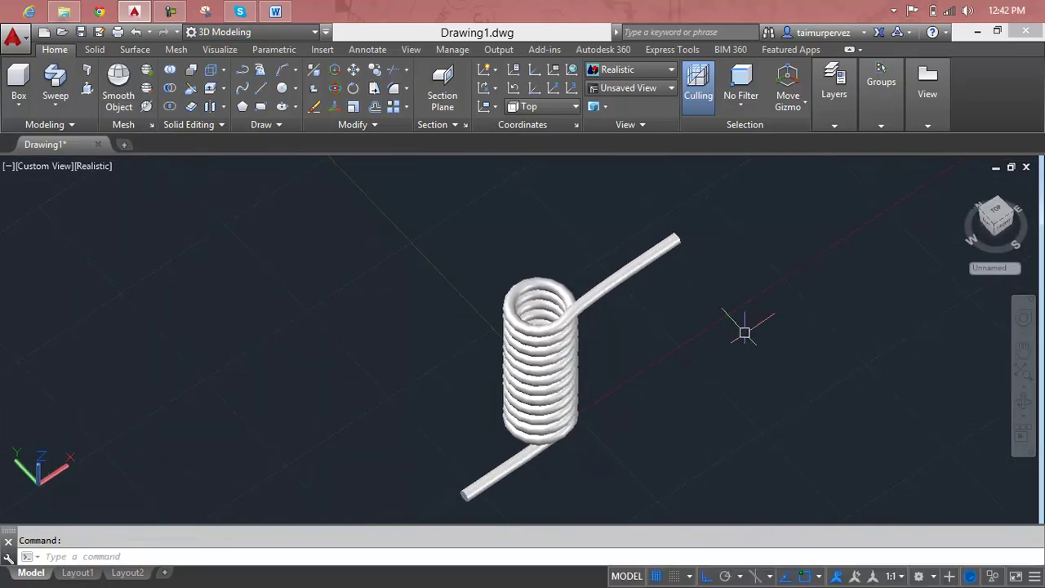
scroll(593, 310, "up", 2)
scroll(585, 311, "up", 2)
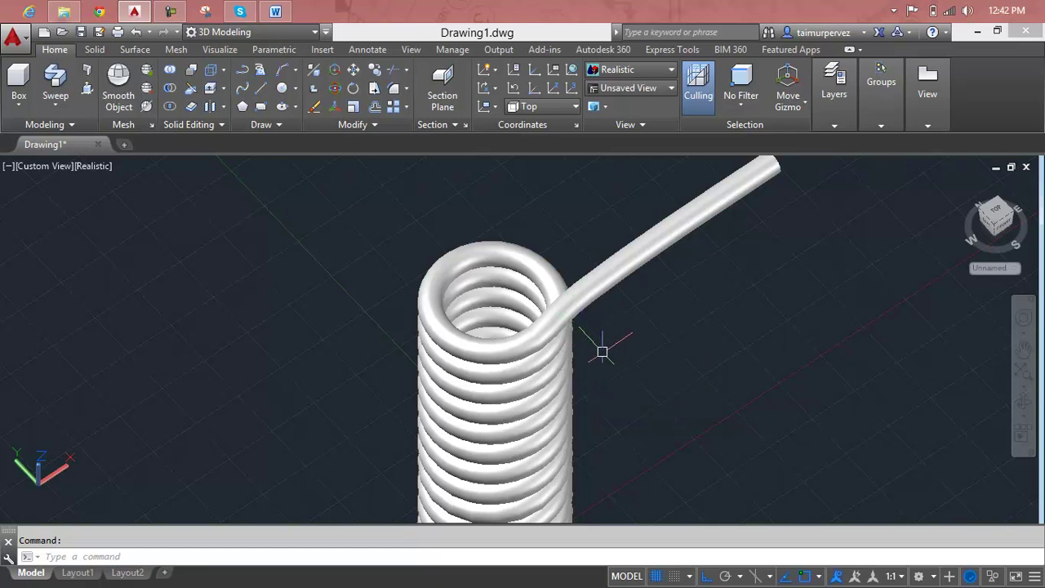
key("ctrl+z")
key("ctrl+z")
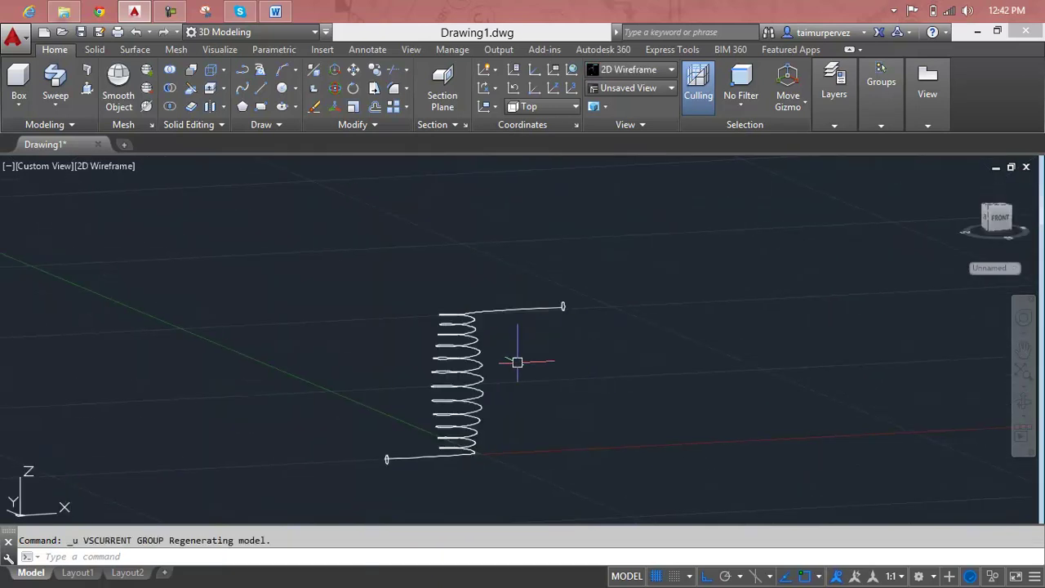
Review the swept spring solid in the Properties palette, close it and Quick Properties, then orbit.
scroll(517, 362, "up", 3)
scroll(455, 349, "up", 2)
left_click(453, 334)
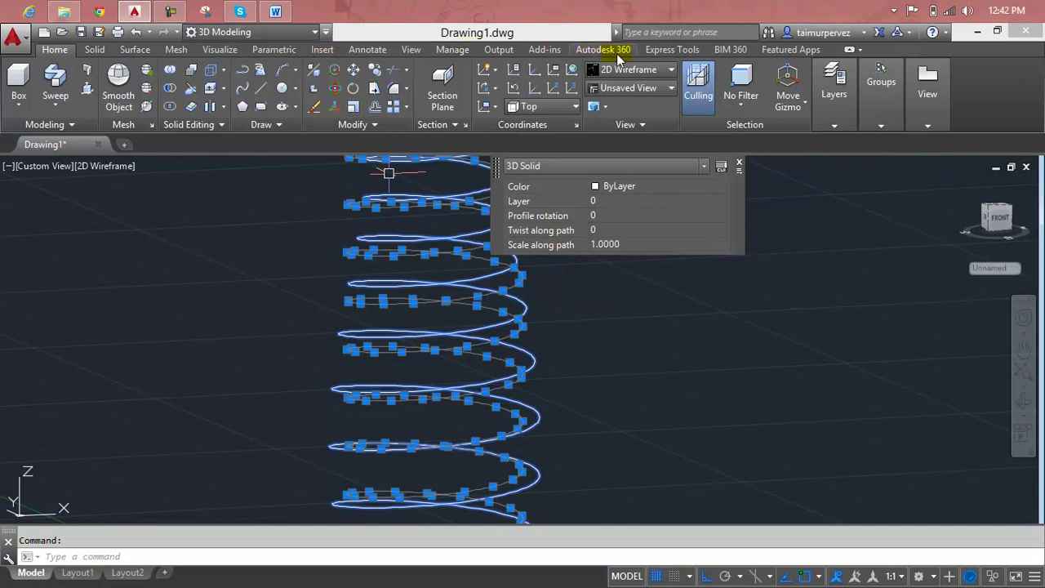
left_click(420, 52)
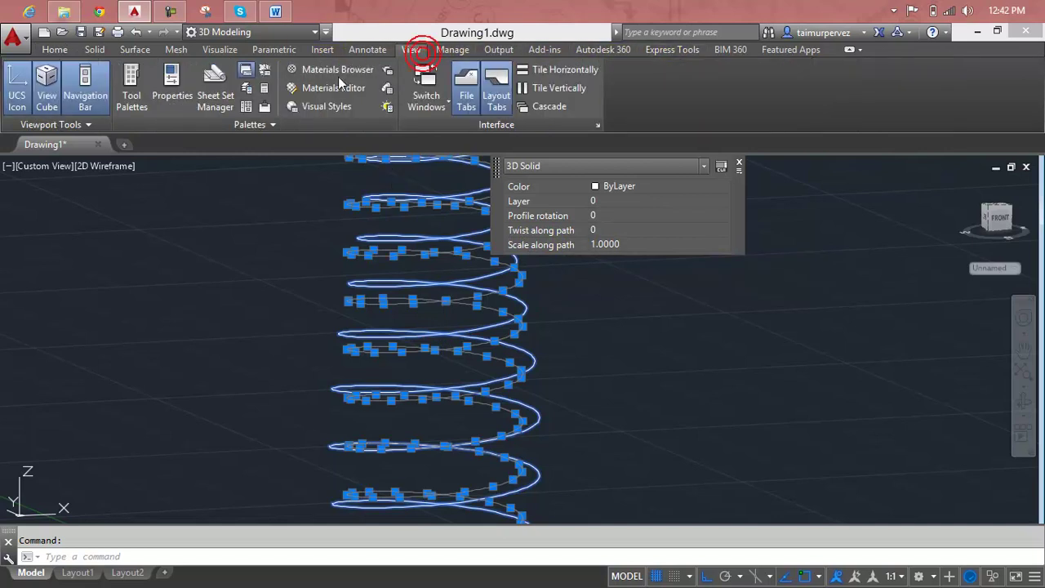
left_click(173, 90)
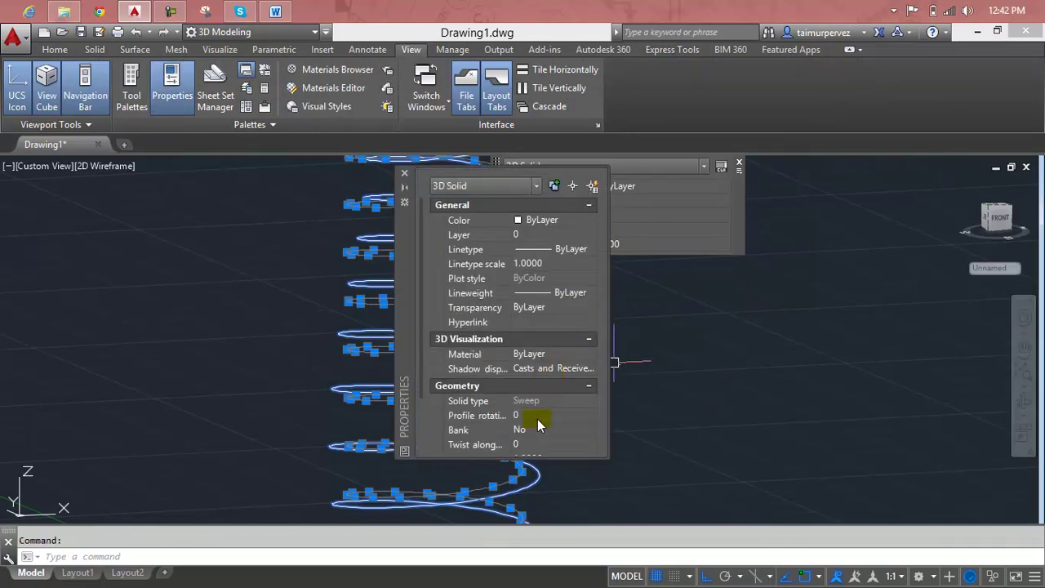
left_click(404, 176)
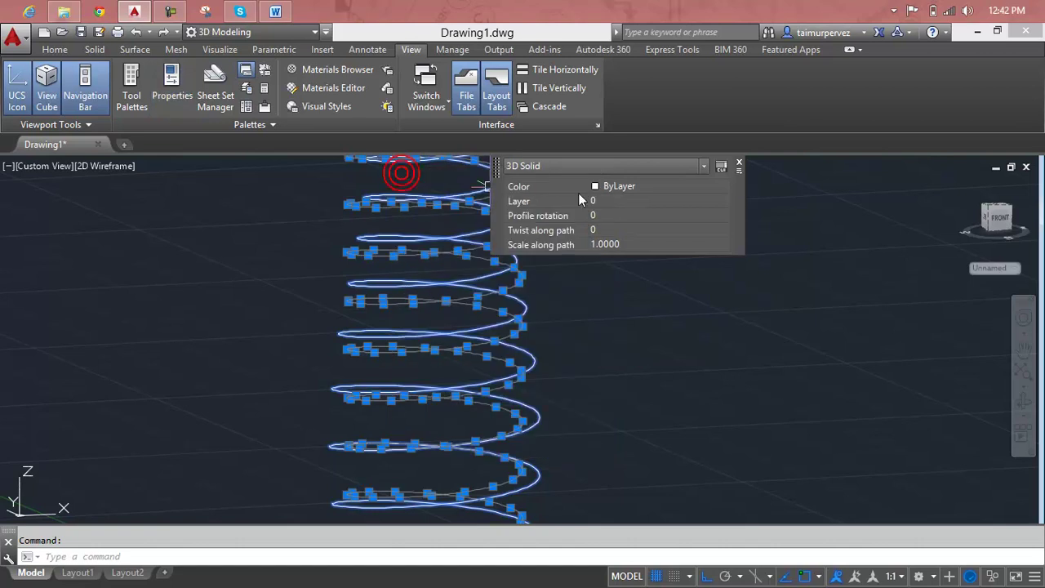
left_click(739, 166)
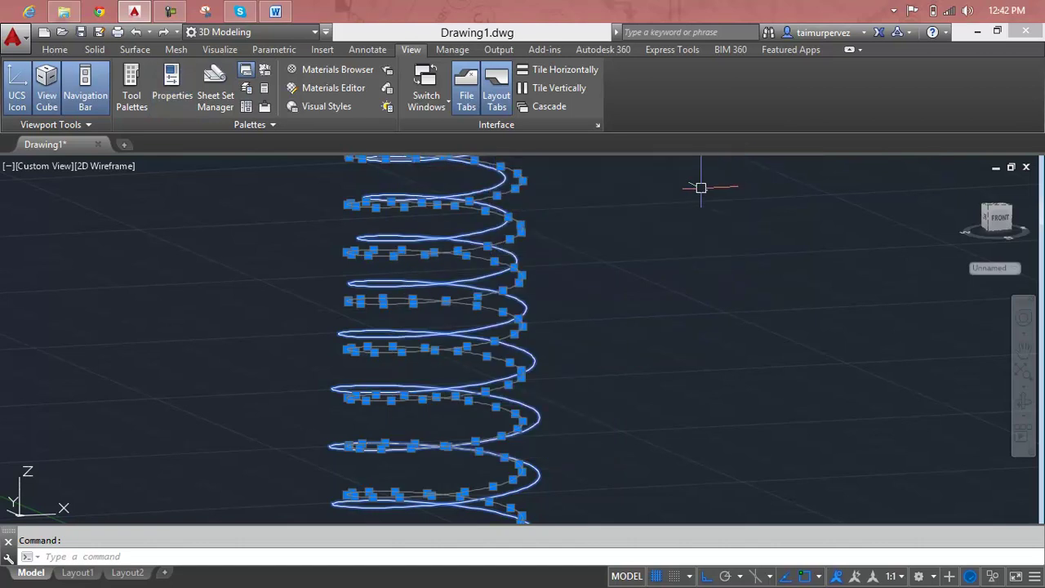
key("Escape")
middle_click_drag(523, 343, 657, 398, "shift")
Orbit around the helix and undo back past the sweep with Ctrl+Z.
scroll(656, 400, "down", 2)
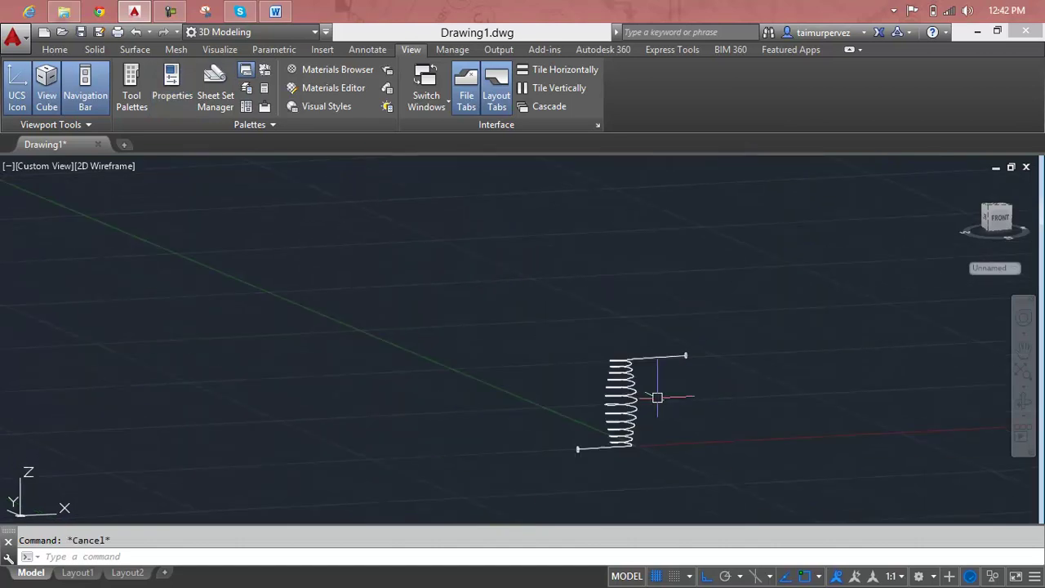
scroll(657, 397, "up", 2)
mouse_move(707, 299)
middle_mouse_down("shift")
mouse_move(712, 338)
mouse_move(714, 290)
middle_mouse_up("shift")
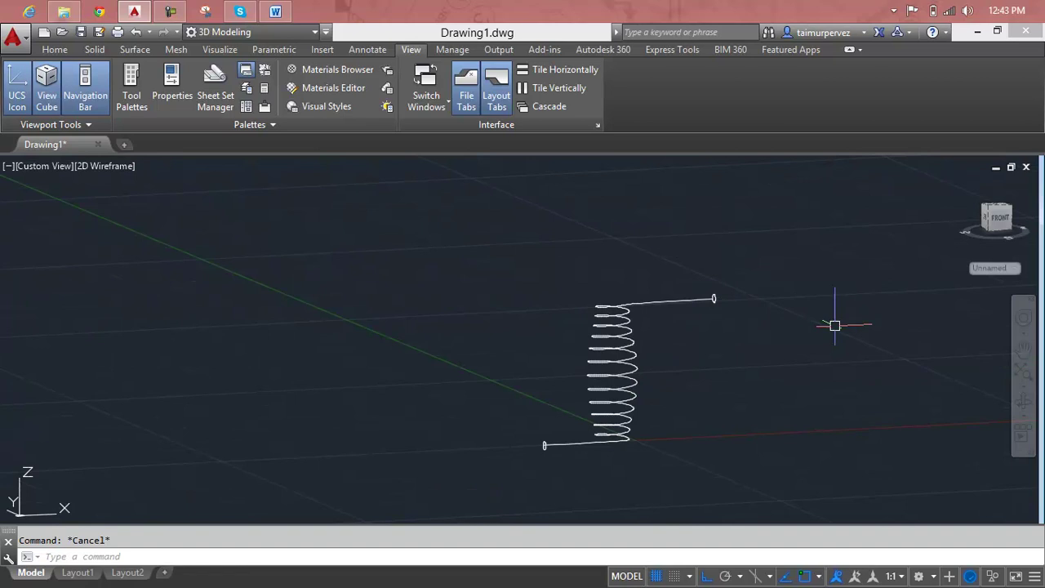
key("ctrl+z")
key("ctrl+z")
key("ctrl+z")
key("ctrl+z")
key("ctrl+z")
key("ctrl+z")
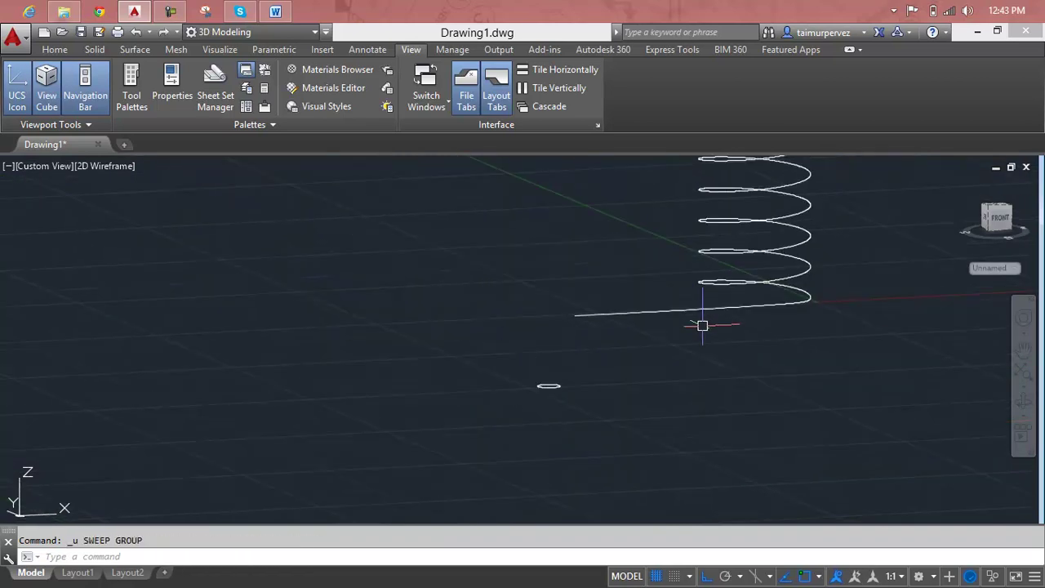
key("ctrl+z")
key("ctrl+z")
key("Escape")
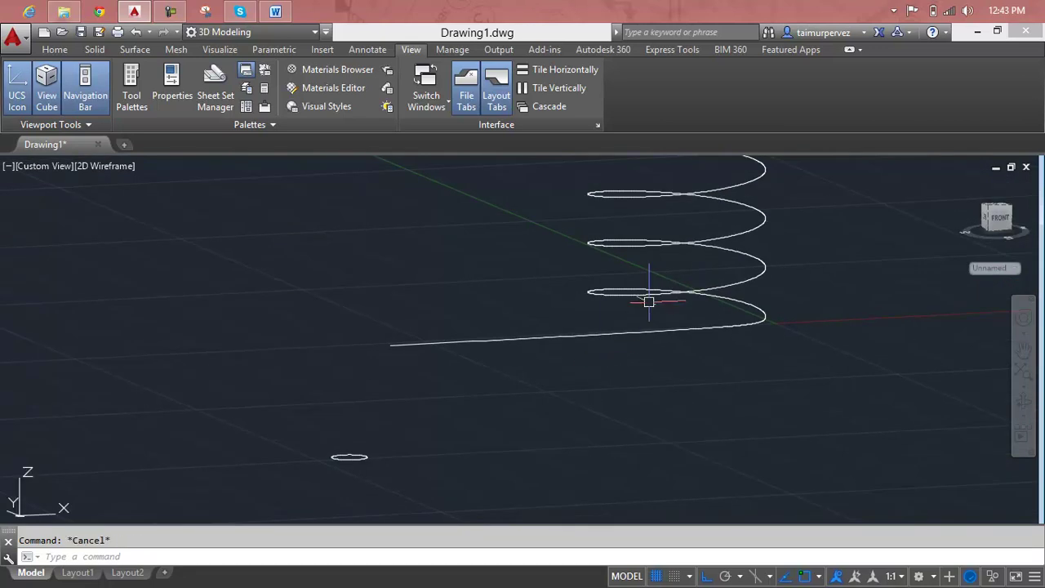
Try editing the helix and lower straight spline, cancelling each, then open the helix's properties.
left_click(649, 298)
double_click(649, 298)
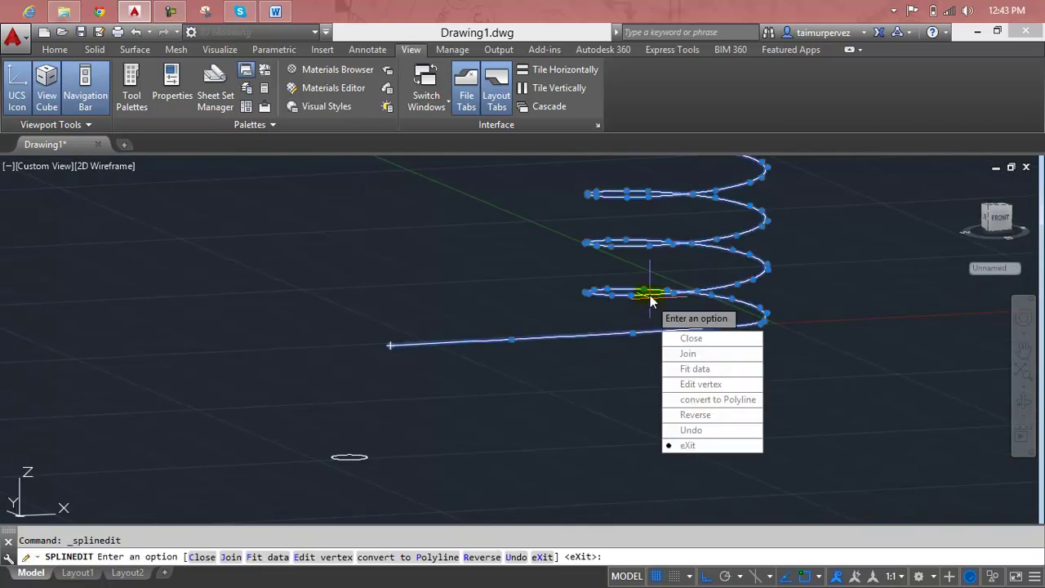
key("Escape")
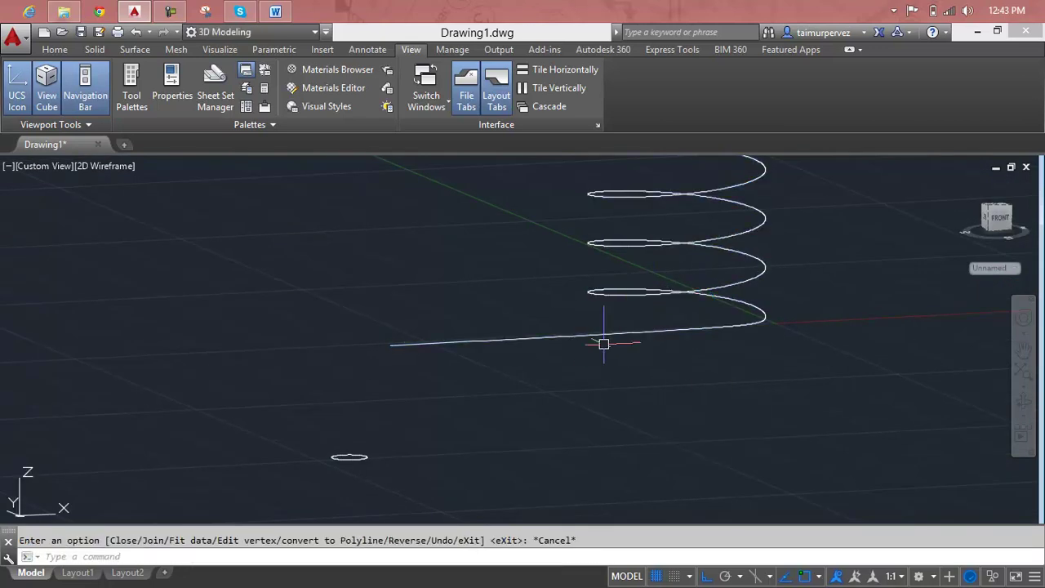
double_click(593, 336)
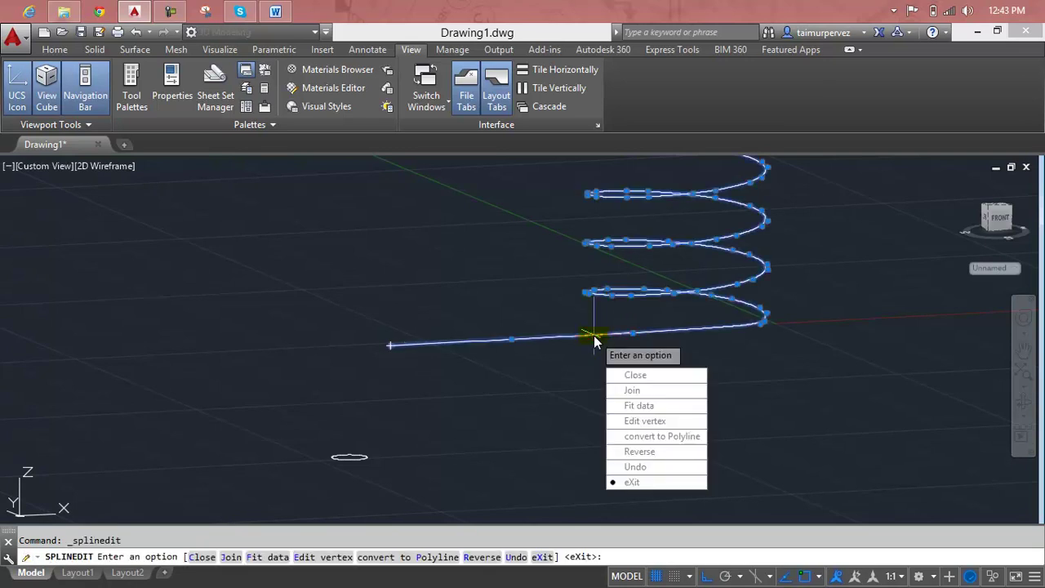
key("Escape")
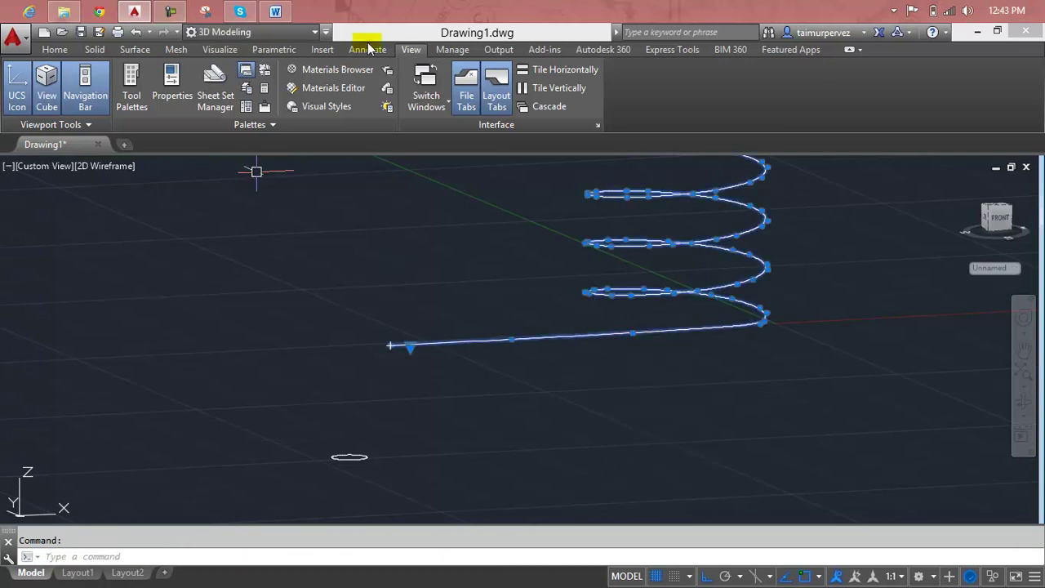
left_click(172, 86)
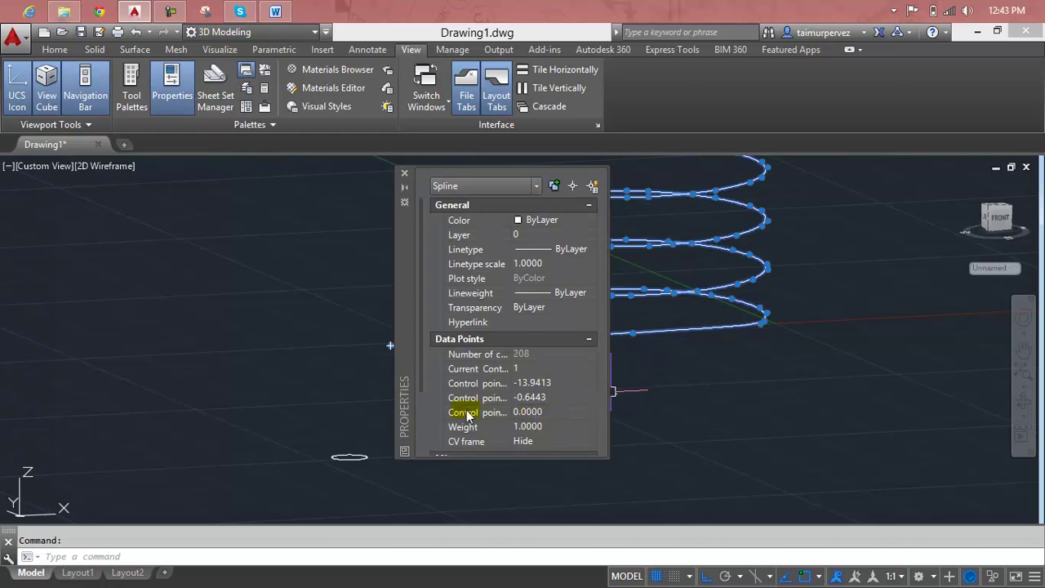
left_click(505, 428)
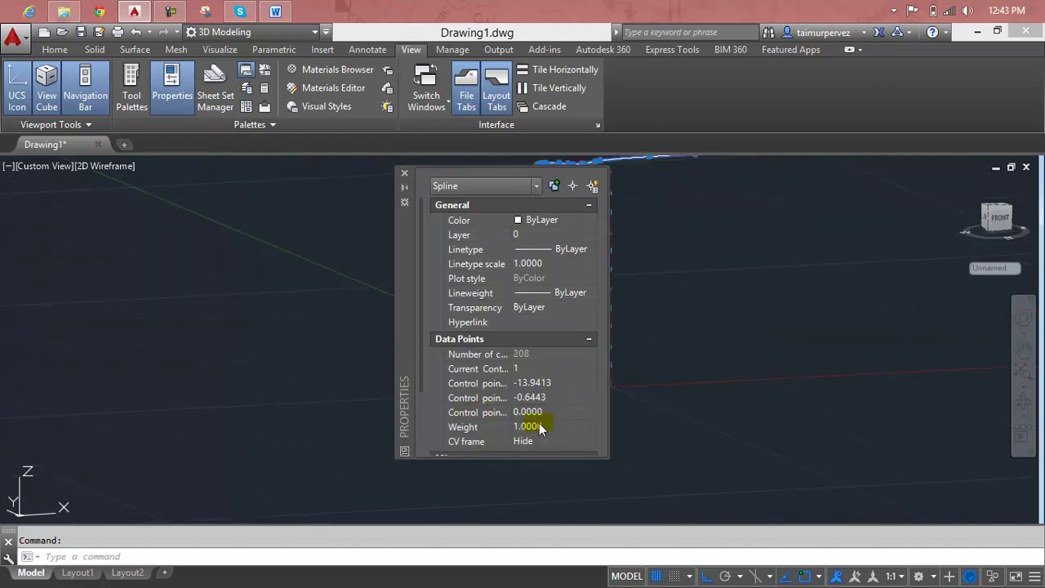
left_click(589, 338)
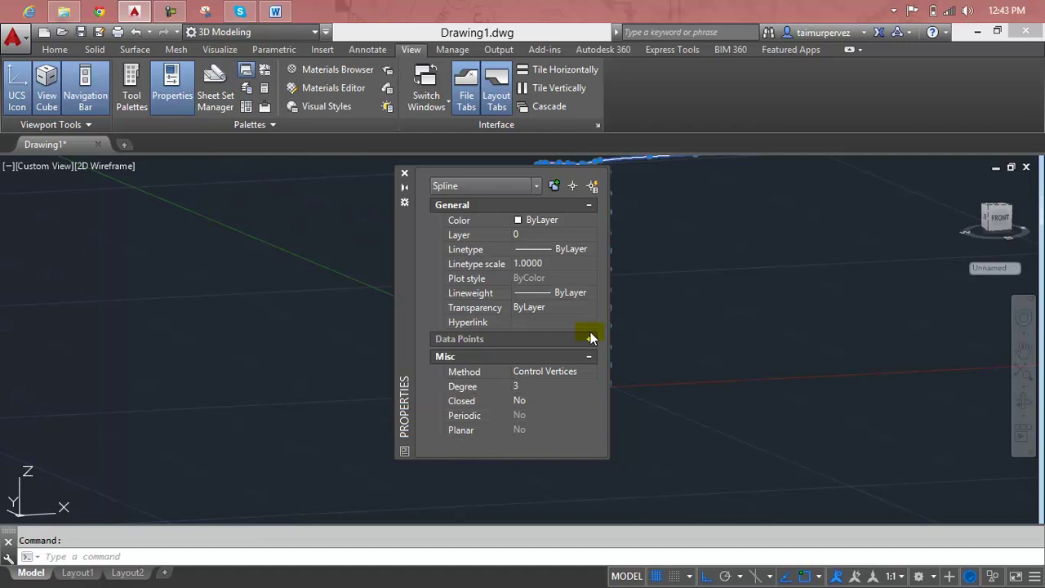
left_click(404, 174)
scroll(596, 310, "down", 3)
middle_click_drag(600, 322, 537, 390)
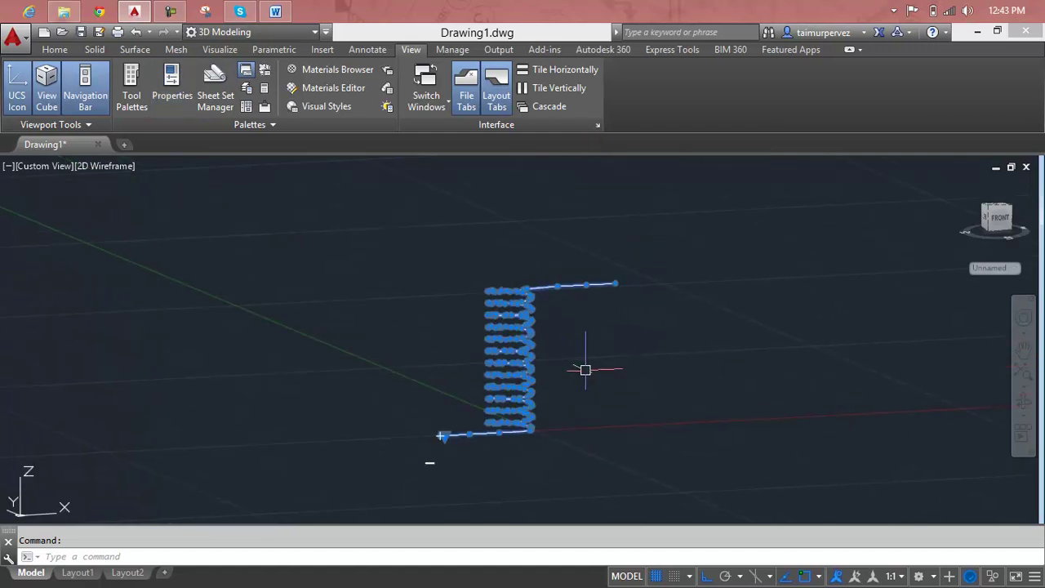
key("Escape")
scroll(585, 352, "up", 5)
scroll(585, 352, "down", 4)
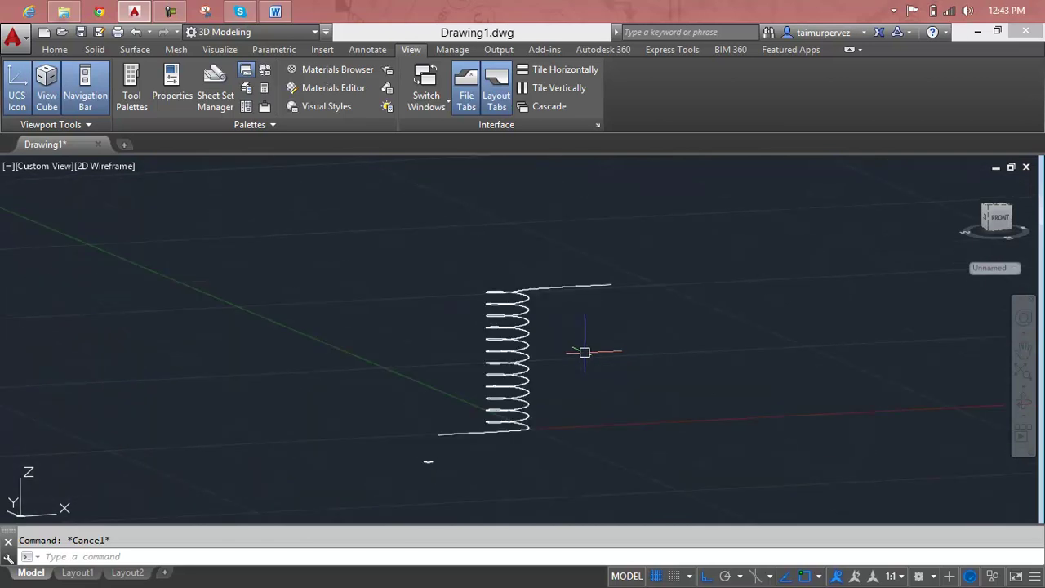
middle_click_drag(583, 352, 629, 335)
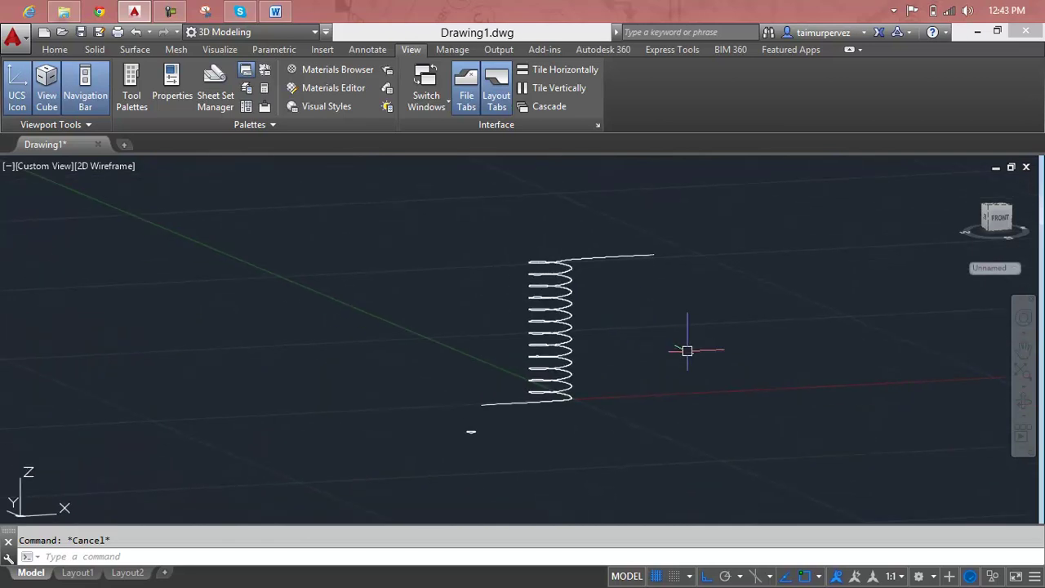